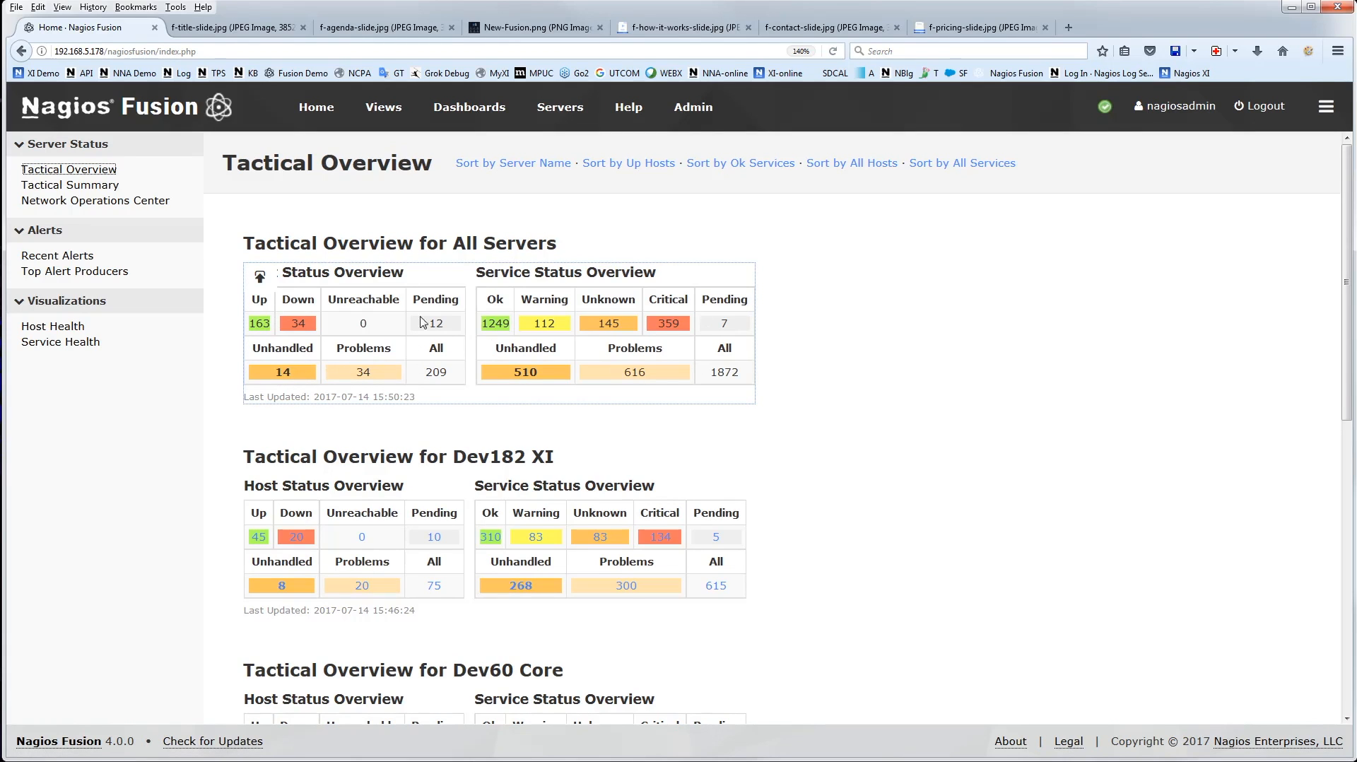
Review the Tactical Overview's host and service status tables for all servers and each individual fused server
mouse_move(562, 109)
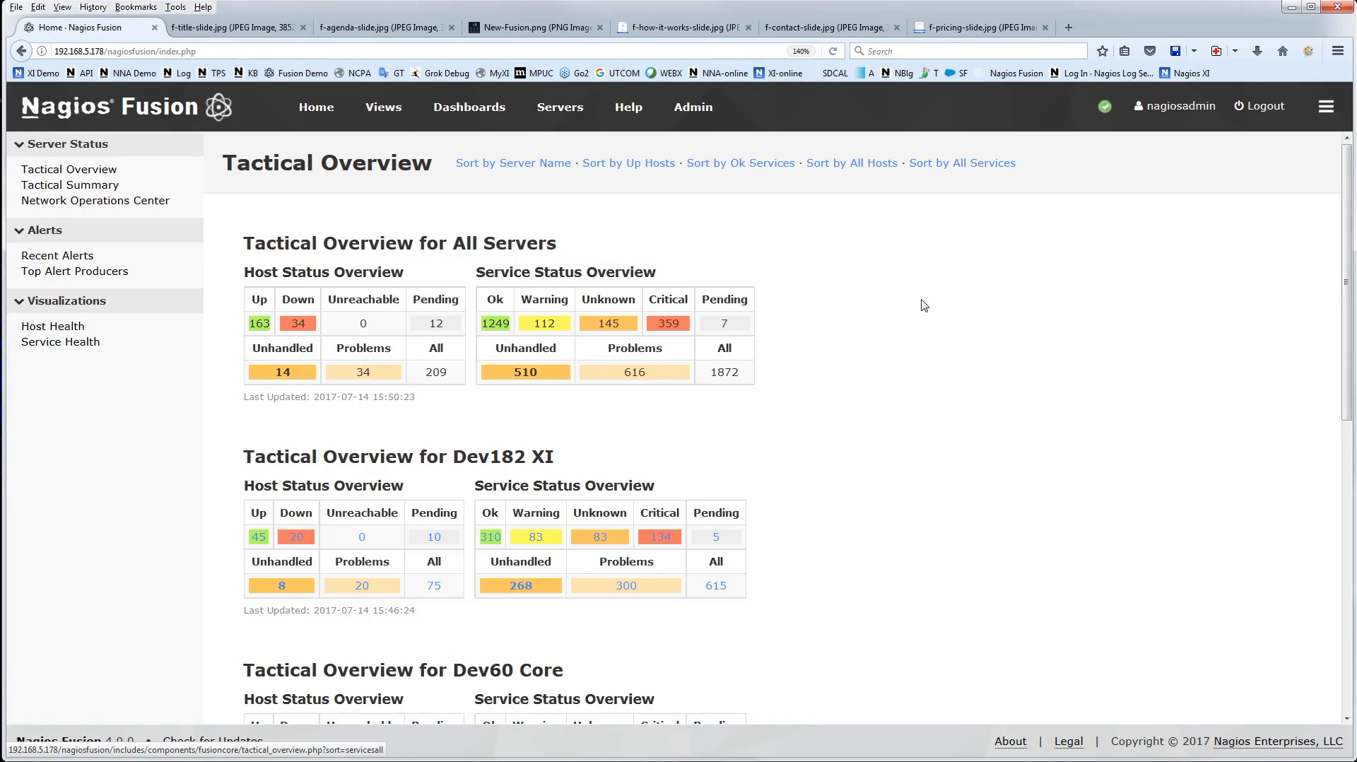
scroll(908, 306, "down", 3)
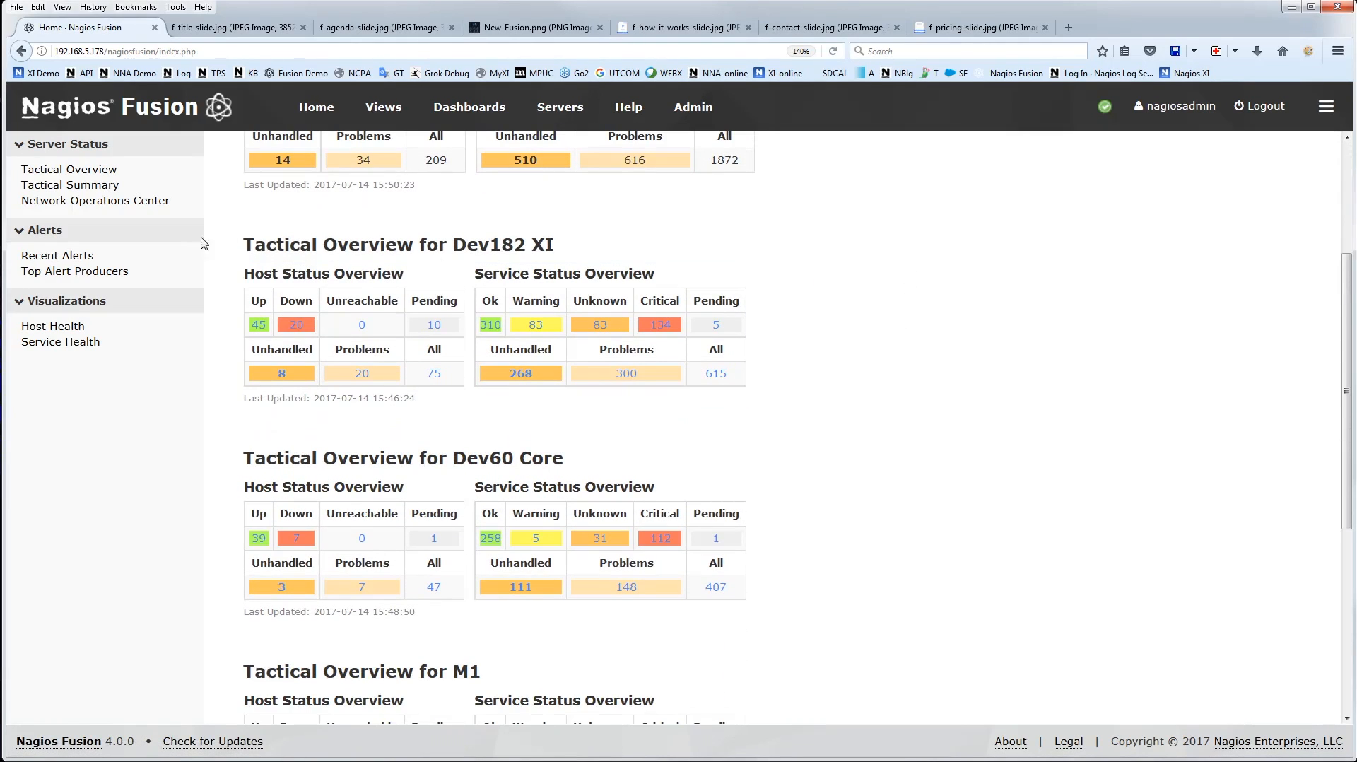
scroll(897, 393, "down", 2)
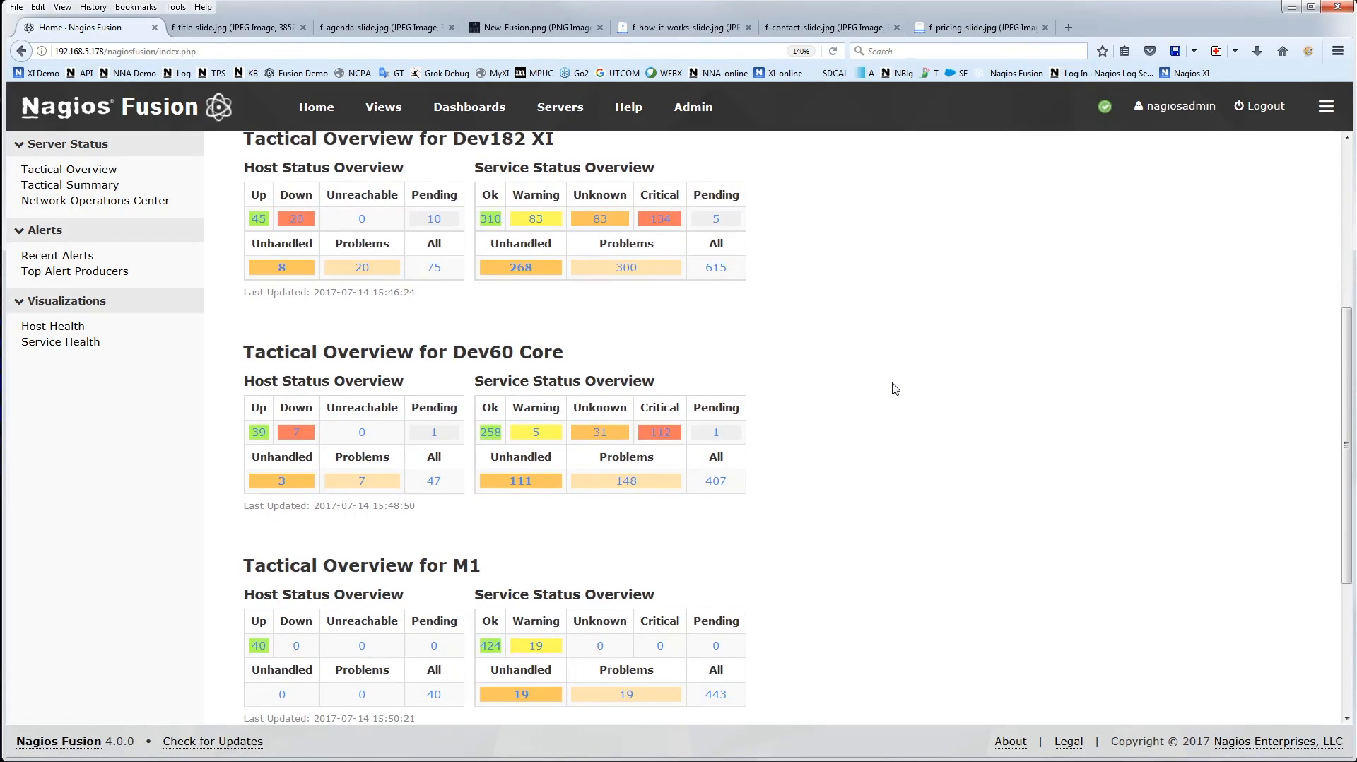
scroll(892, 388, "up", 2)
scroll(869, 364, "down", 3)
scroll(858, 344, "down", 3)
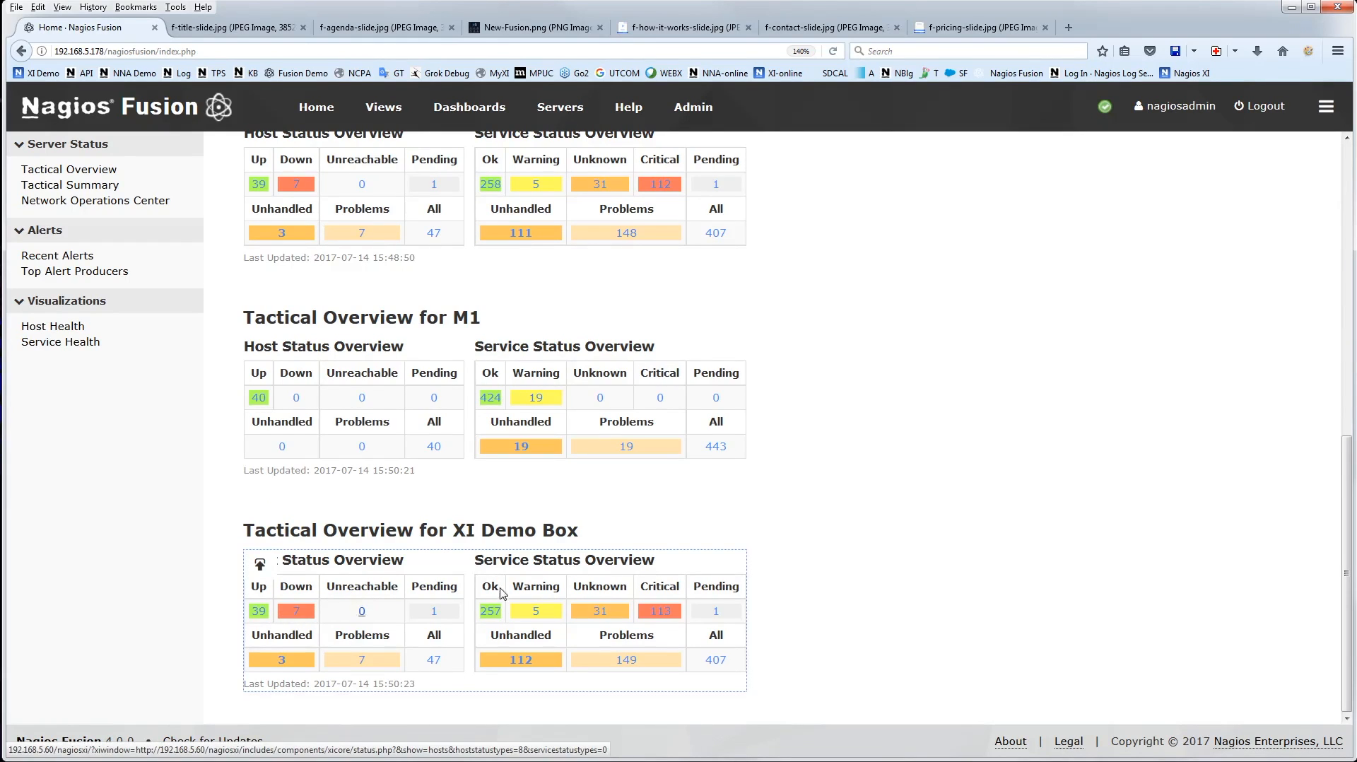
Open the list of down hosts for XI Demo Box and view the status detail of host 192.168.1.13
left_click(297, 612)
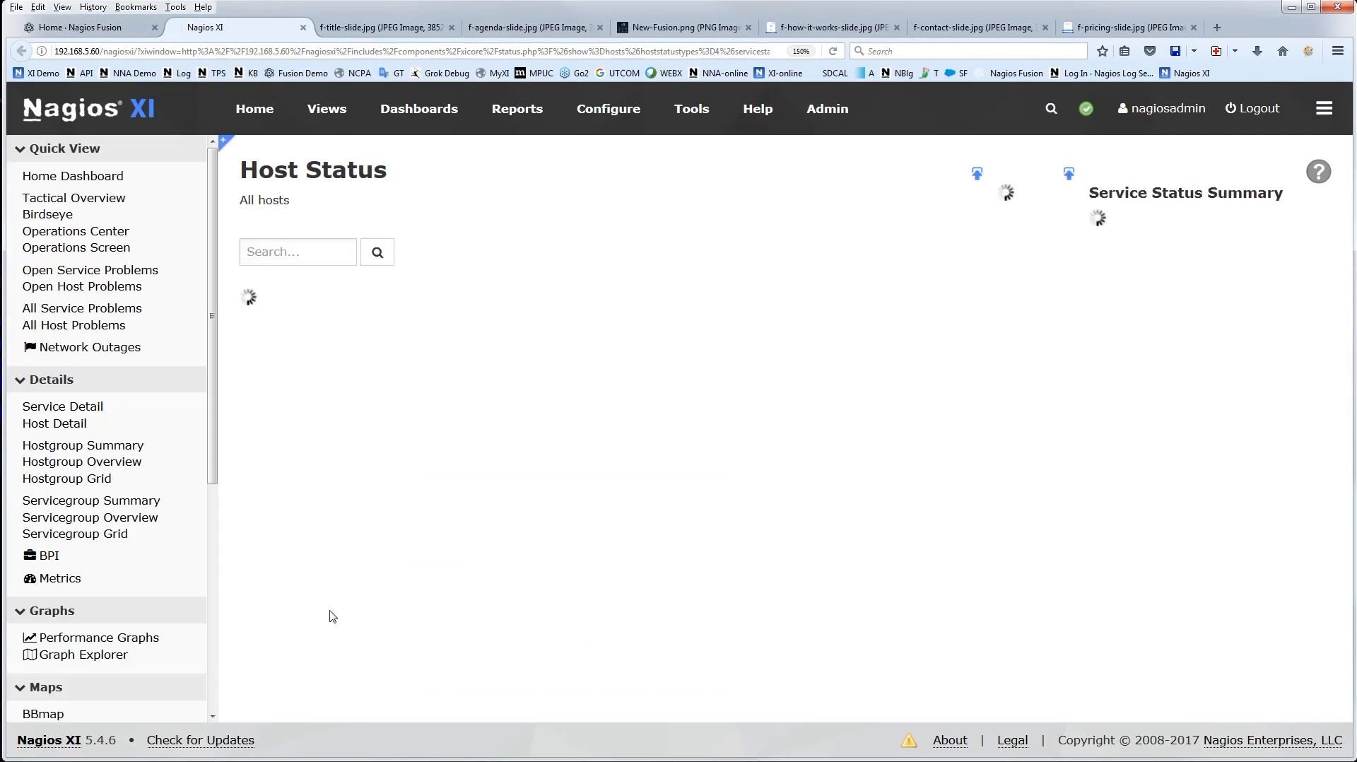
scroll(515, 395, "down", 1)
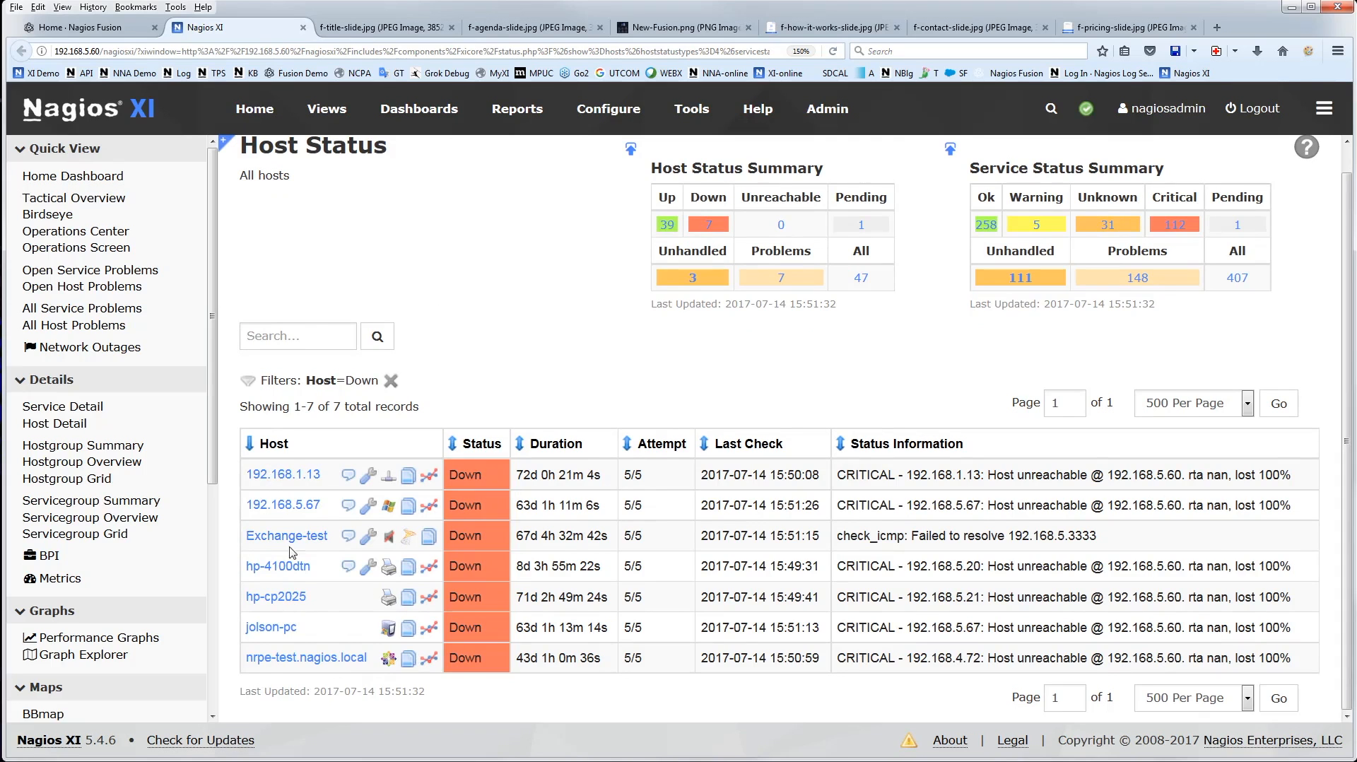
left_click(274, 475)
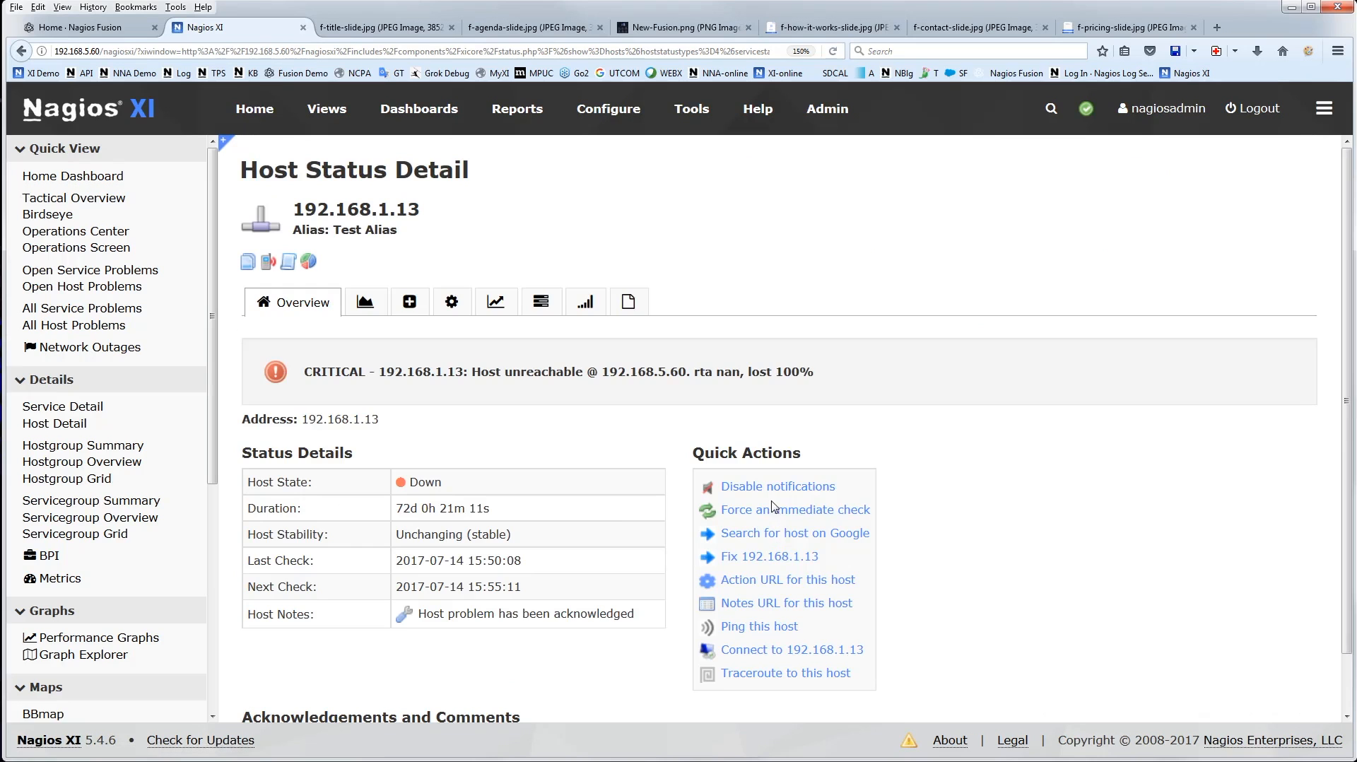
Return to the Fusion Tactical Overview, close the Nagios XI page and look over the server tables again
left_click(109, 28)
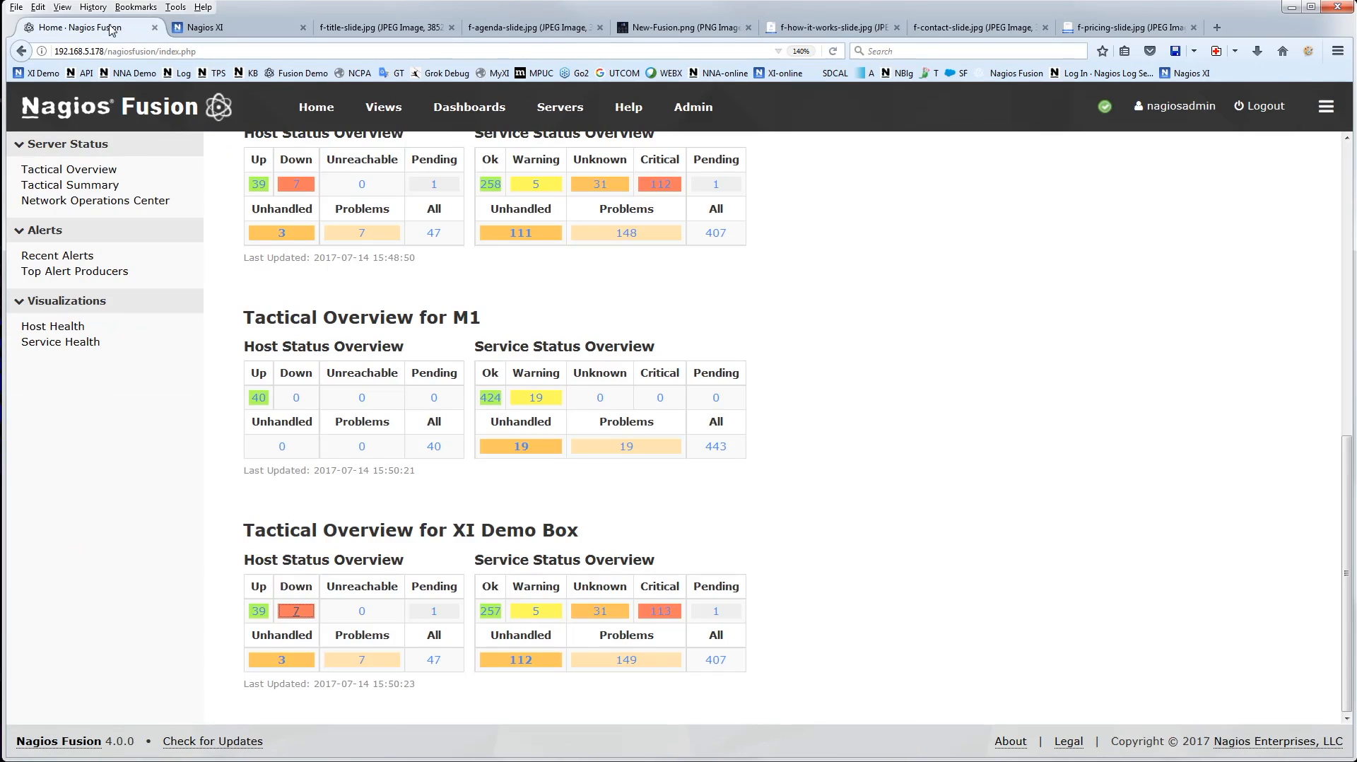
middle_click(216, 29)
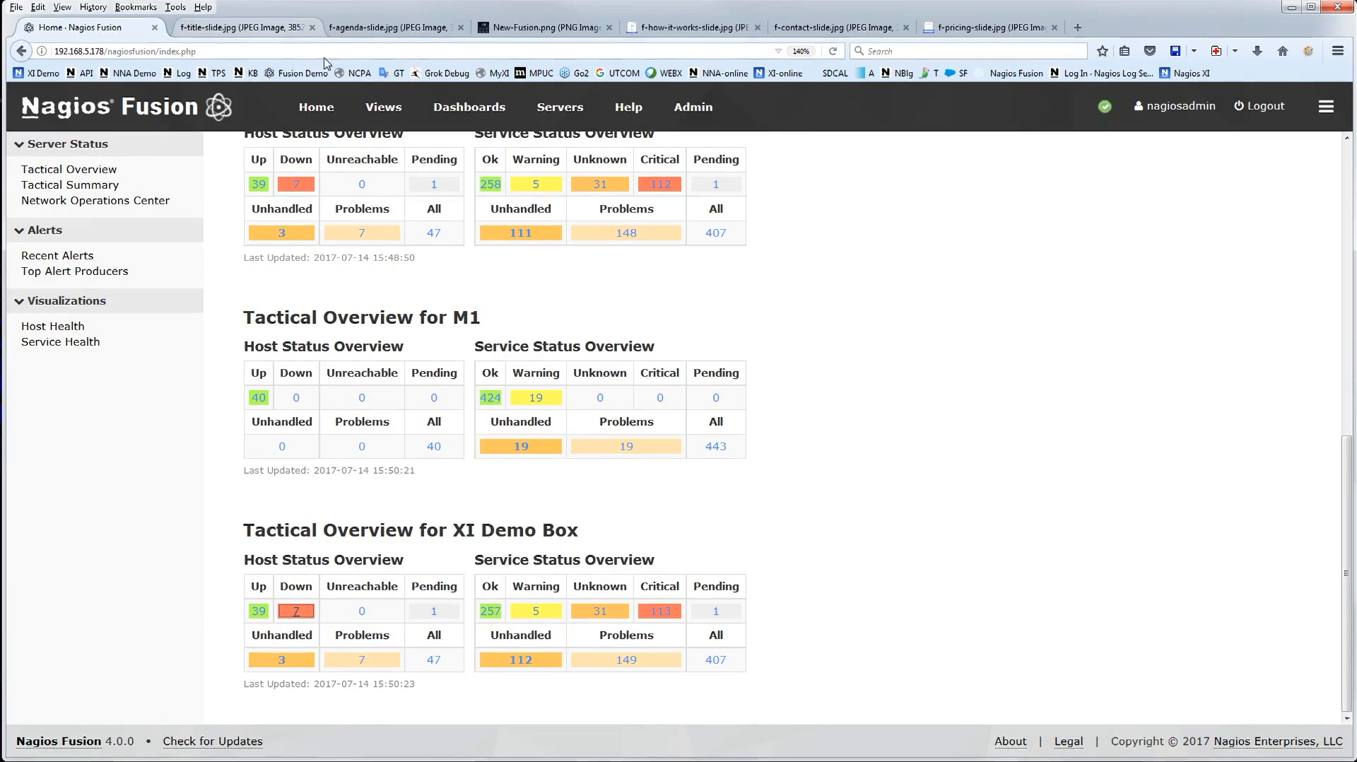
scroll(832, 402, "up", 3)
scroll(820, 475, "down", 3)
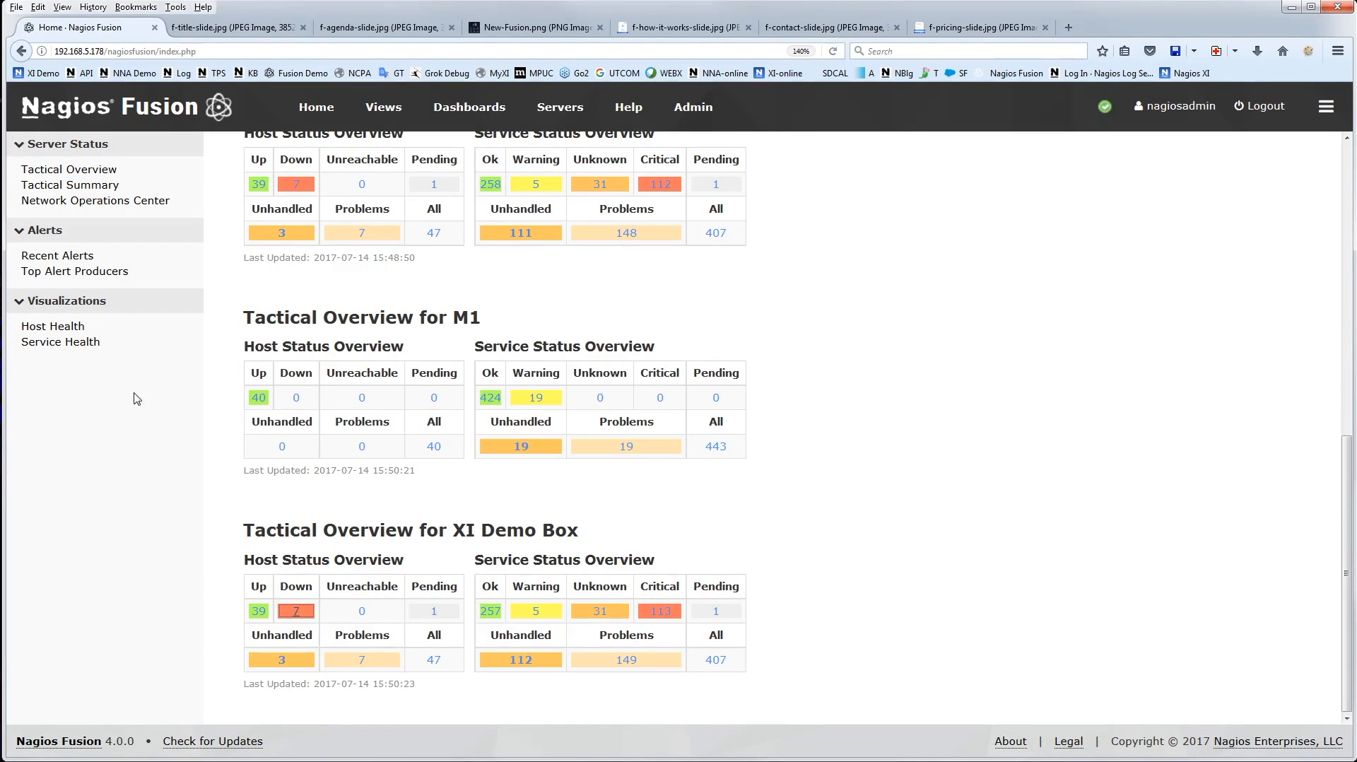
View the Tactical Summary and look through the unhandled host and service problems in the Network Operations Center
left_click(85, 185)
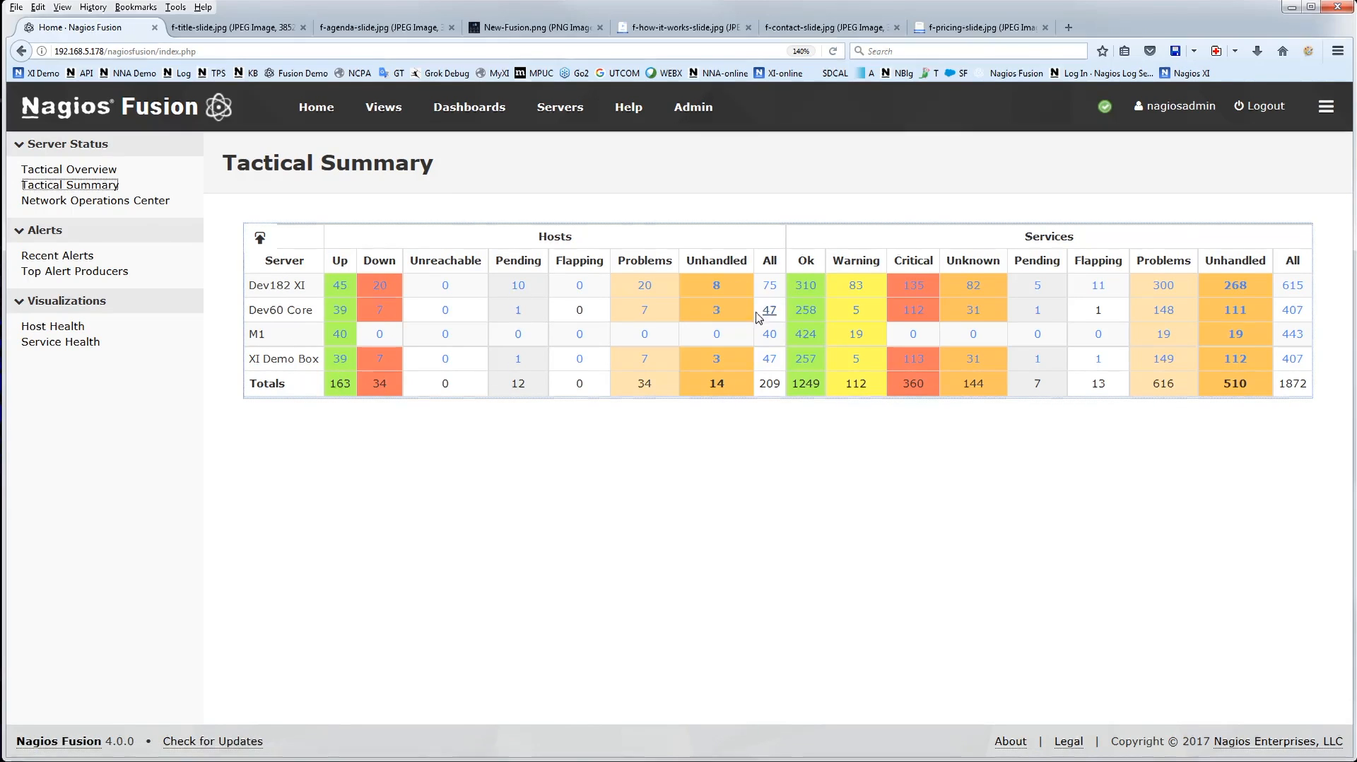
left_click(113, 202)
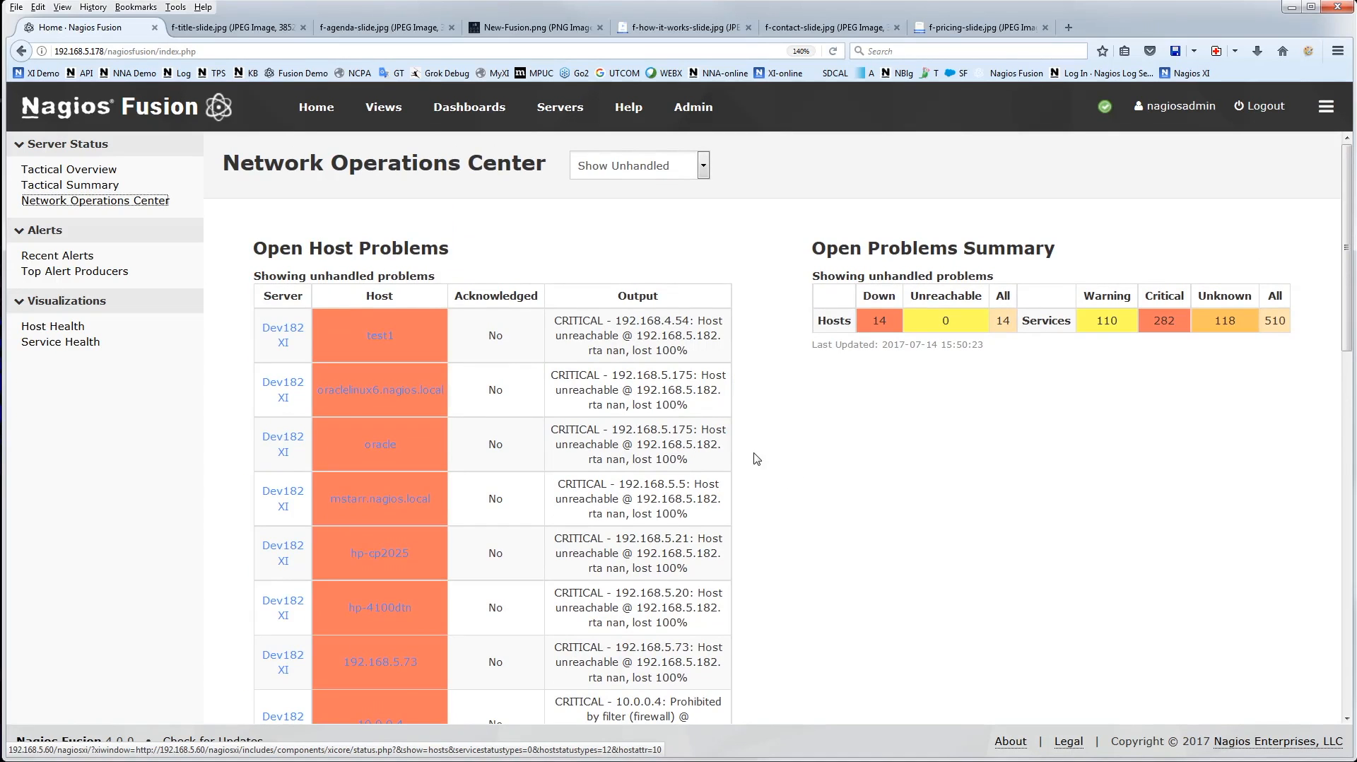
scroll(749, 424, "down", 10)
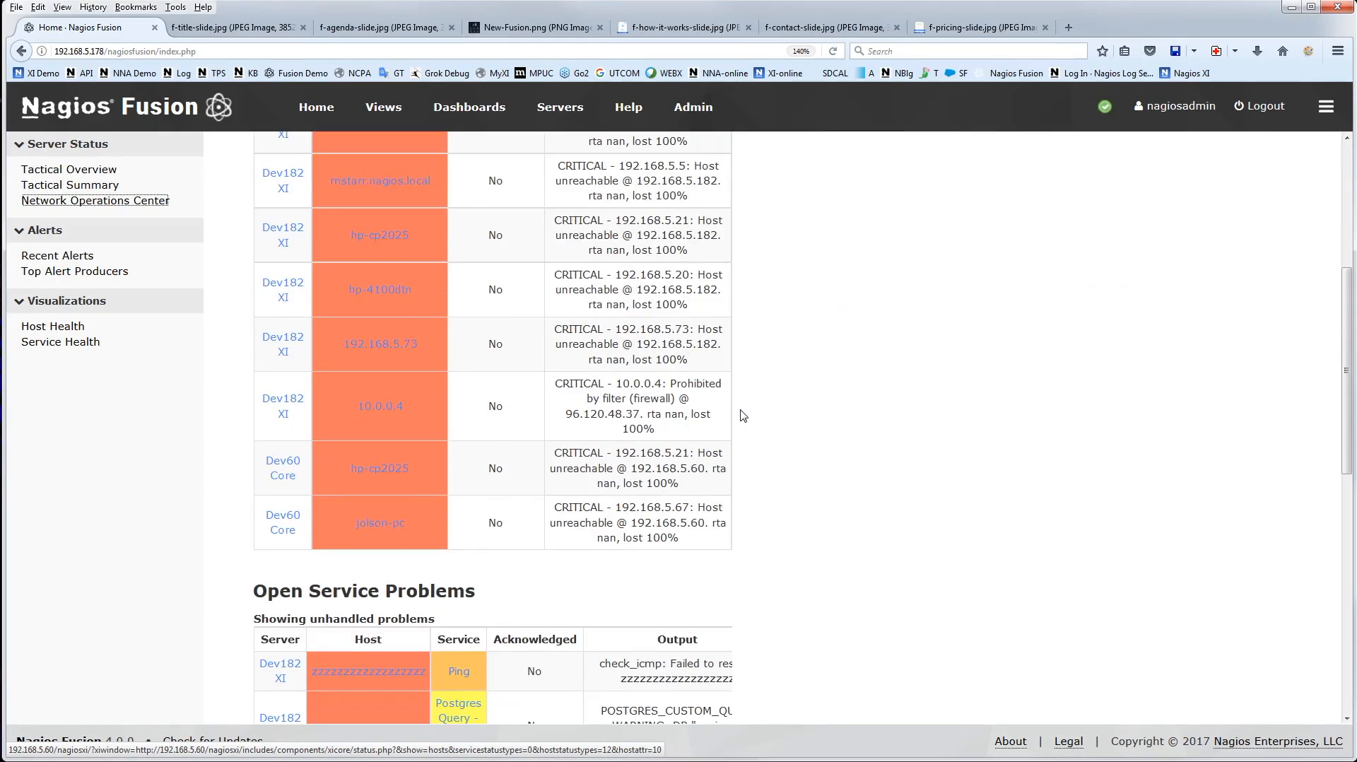
scroll(742, 413, "up", 10)
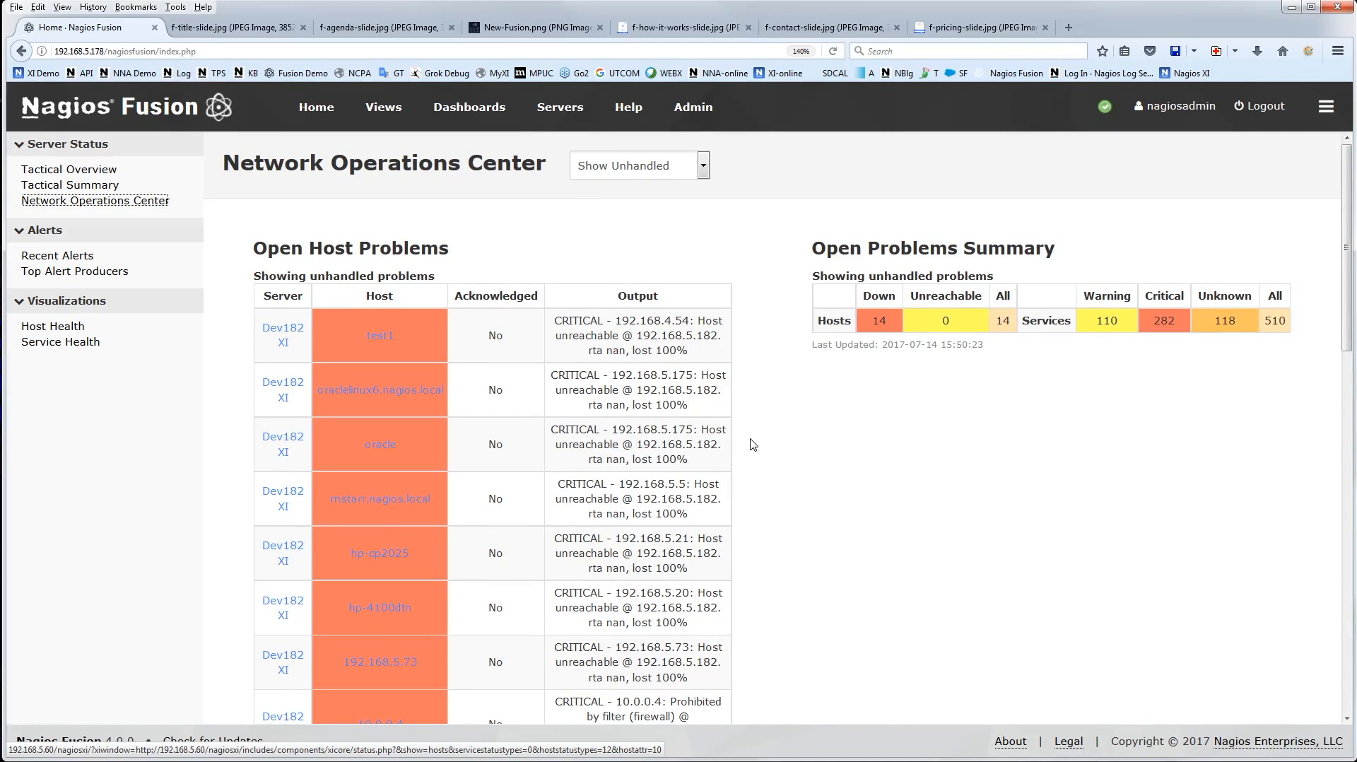
Look through the Recent Alerts list and view the Top Alert Producers ranking
left_click(57, 255)
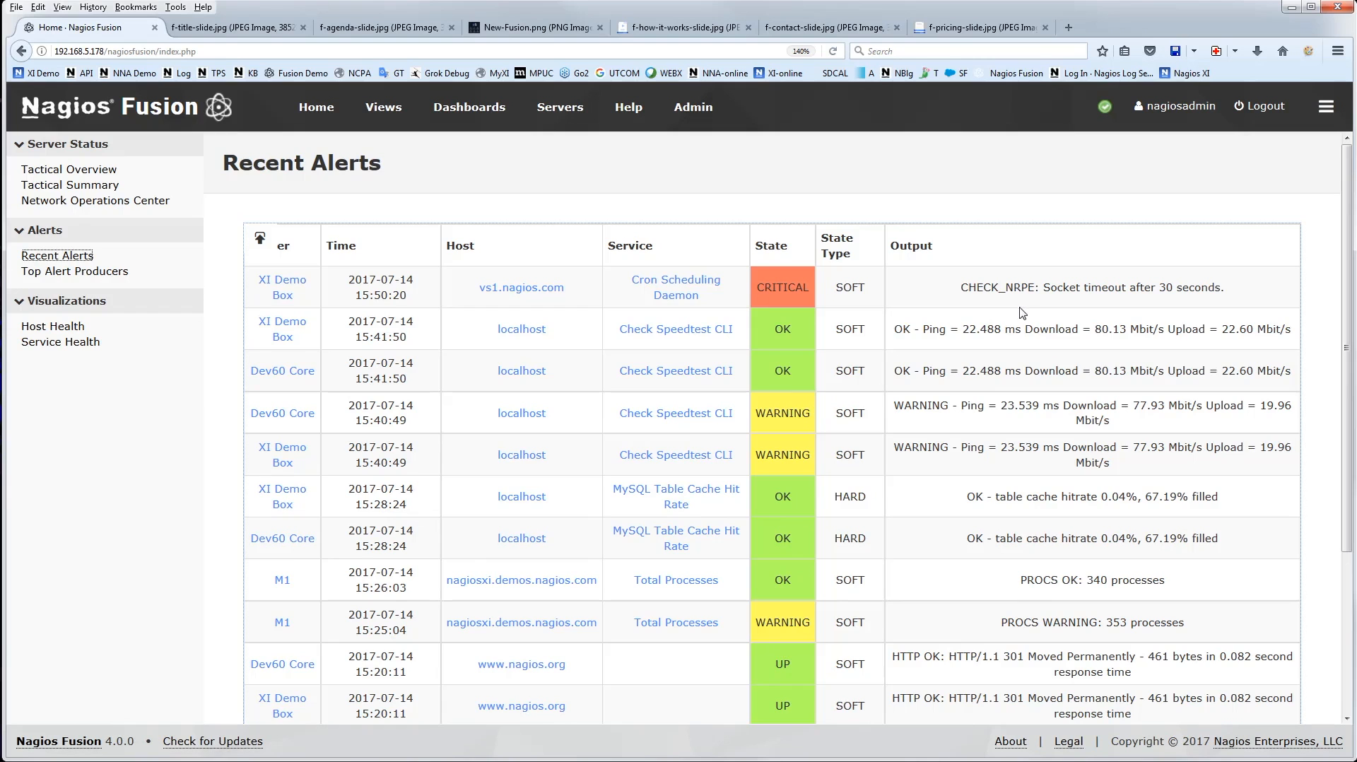
scroll(1022, 313, "down", 3)
scroll(1007, 438, "up", 3)
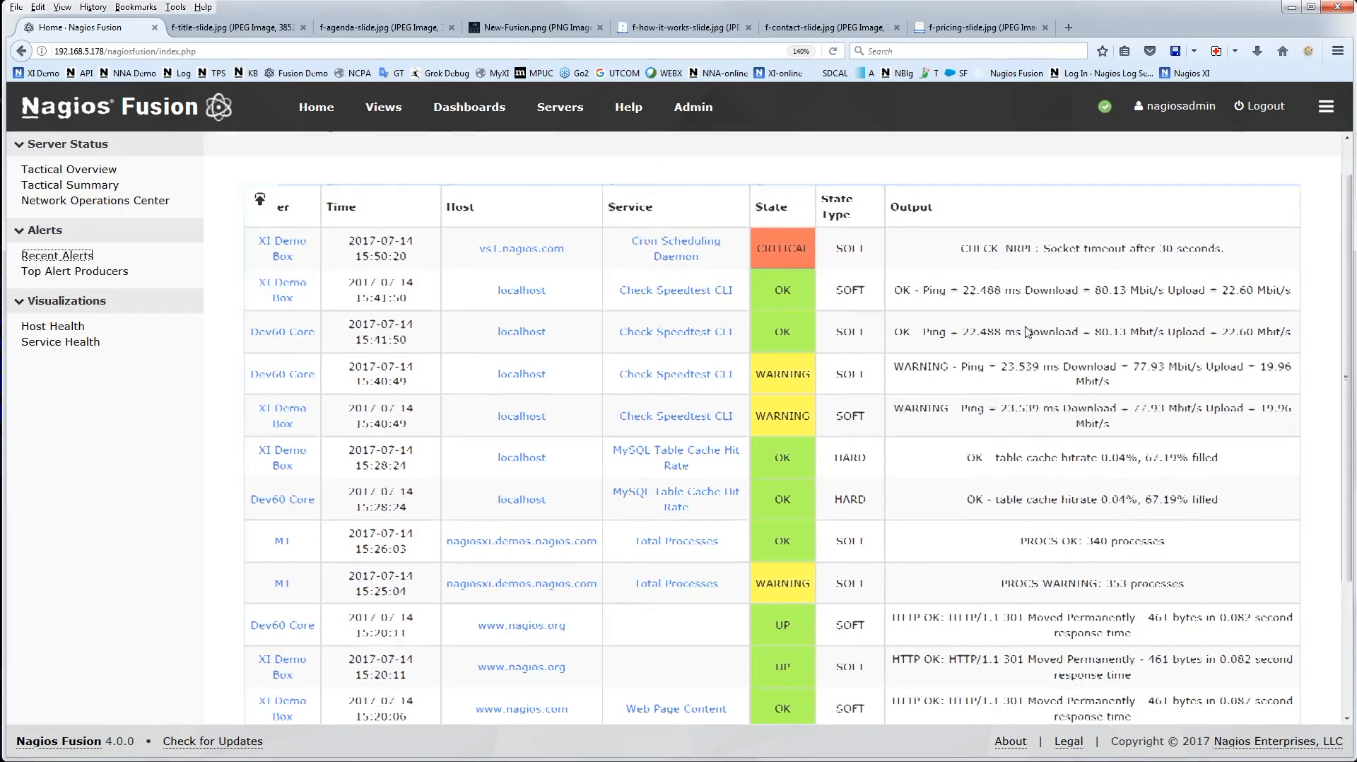
left_click(102, 274)
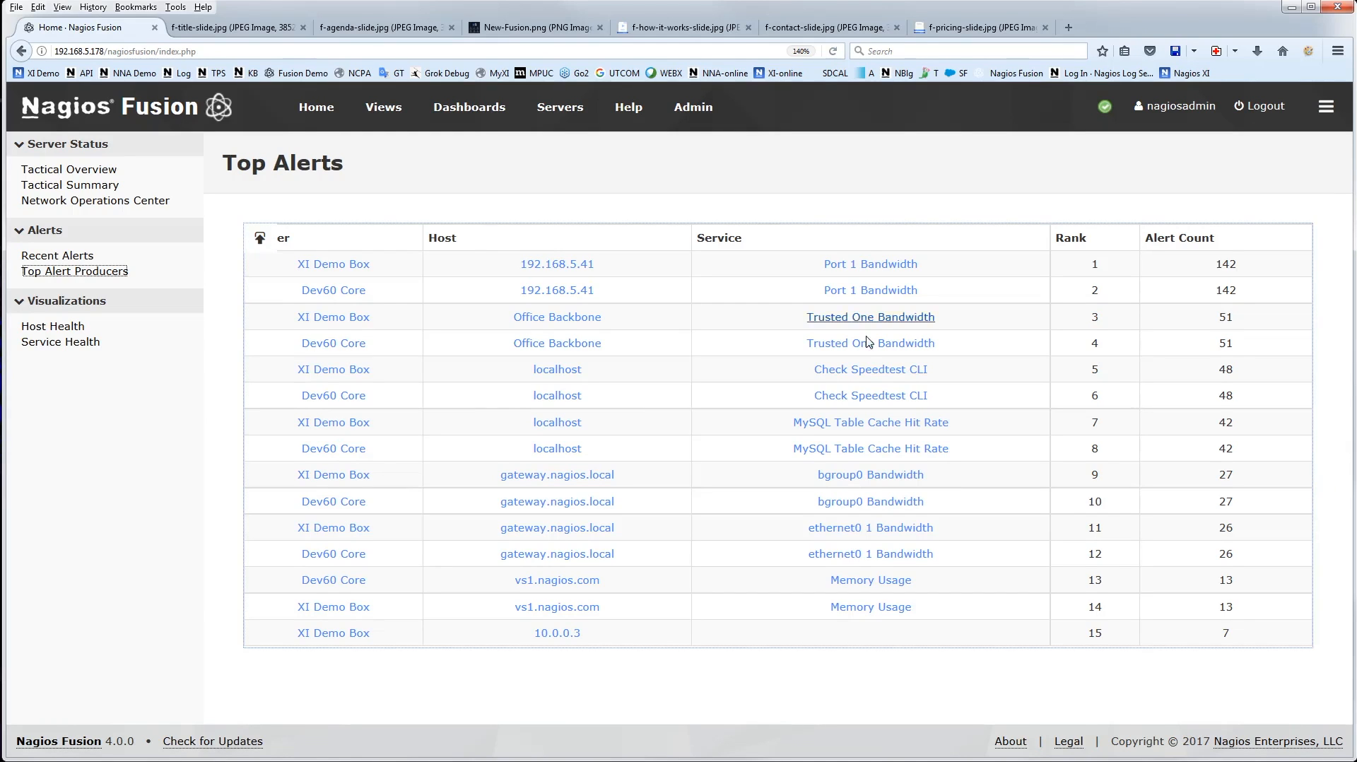
View the Host Health and Service Health charts by Nagios server and check each chart's options
left_click(54, 327)
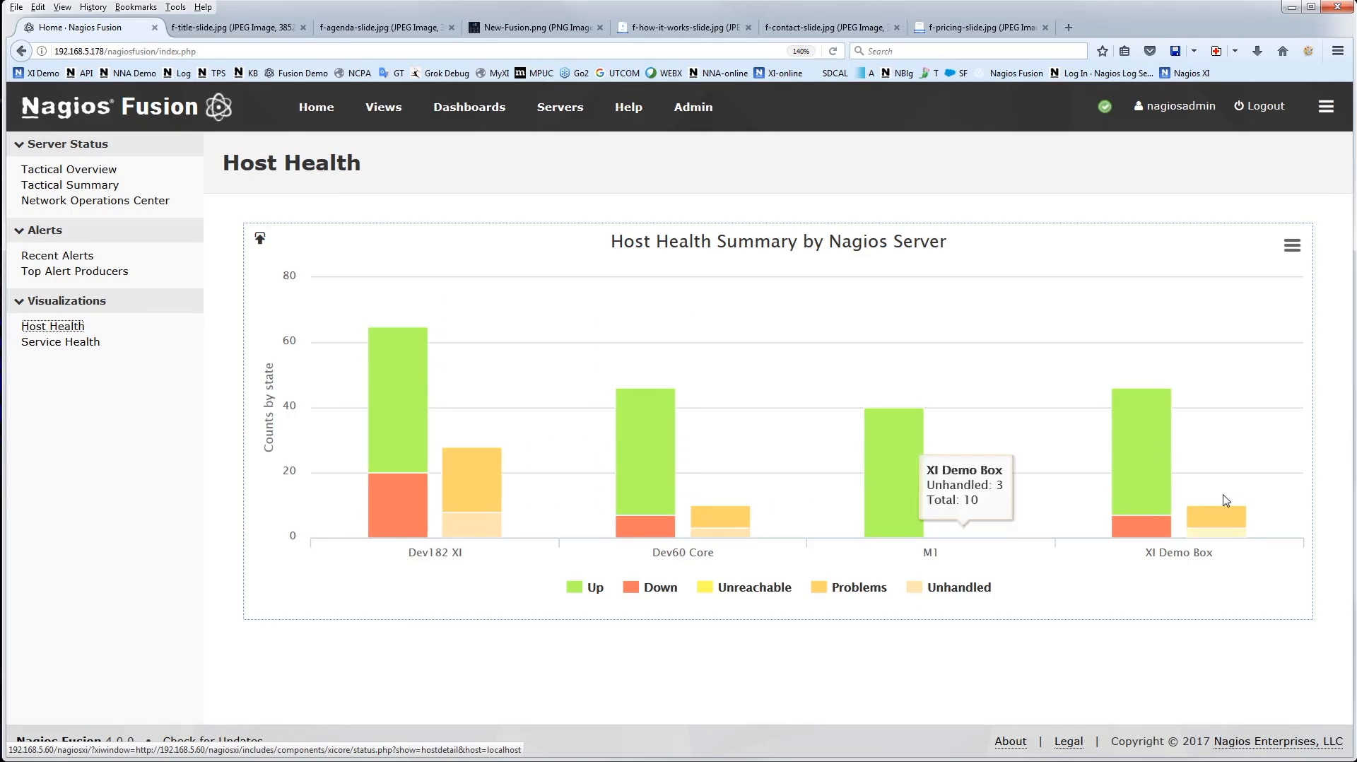
mouse_move(380, 494)
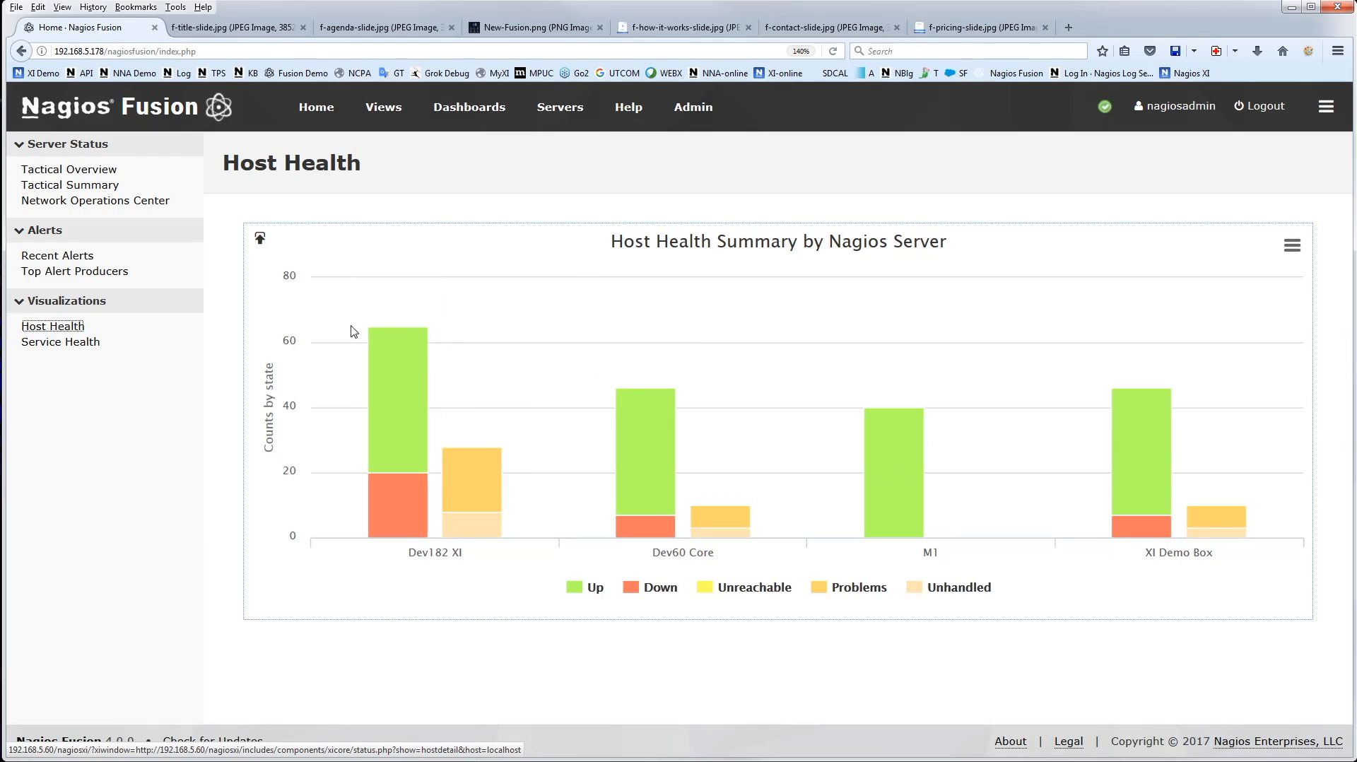
left_click(1293, 249)
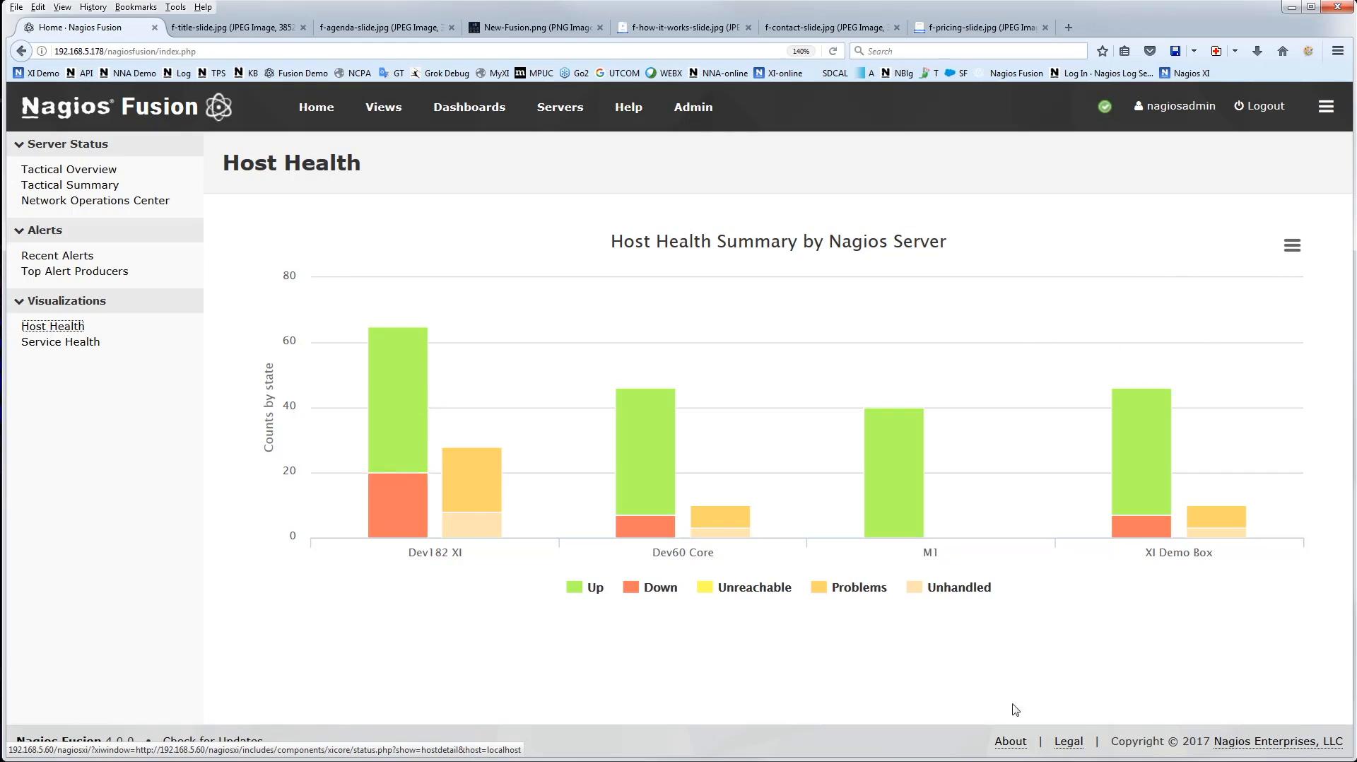
left_click(61, 341)
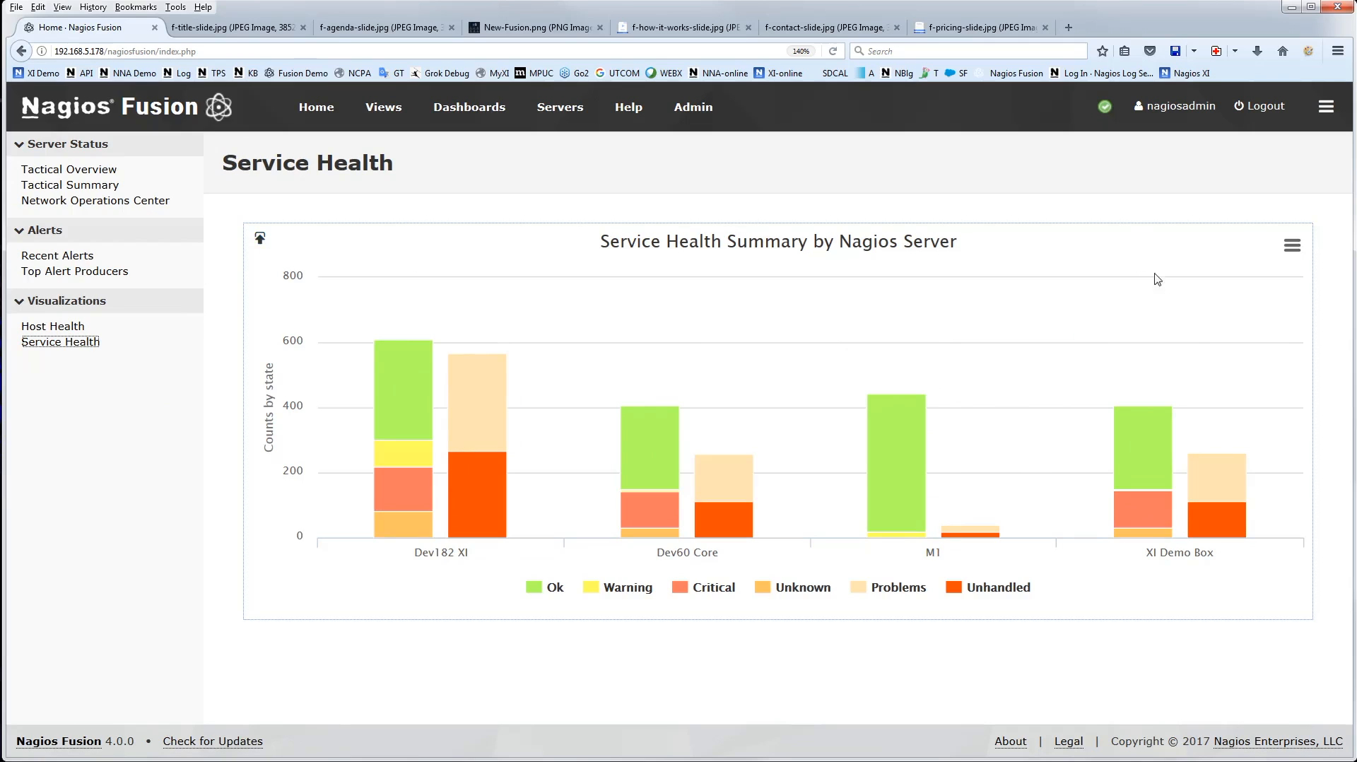
left_click(1290, 253)
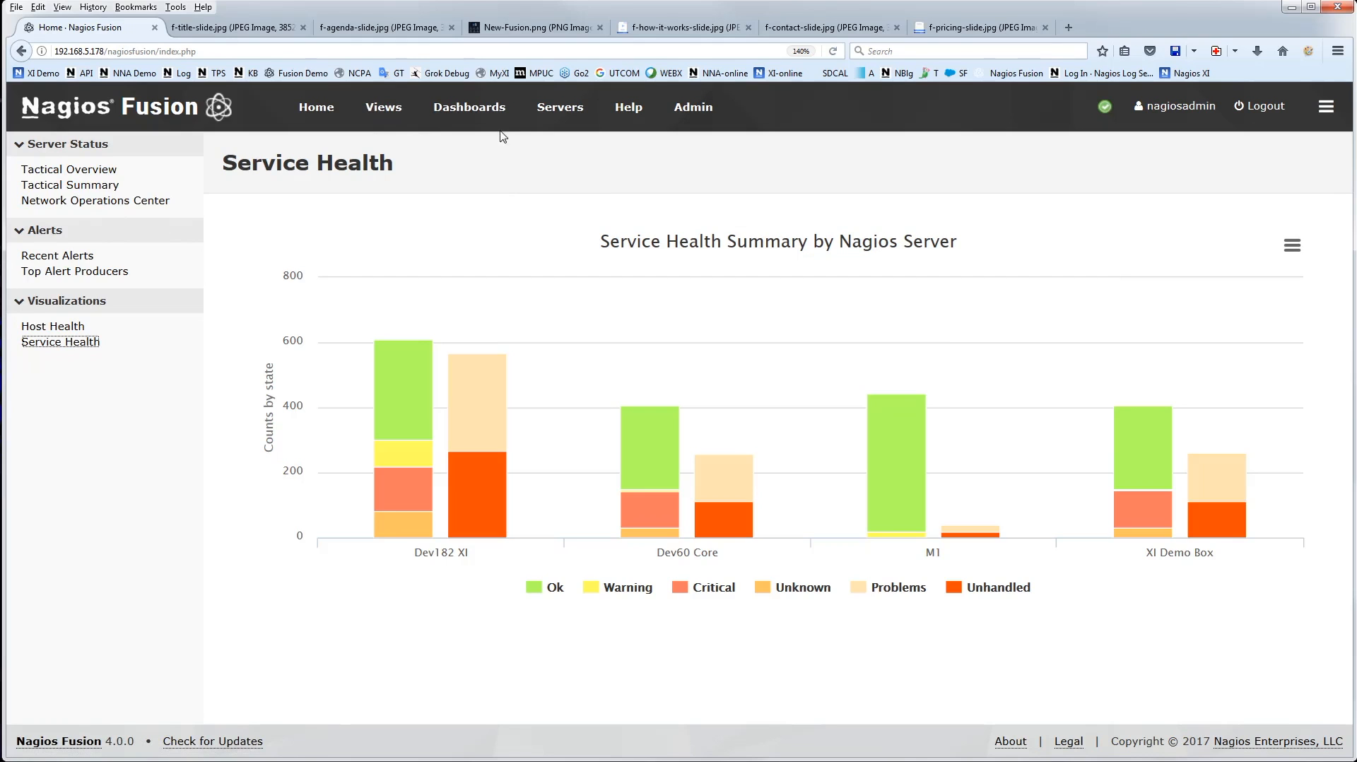
Open the dashboards area and look through the home dashboard's open host and service problems
left_click(470, 106)
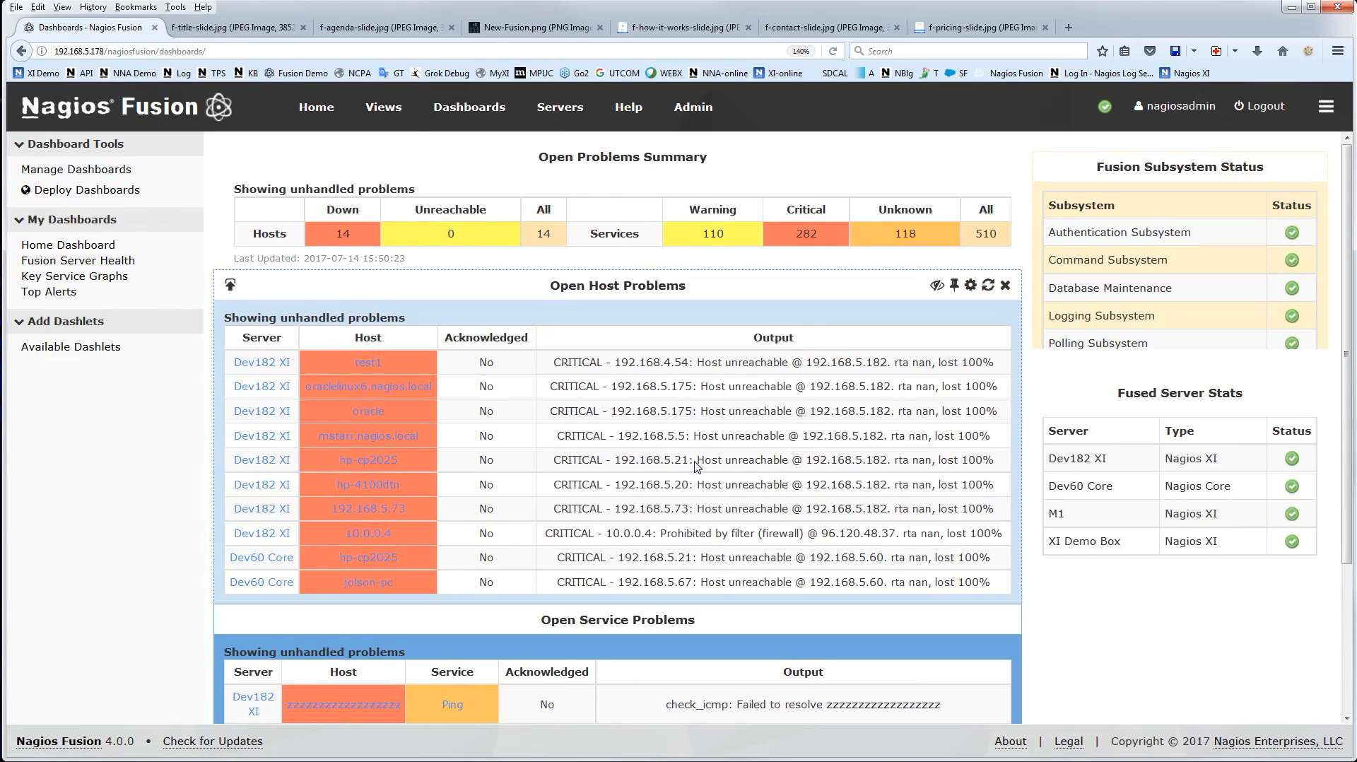
scroll(758, 454, "down", 3)
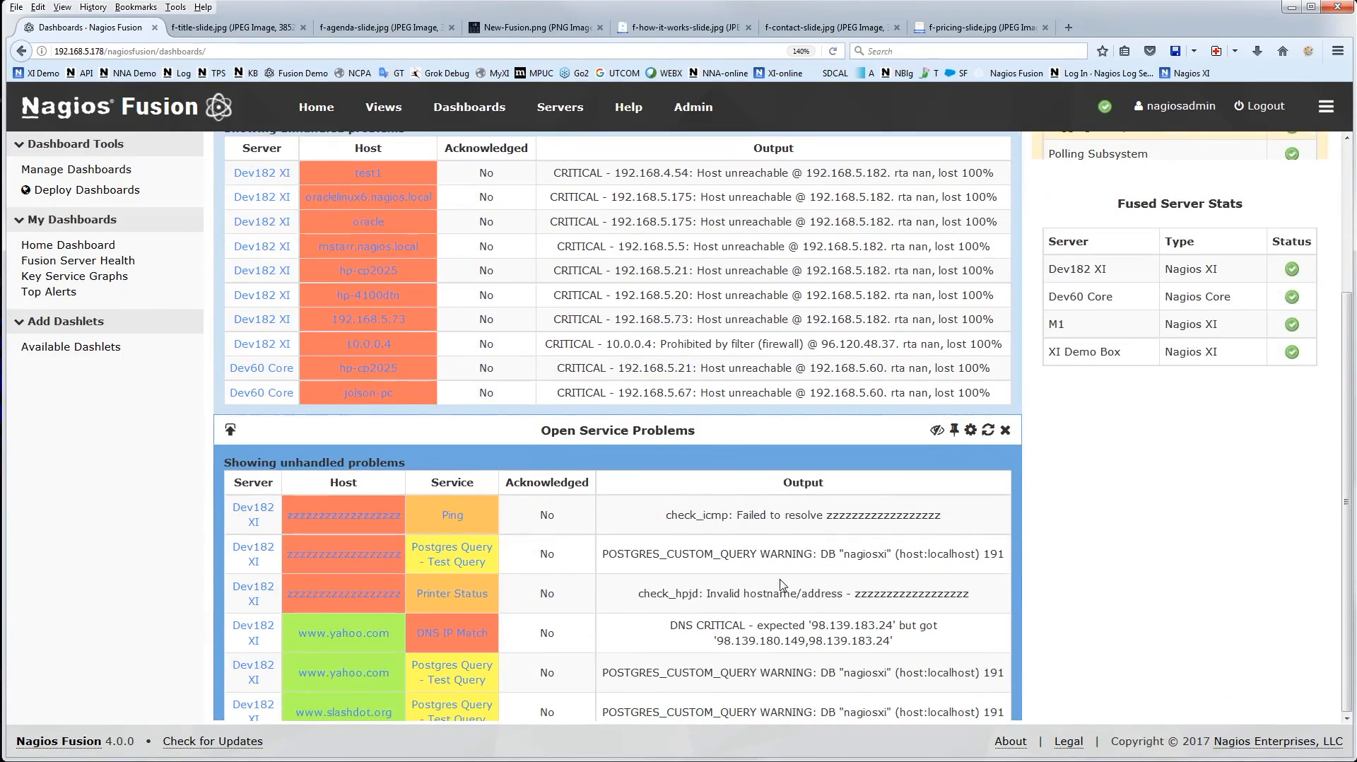
scroll(758, 455, "up", 3)
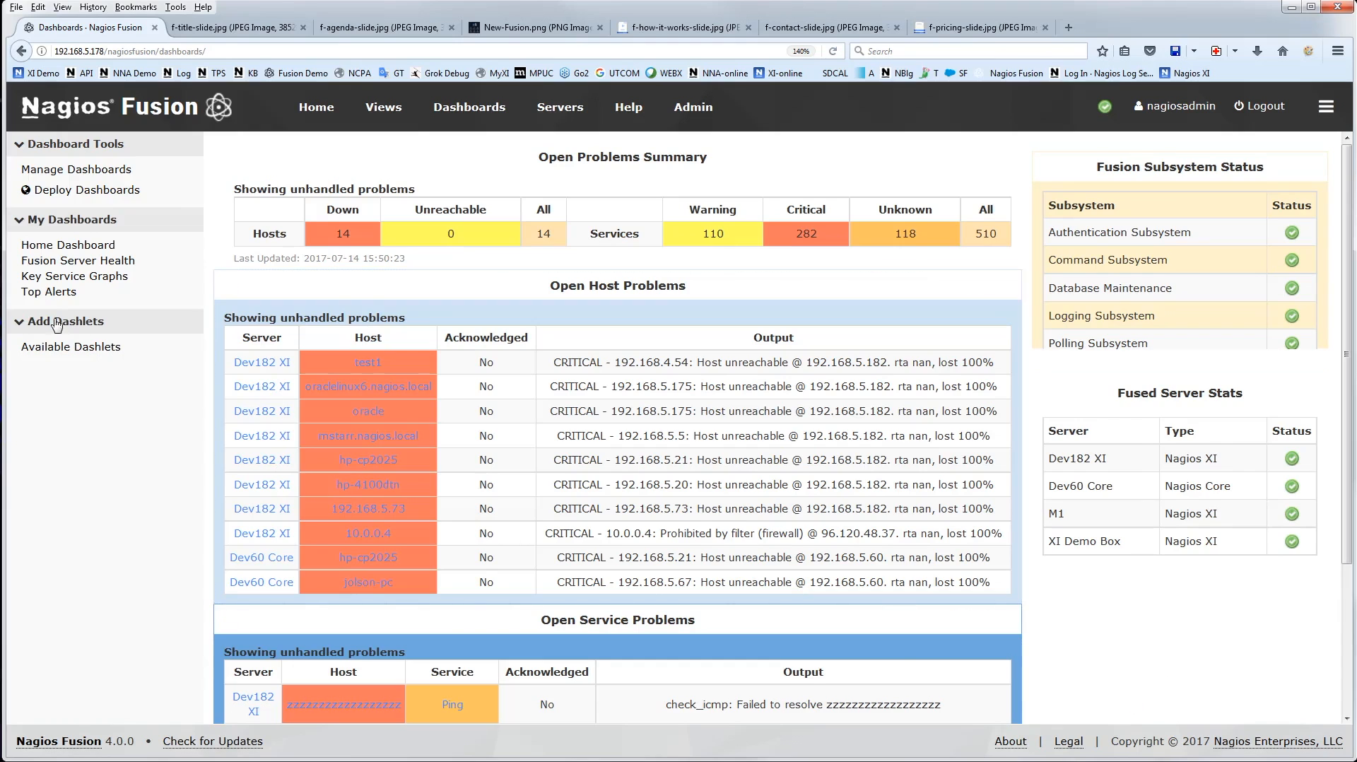
Open the Fusion Server Health dashboard and review its server statistics, subsystem status and administrative tasks
left_click(77, 260)
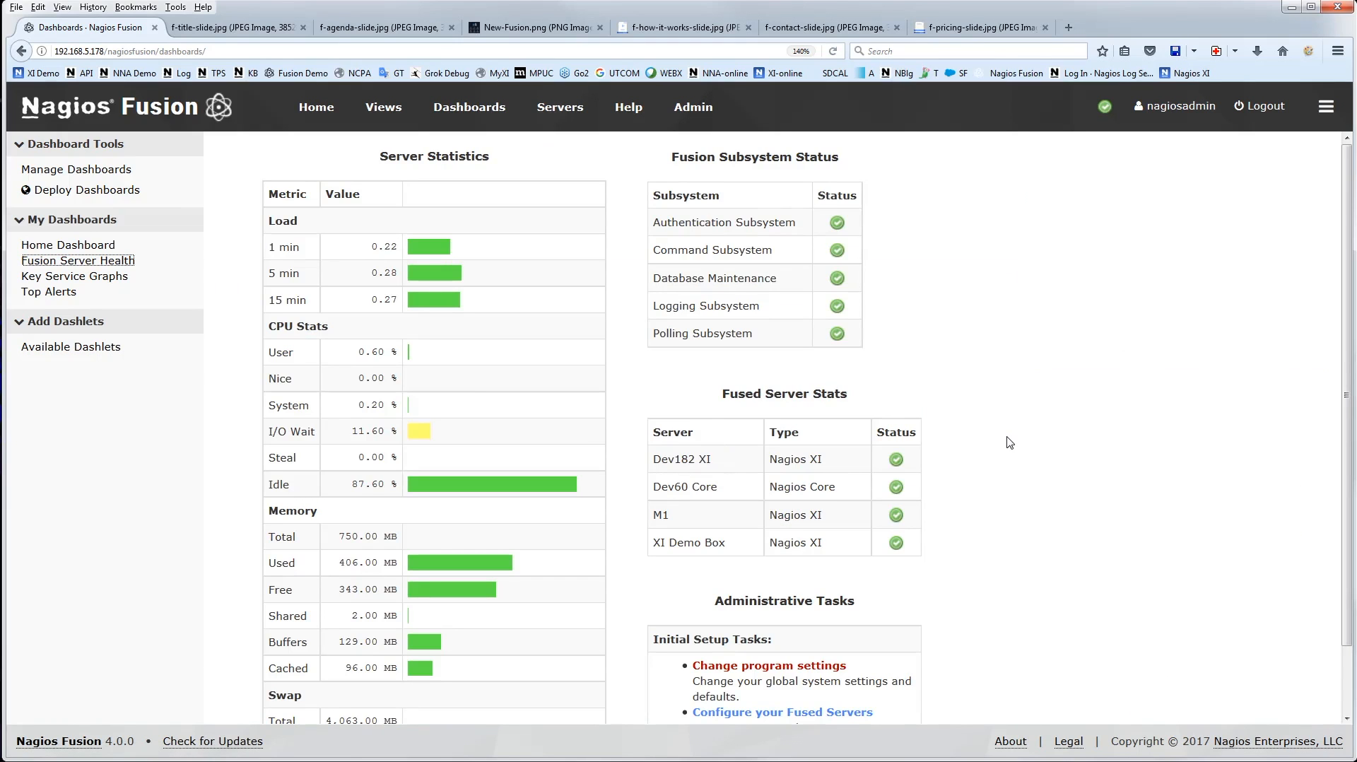
scroll(1016, 424, "down", 2)
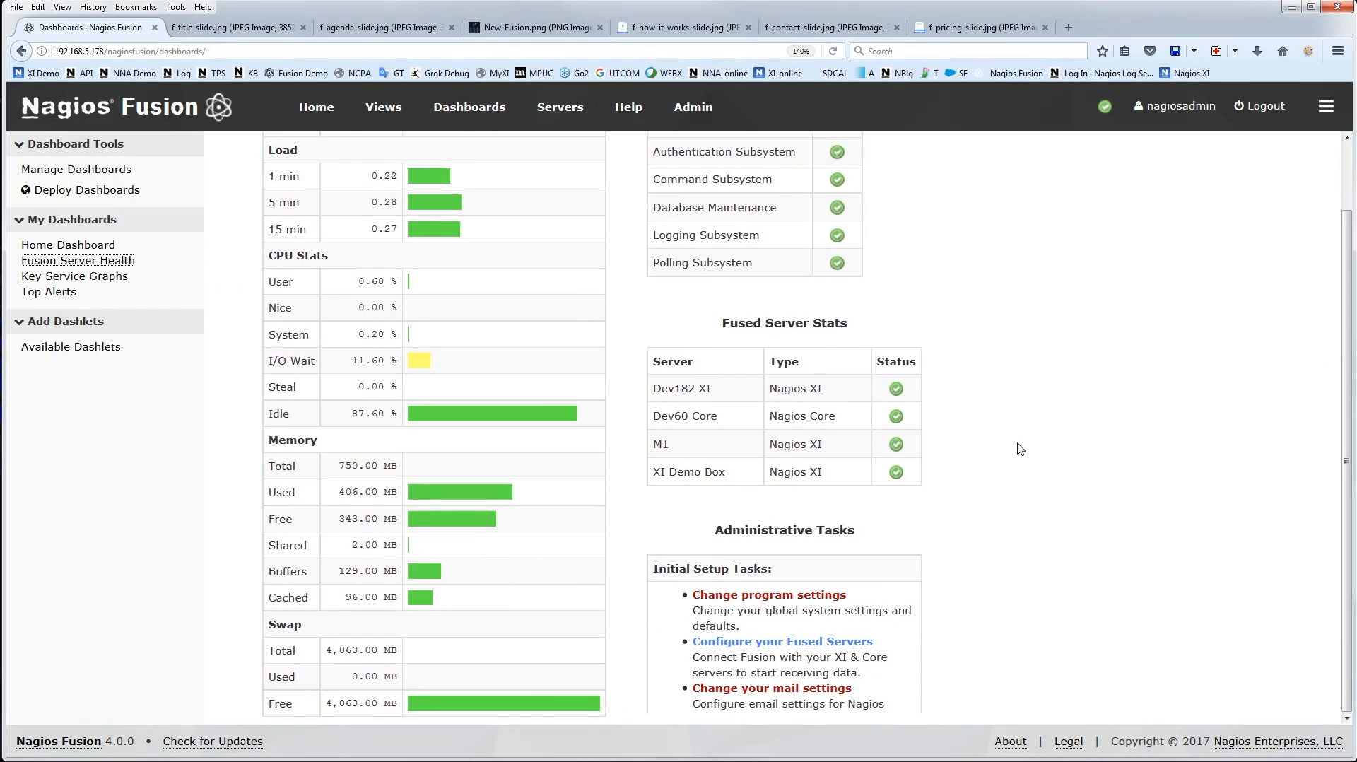
scroll(1018, 447, "up", 2)
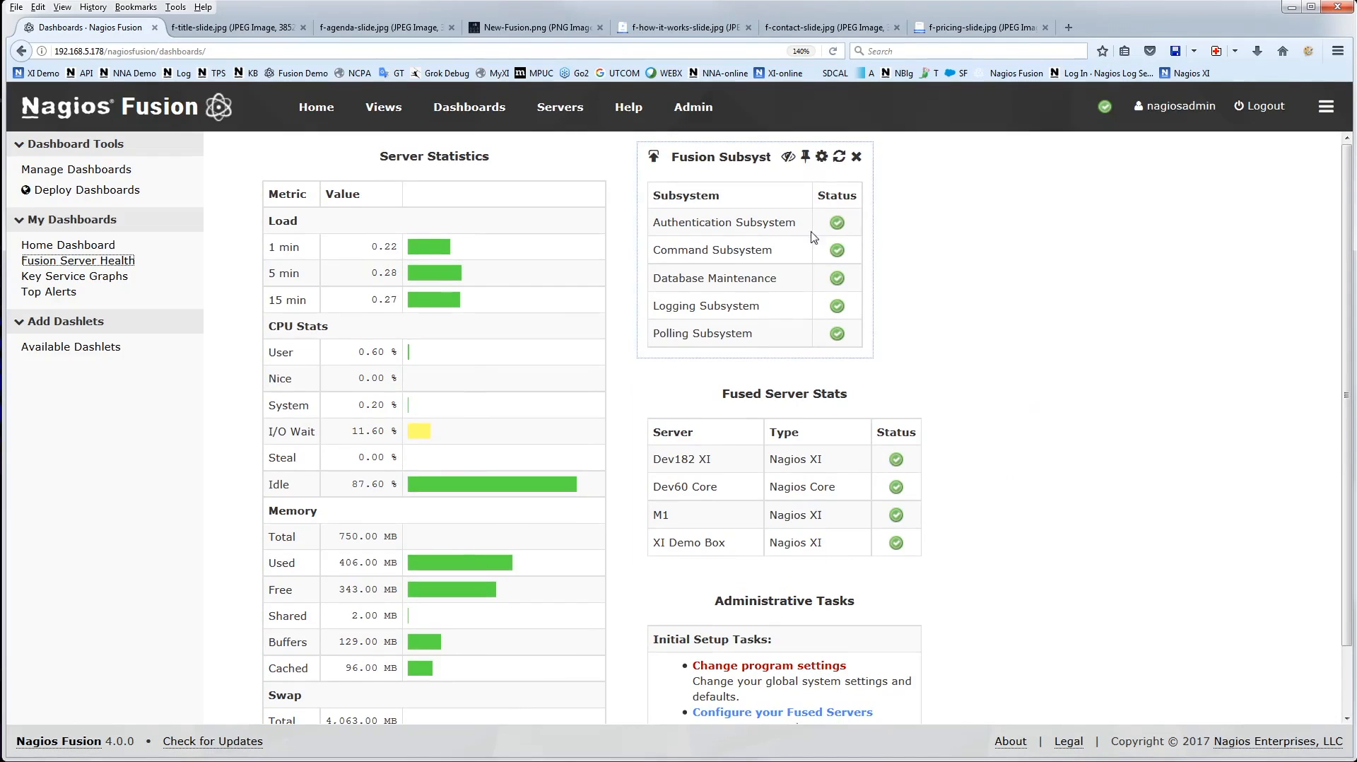
scroll(965, 402, "down", 2)
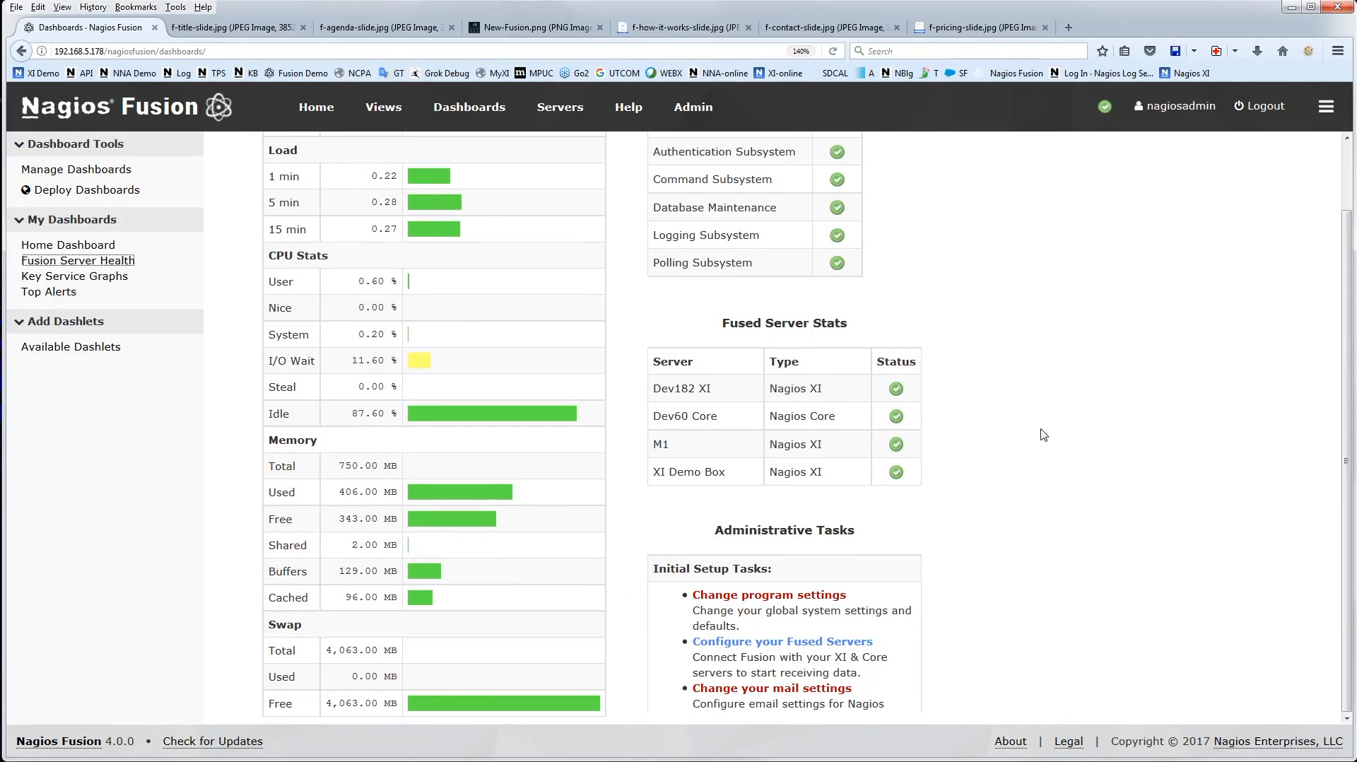
scroll(1043, 435, "up", 2)
Open the Key Service Graphs dashboard and choose XI Demo Box as the server in the Port 3 Bandwidth dashlet's settings
left_click(74, 276)
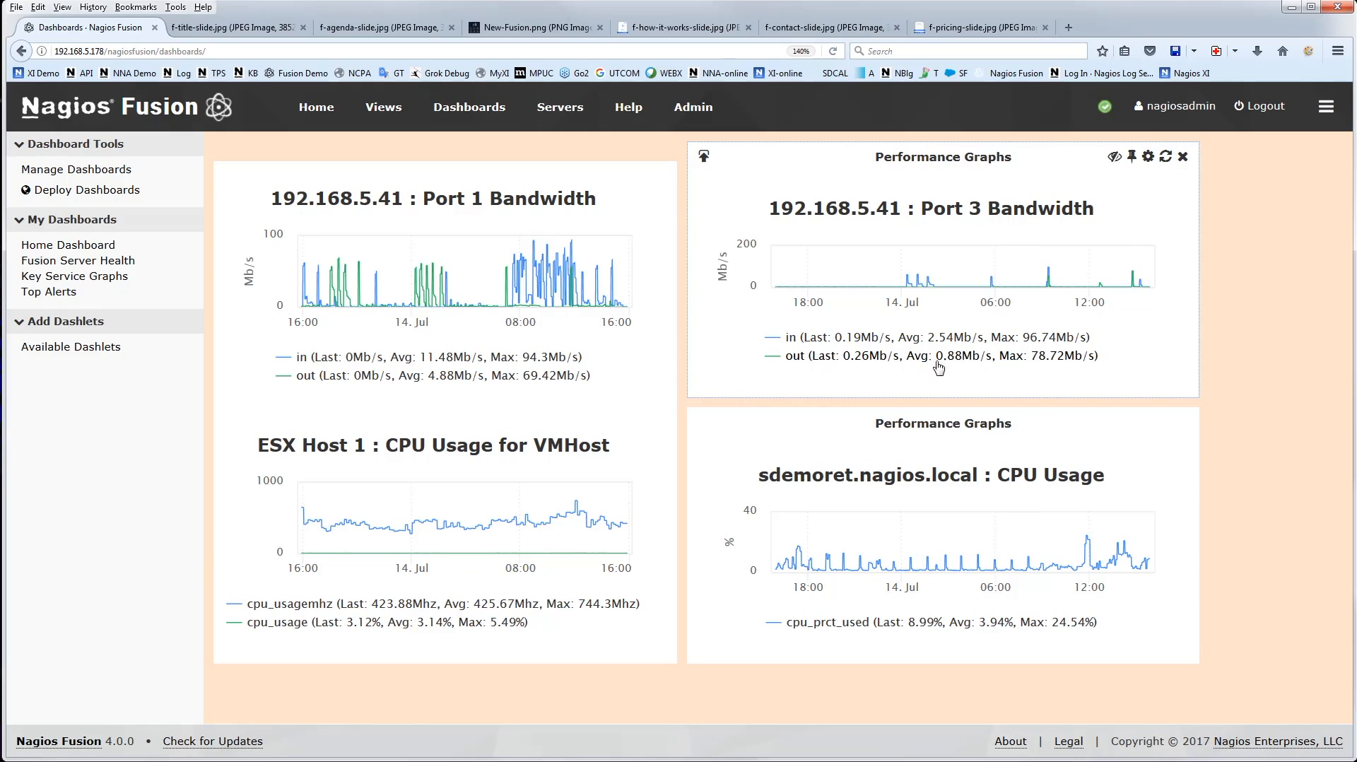
left_click(1148, 157)
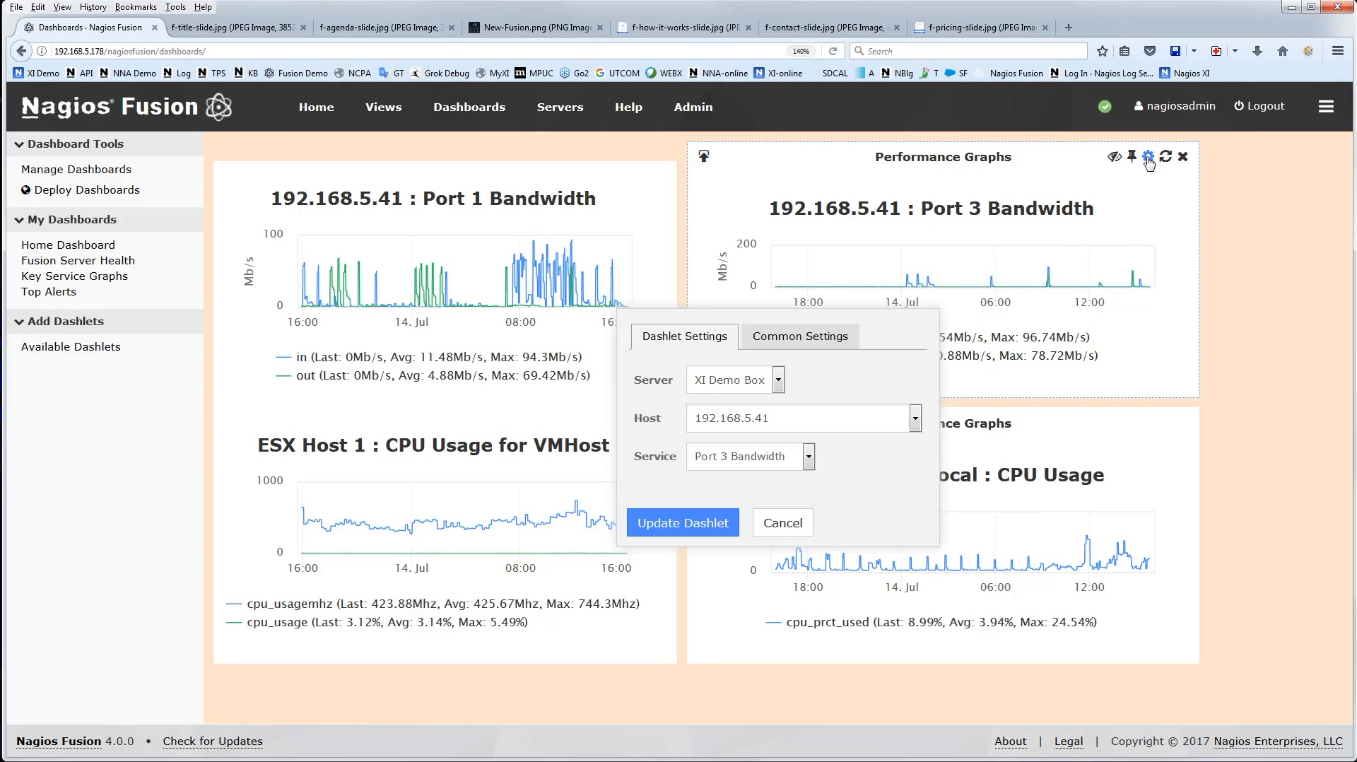
left_click(758, 387)
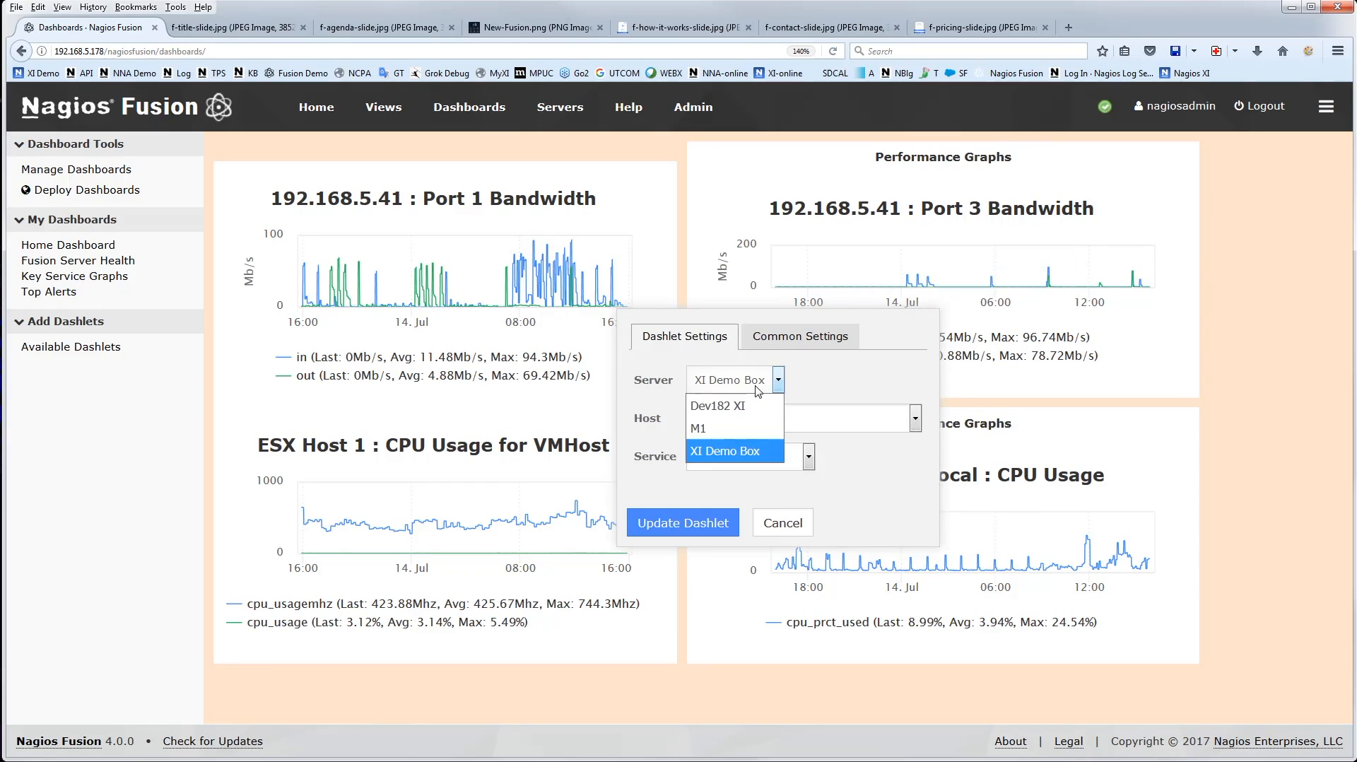
left_click(739, 453)
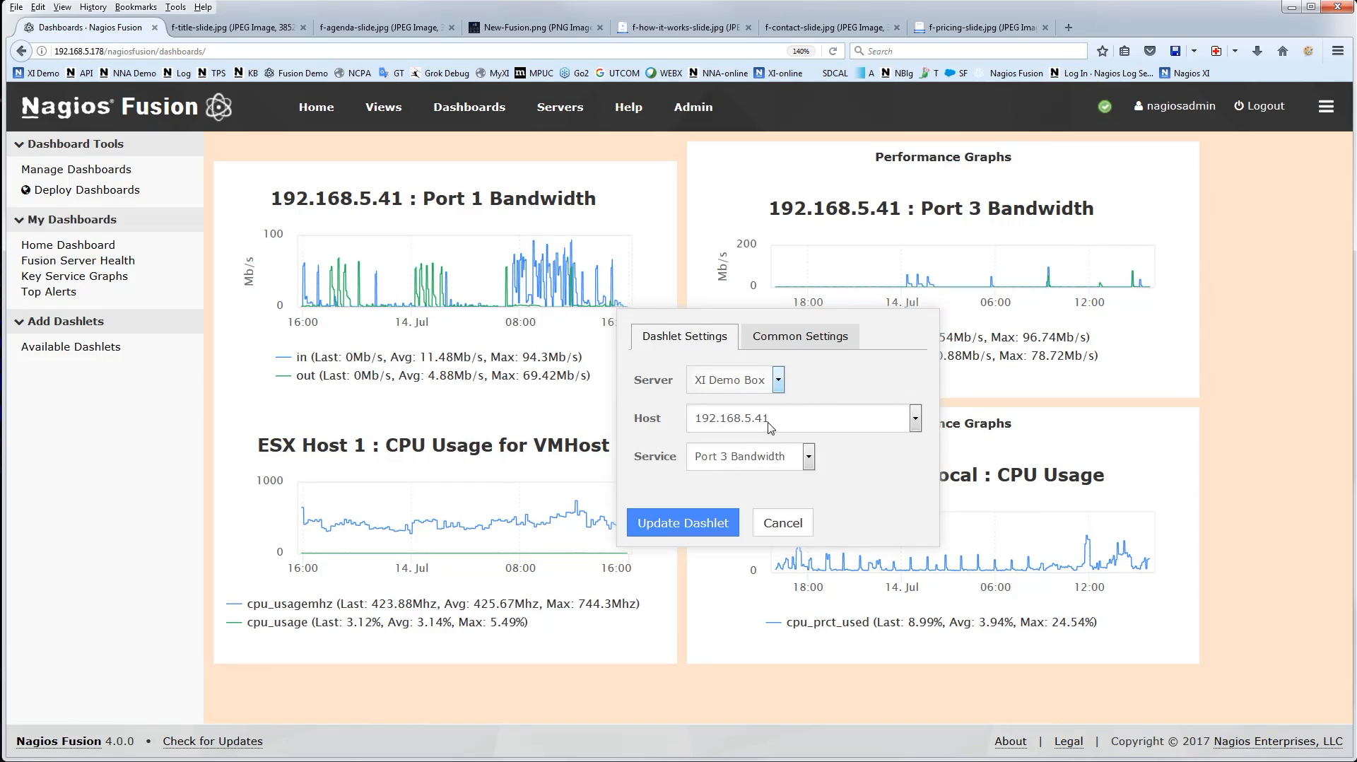
Set the Port 3 Bandwidth dashlet's background colour to bright yellow in its common settings and update the dashlet
left_click(825, 341)
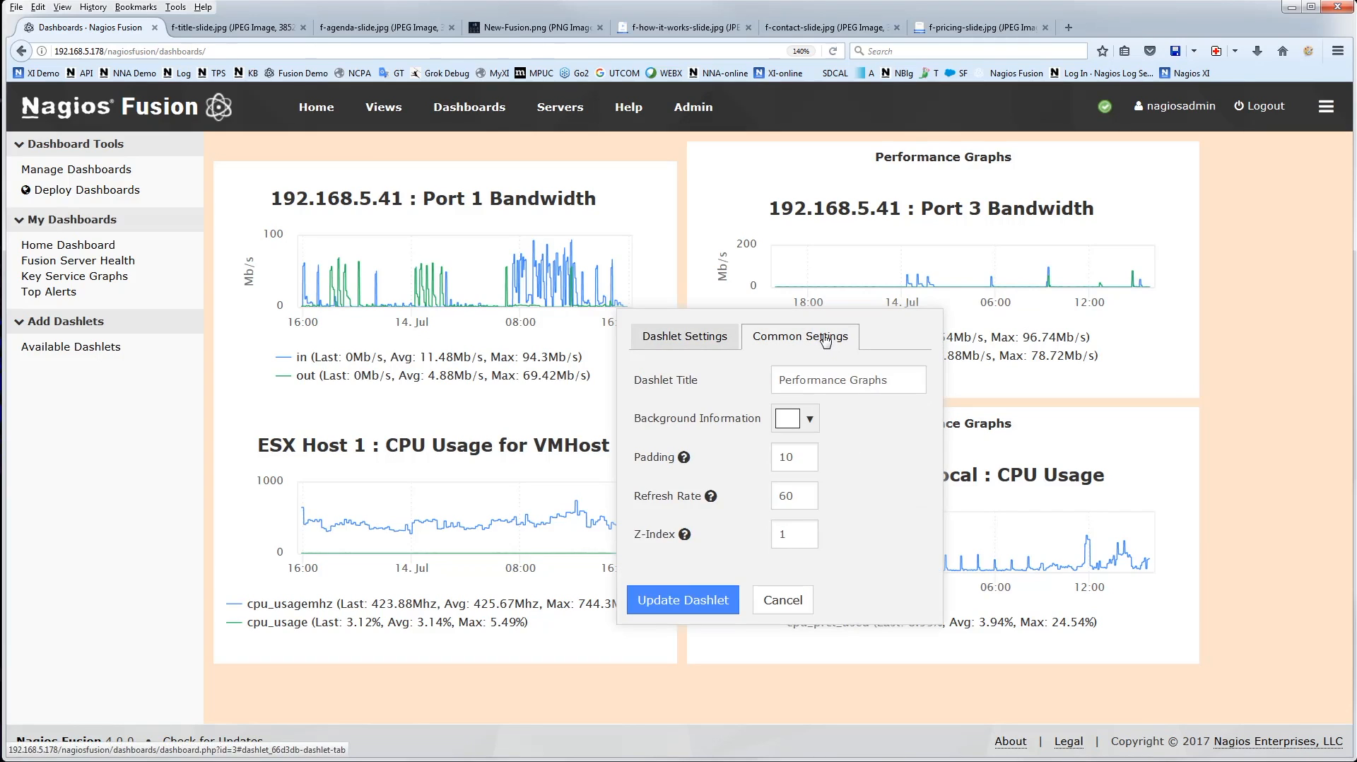
left_click(809, 421)
left_click(831, 475)
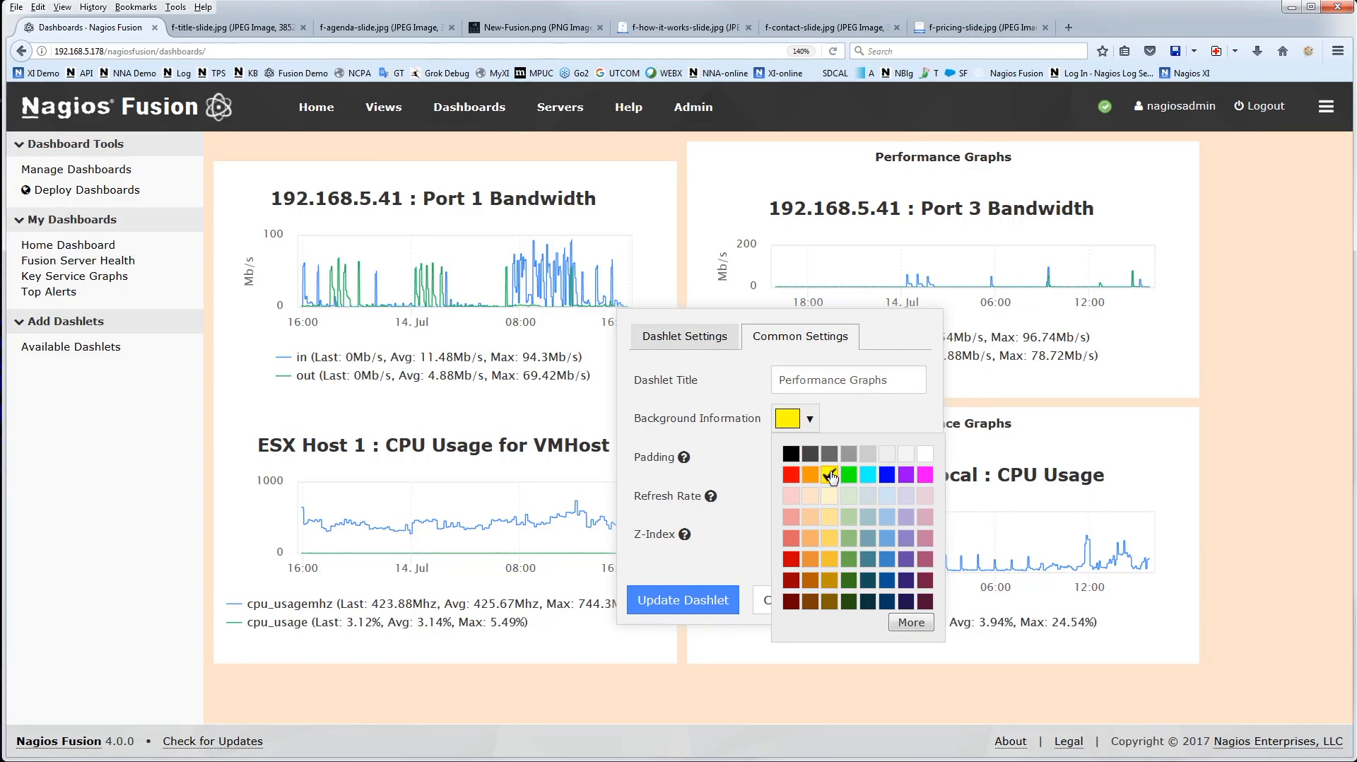
left_click(884, 409)
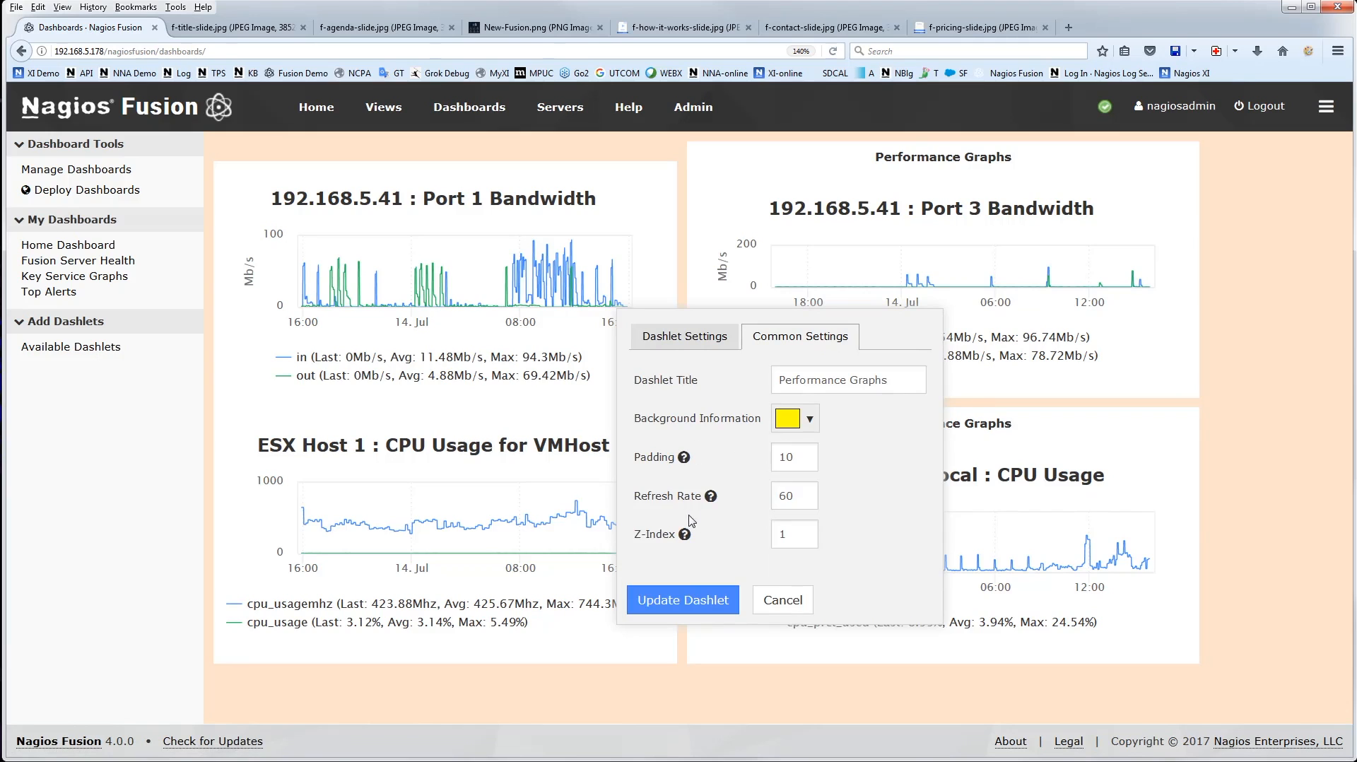
left_click(720, 602)
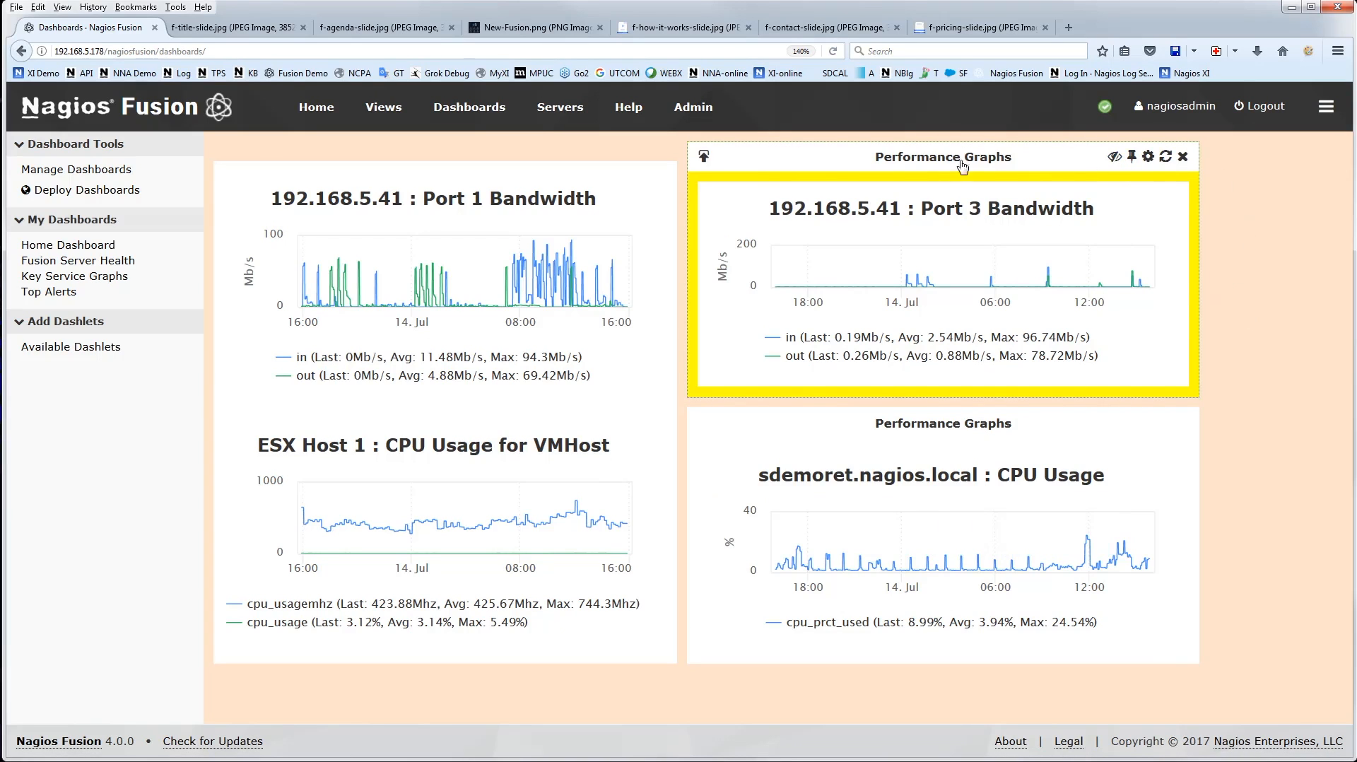
Hide the Performance Graphs titles on the Port 3 Bandwidth and CPU Usage dashlets on the right side of the dashboard
left_click(1113, 156)
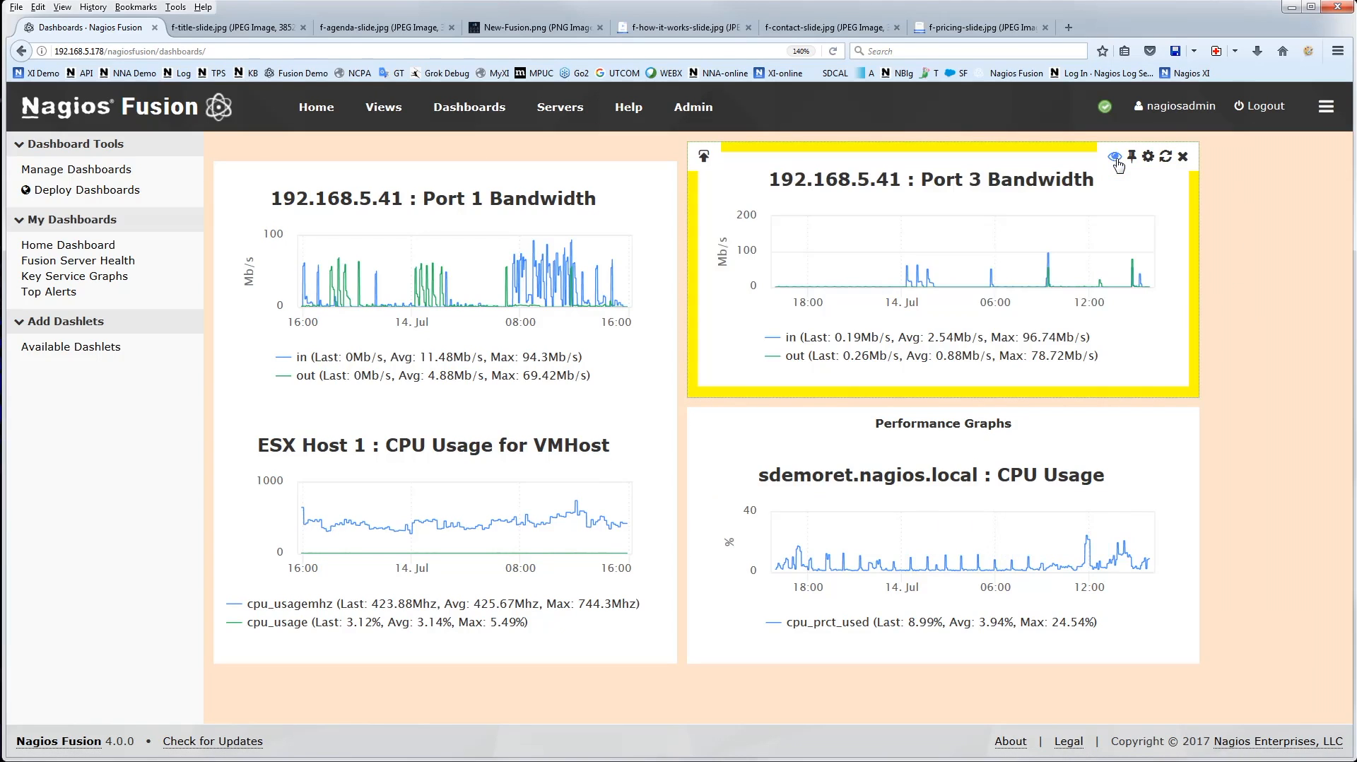
left_click(1114, 422)
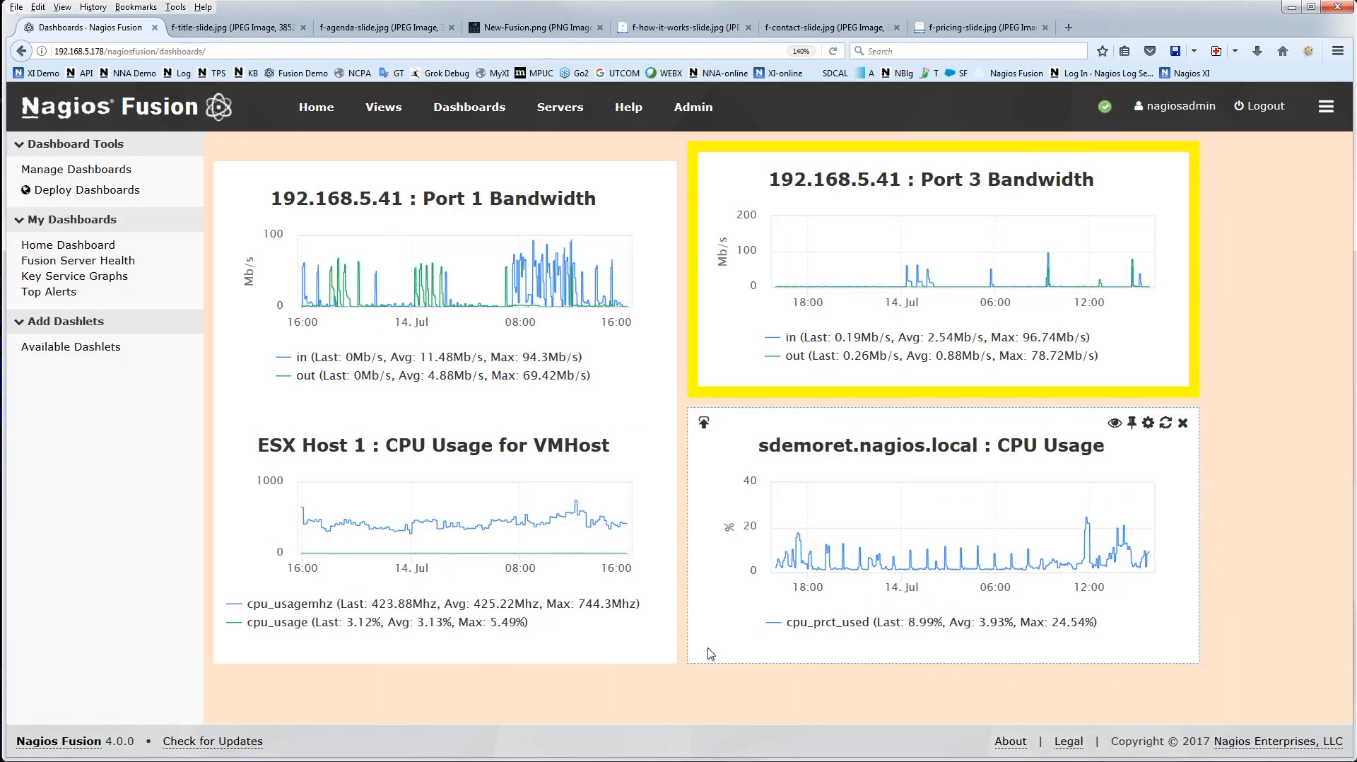
Open the Top Alerts dashboard and review its top alerts, recent alerts and tactical summary
left_click(56, 292)
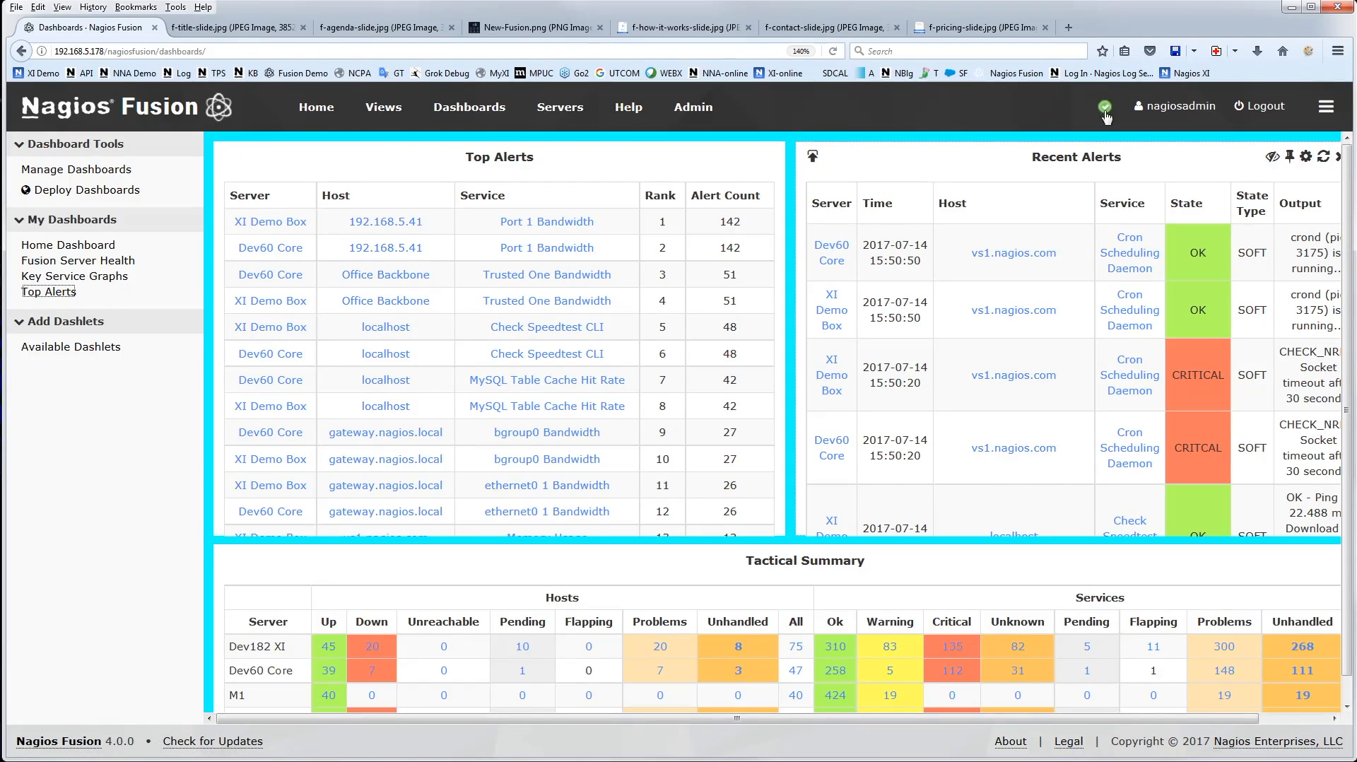
scroll(1018, 672, "down", 1)
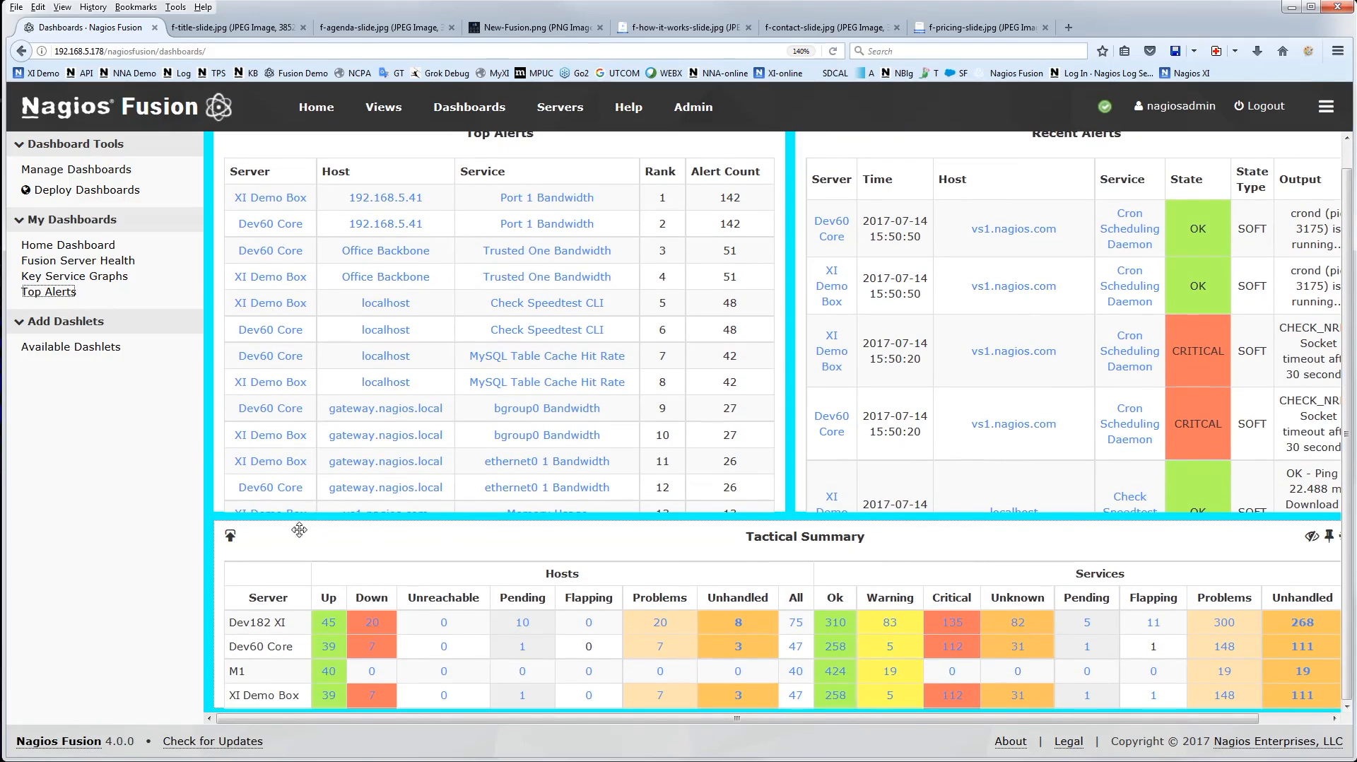
scroll(978, 537, "up", 1)
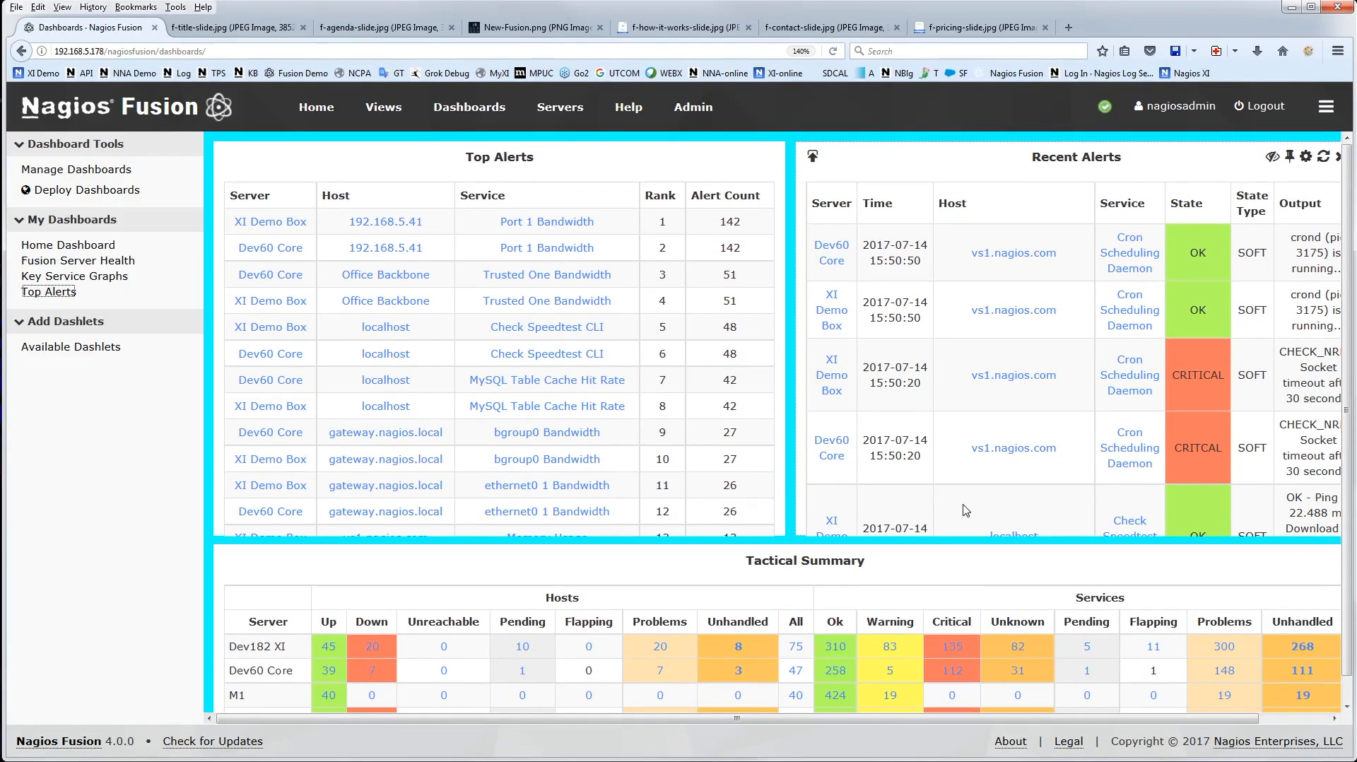
Open the list of available dashlets and look through it as far as the Host Status dashlet
left_click(60, 348)
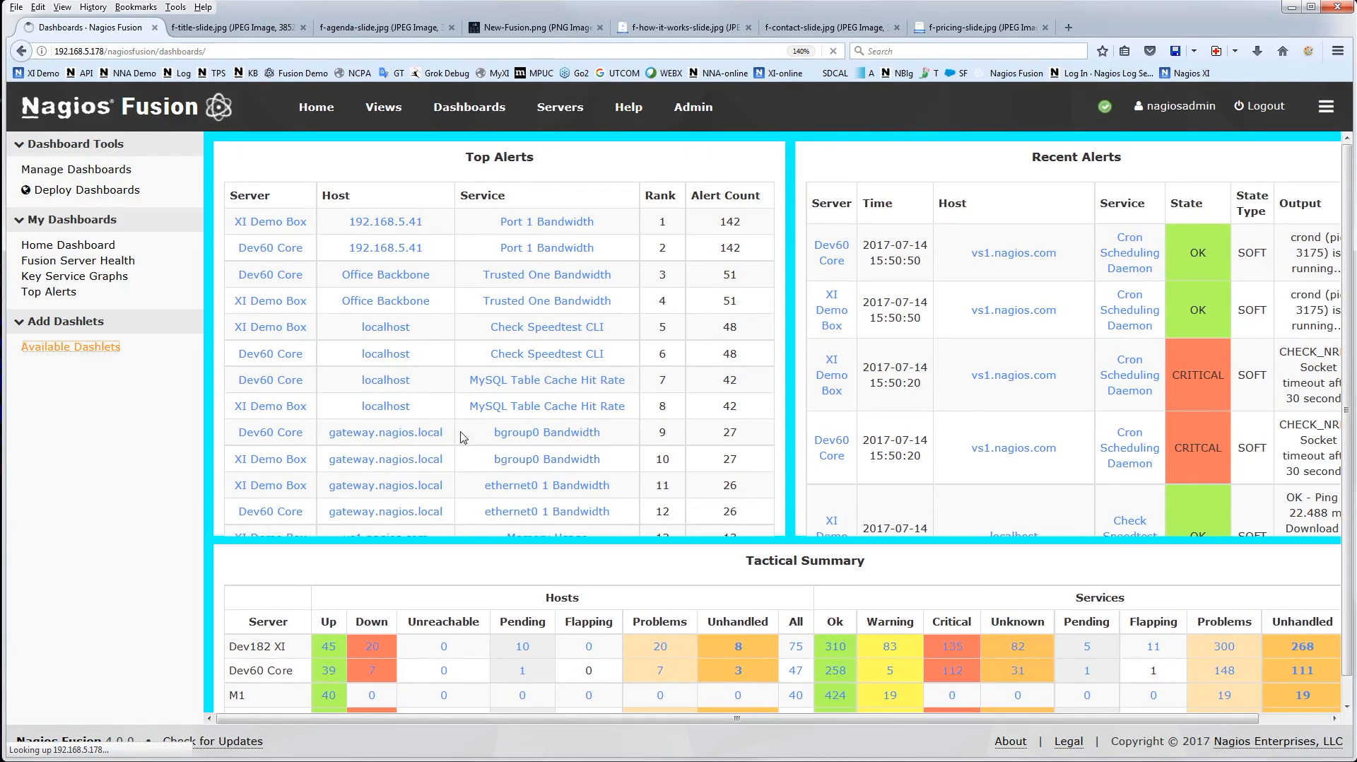
scroll(804, 267, "down", 5)
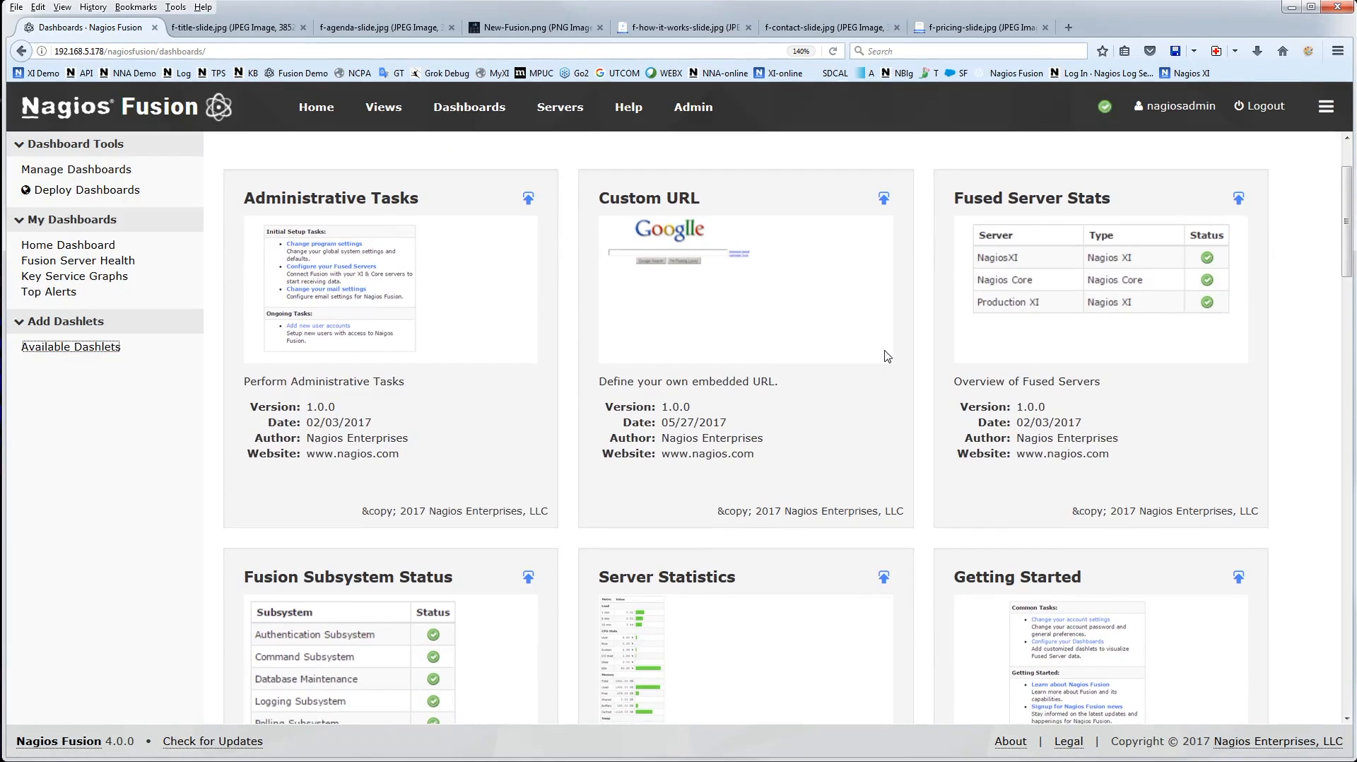
scroll(602, 344, "up", 5)
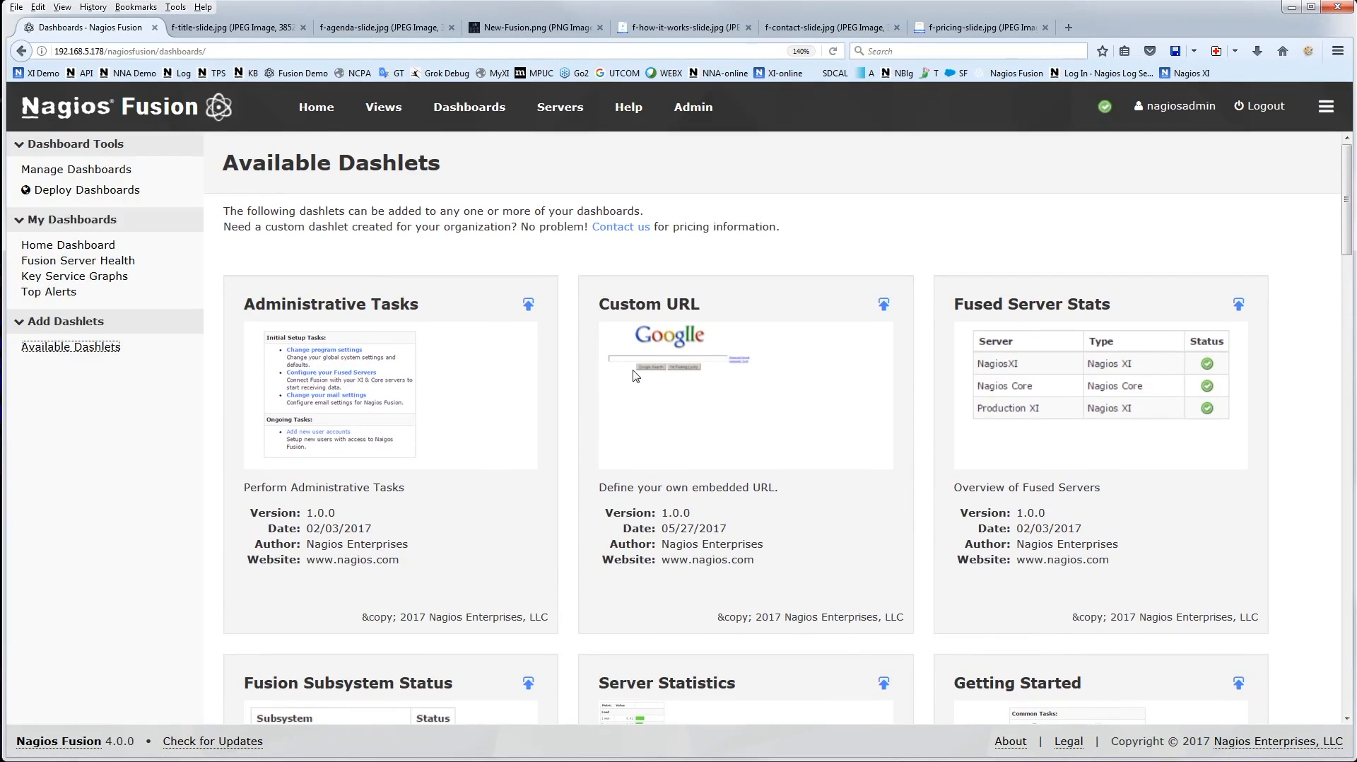
scroll(939, 473, "down", 5)
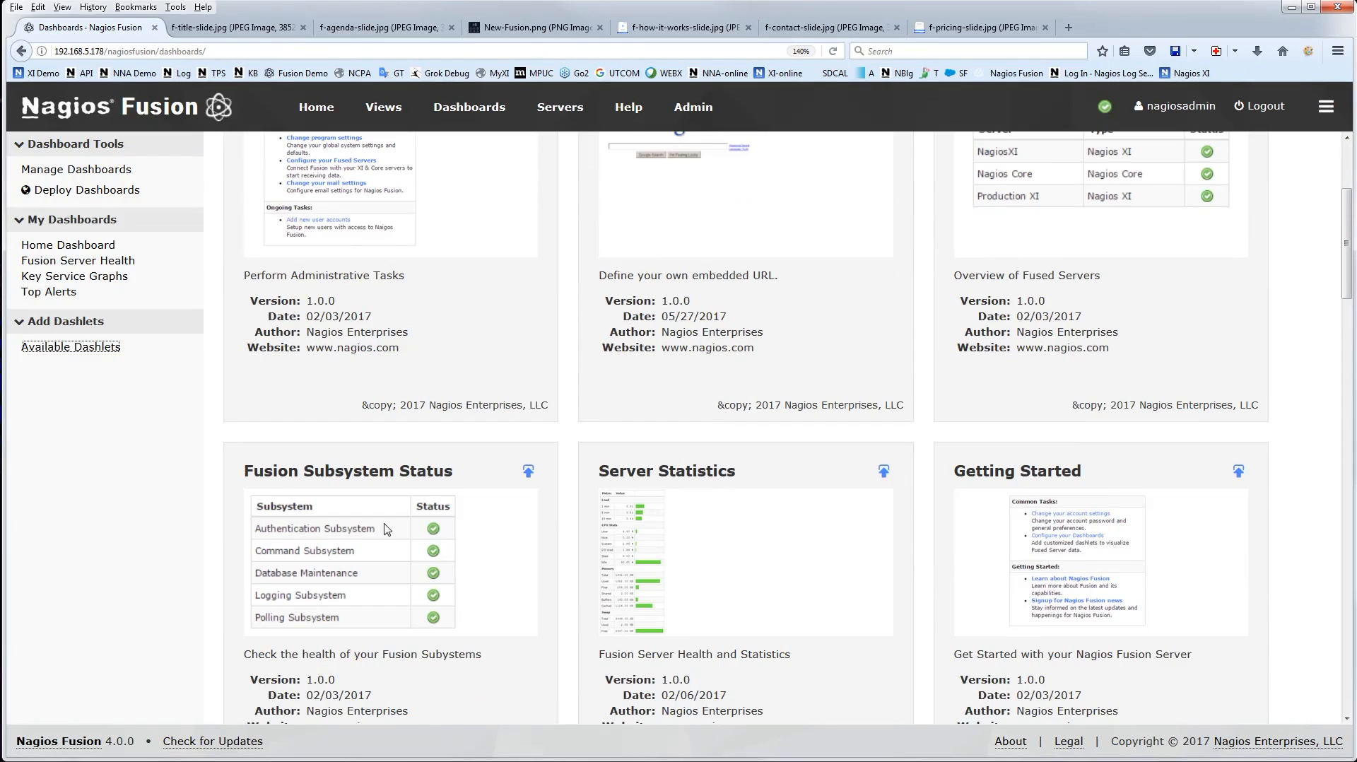
scroll(1142, 386, "up", 3)
scroll(1142, 384, "down", 15)
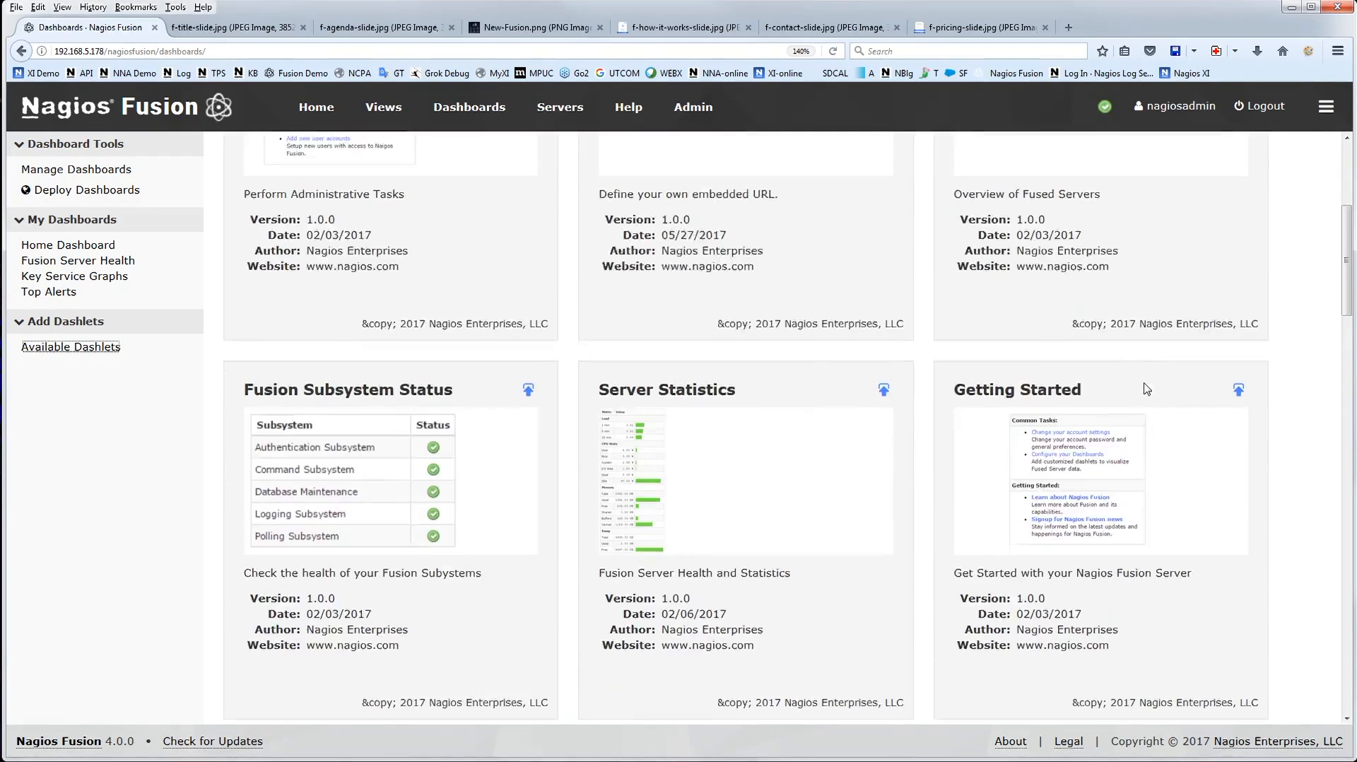
scroll(1146, 389, "down", 1)
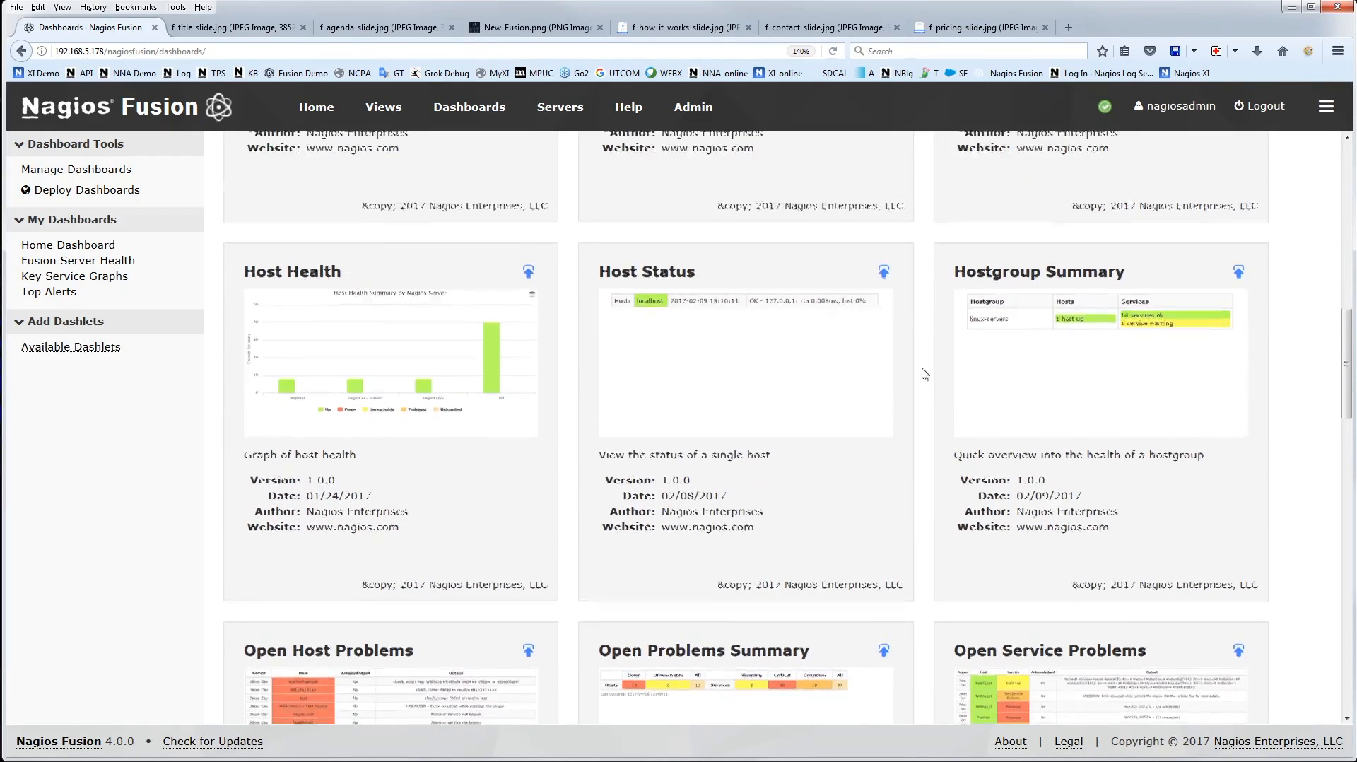
Start adding the Host Status dashlet to the Home Dashboard, with XI Demo Box as server and sdemoret.nagios.local as host
left_click(884, 322)
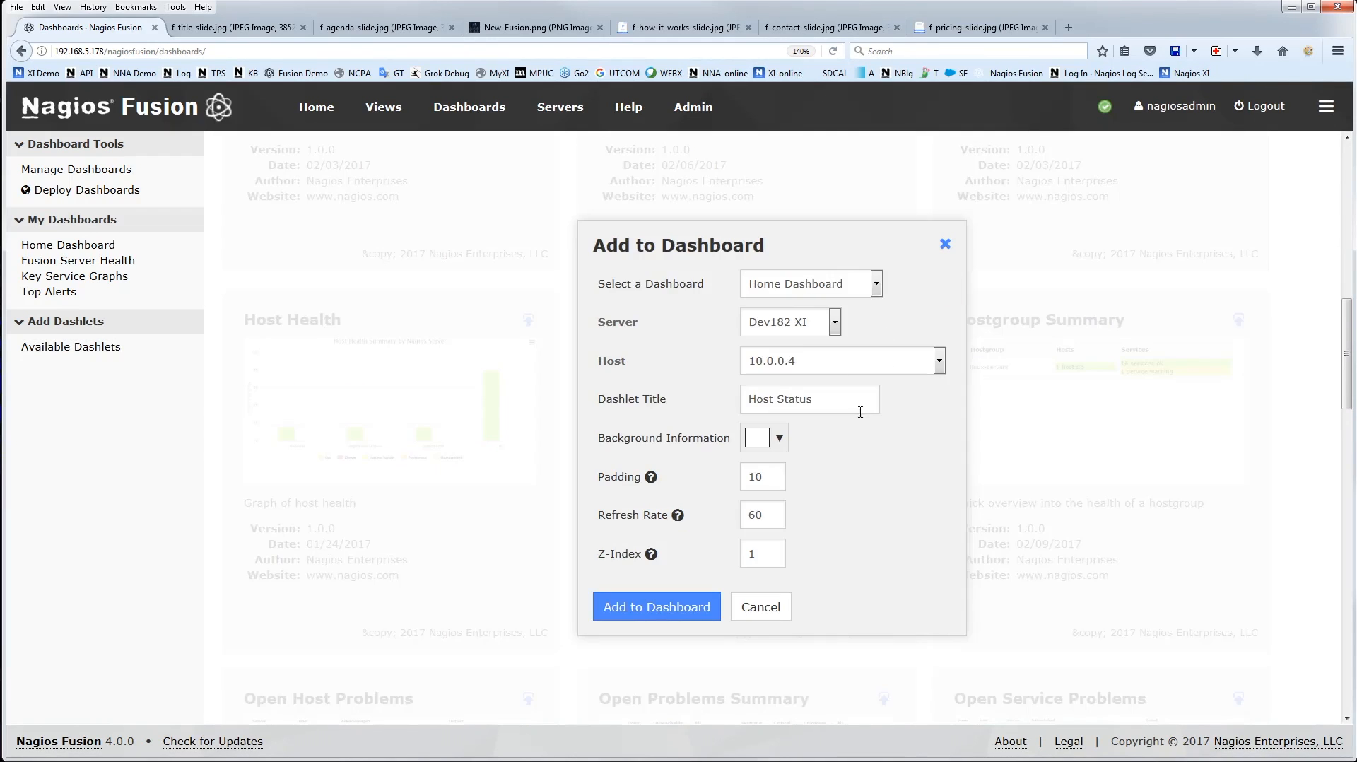
left_click(806, 292)
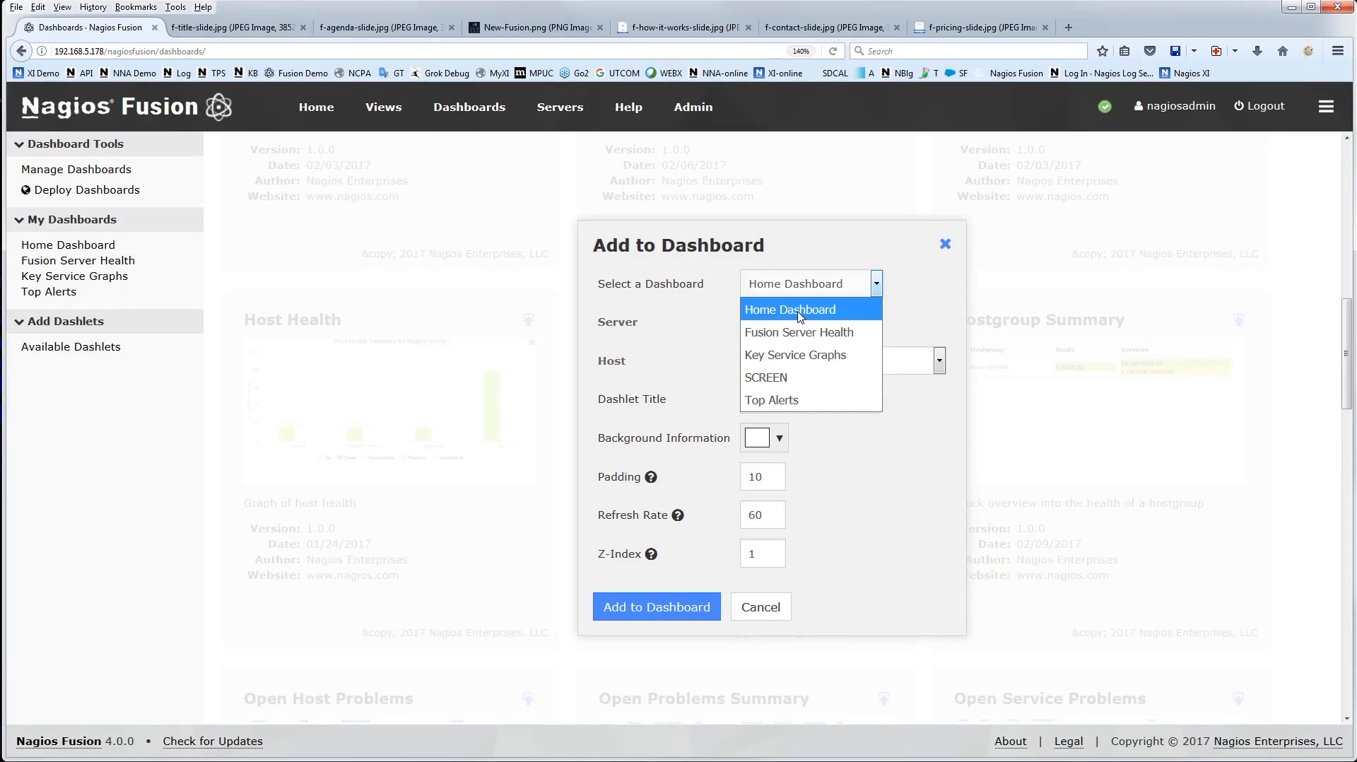
left_click(799, 316)
left_click(829, 327)
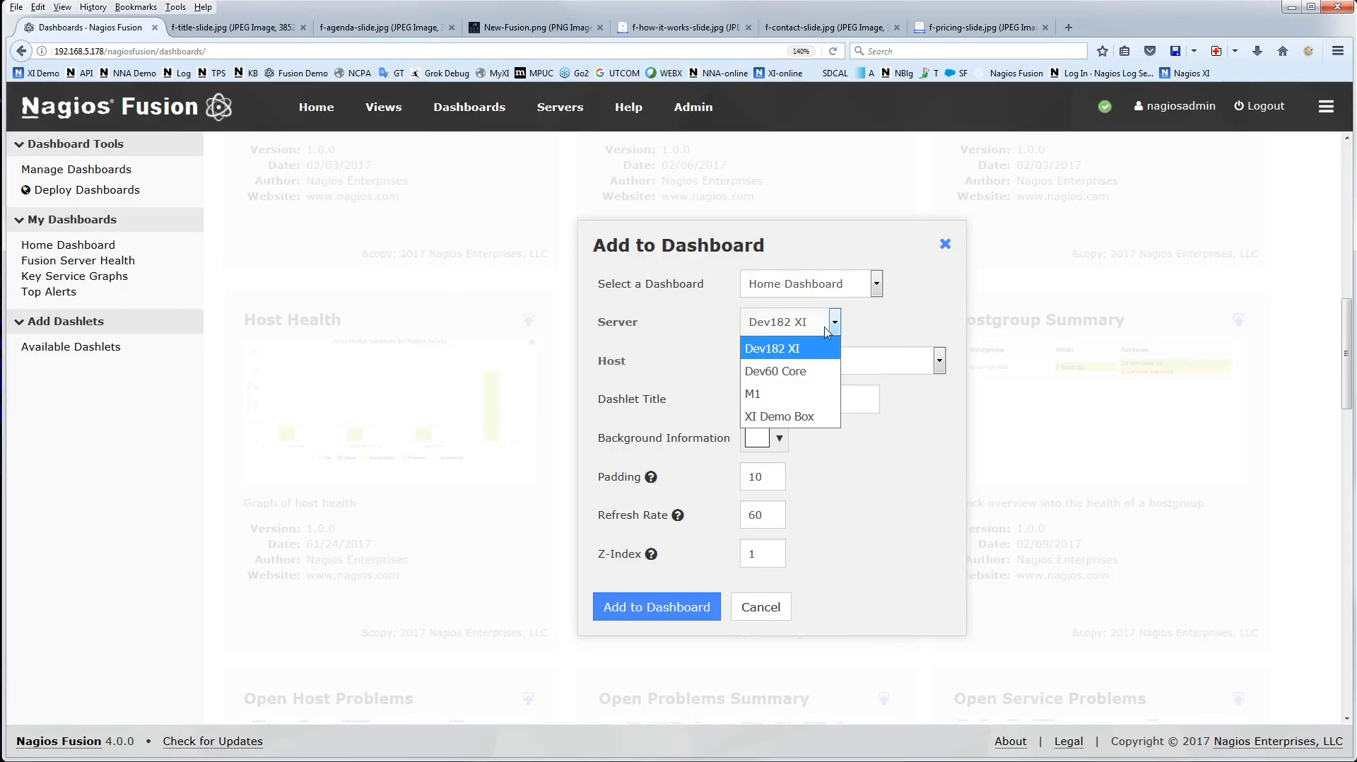
left_click(777, 416)
left_click(869, 365)
scroll(852, 415, "down", 10)
scroll(852, 417, "down", 2)
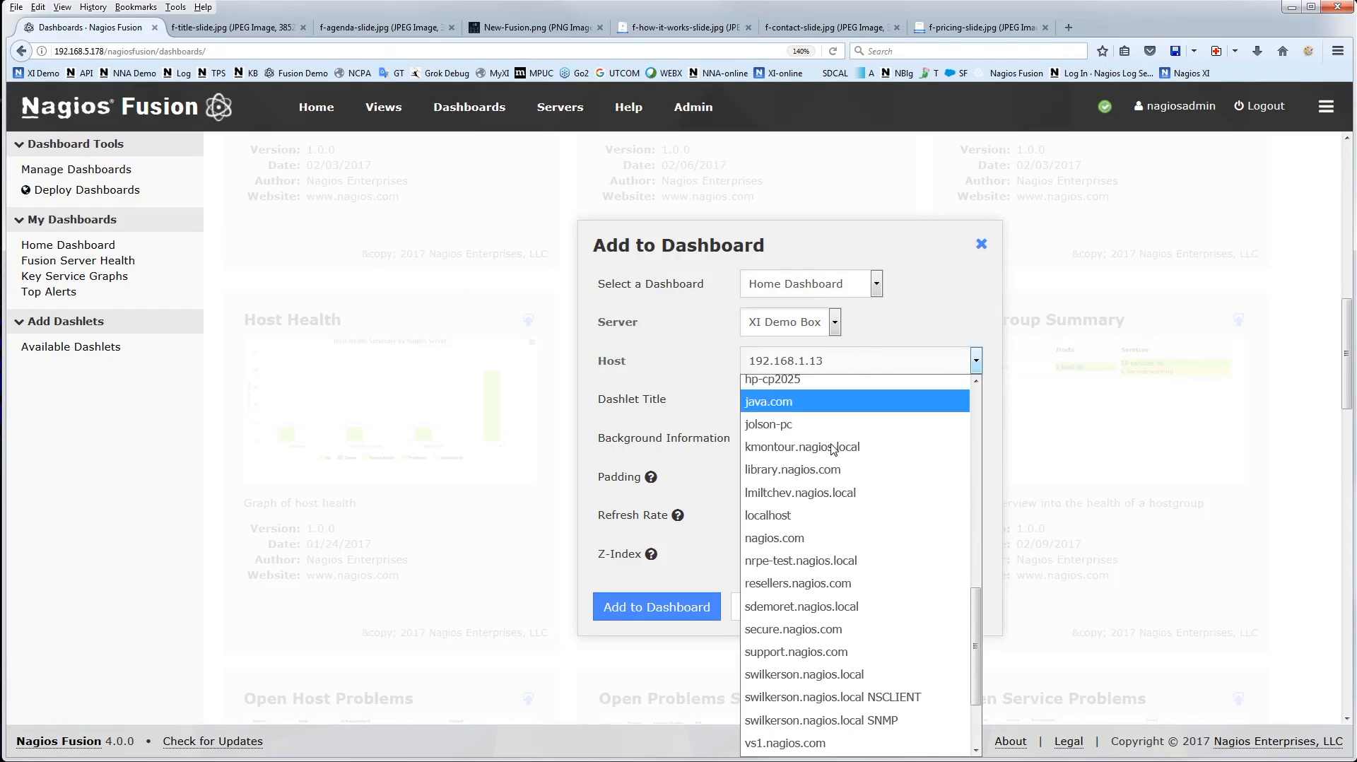
left_click(782, 609)
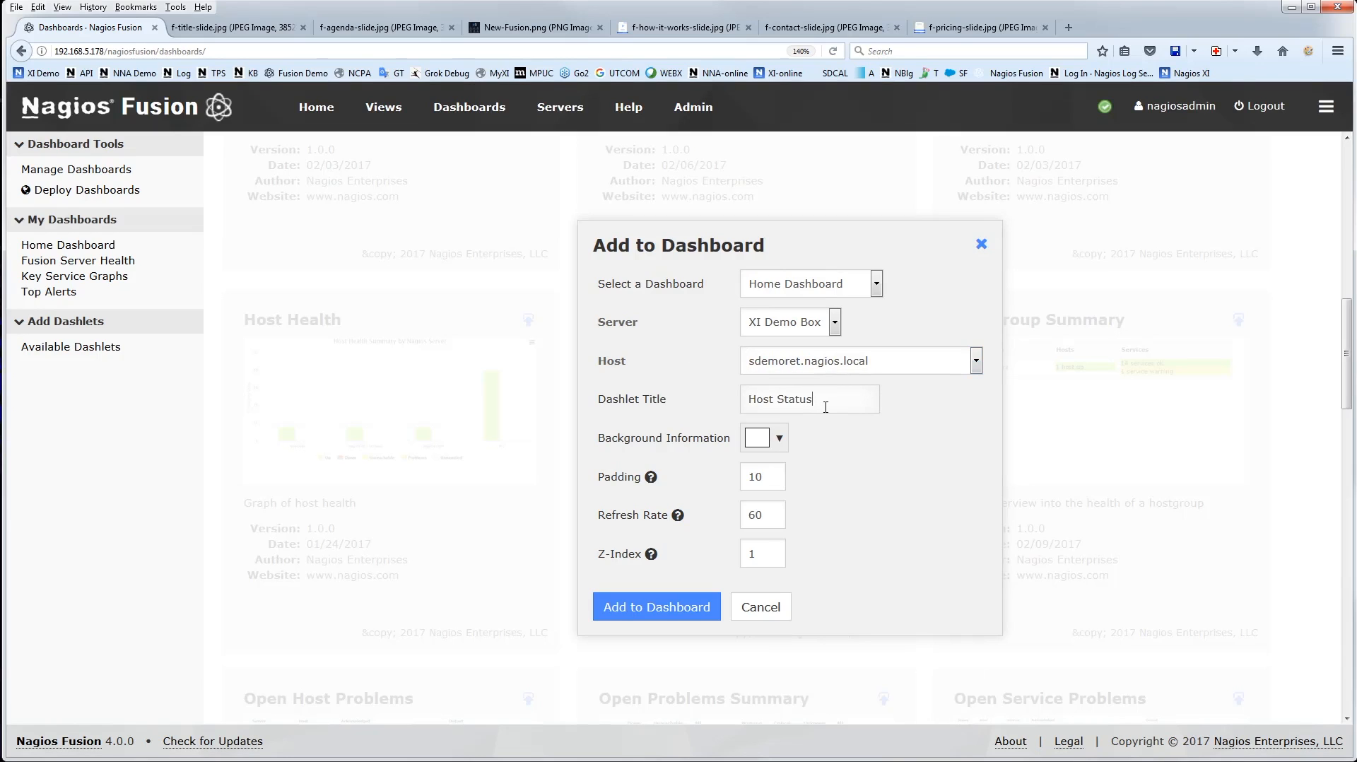
Give the Host Status dashlet a bright blue background and add it to the dashboard
left_click(780, 440)
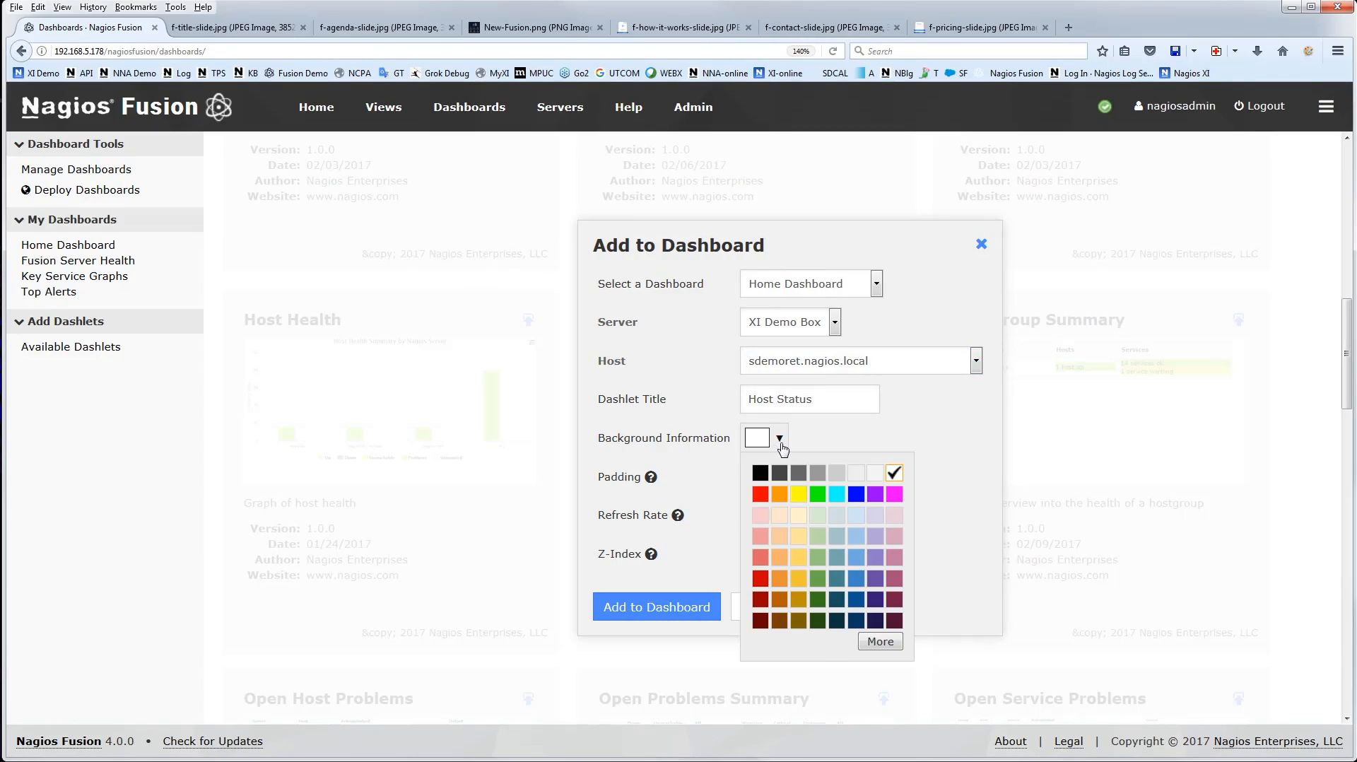
left_click(857, 495)
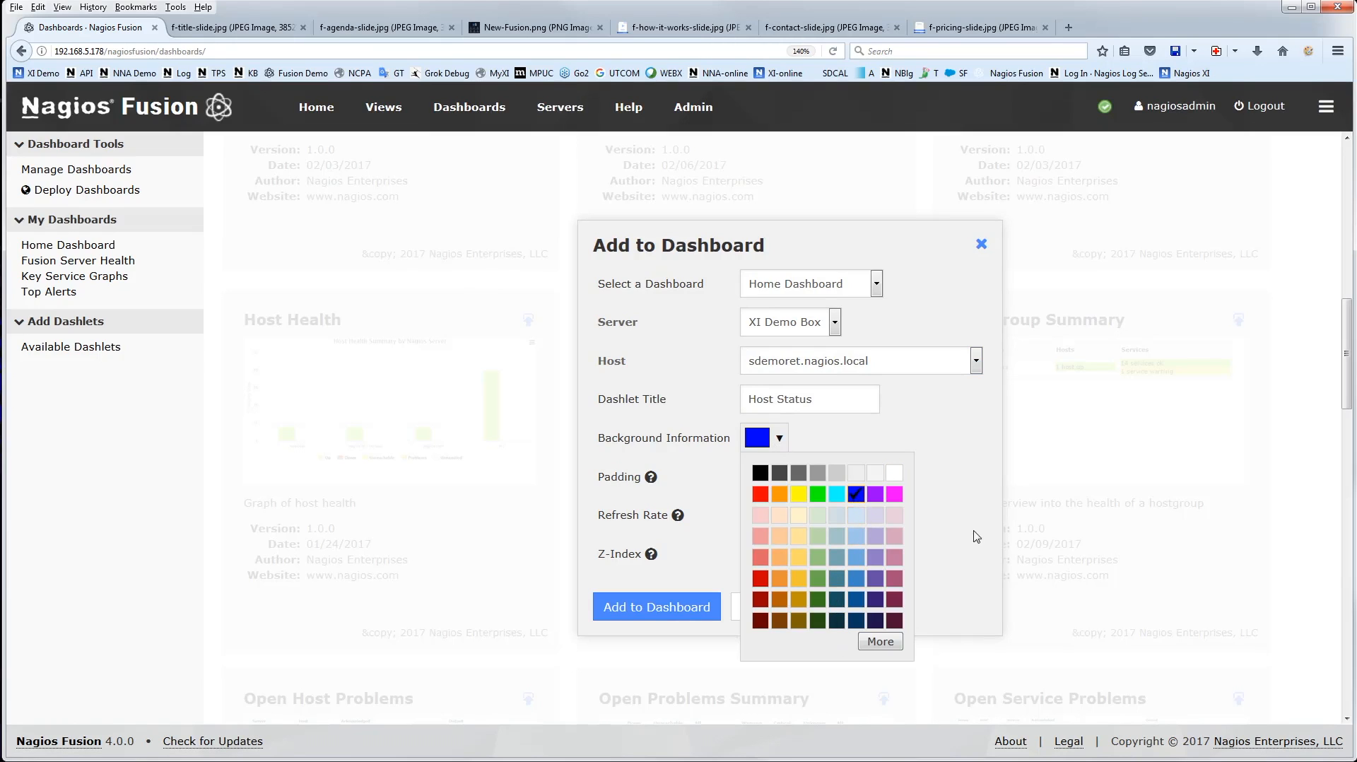
left_click(880, 641)
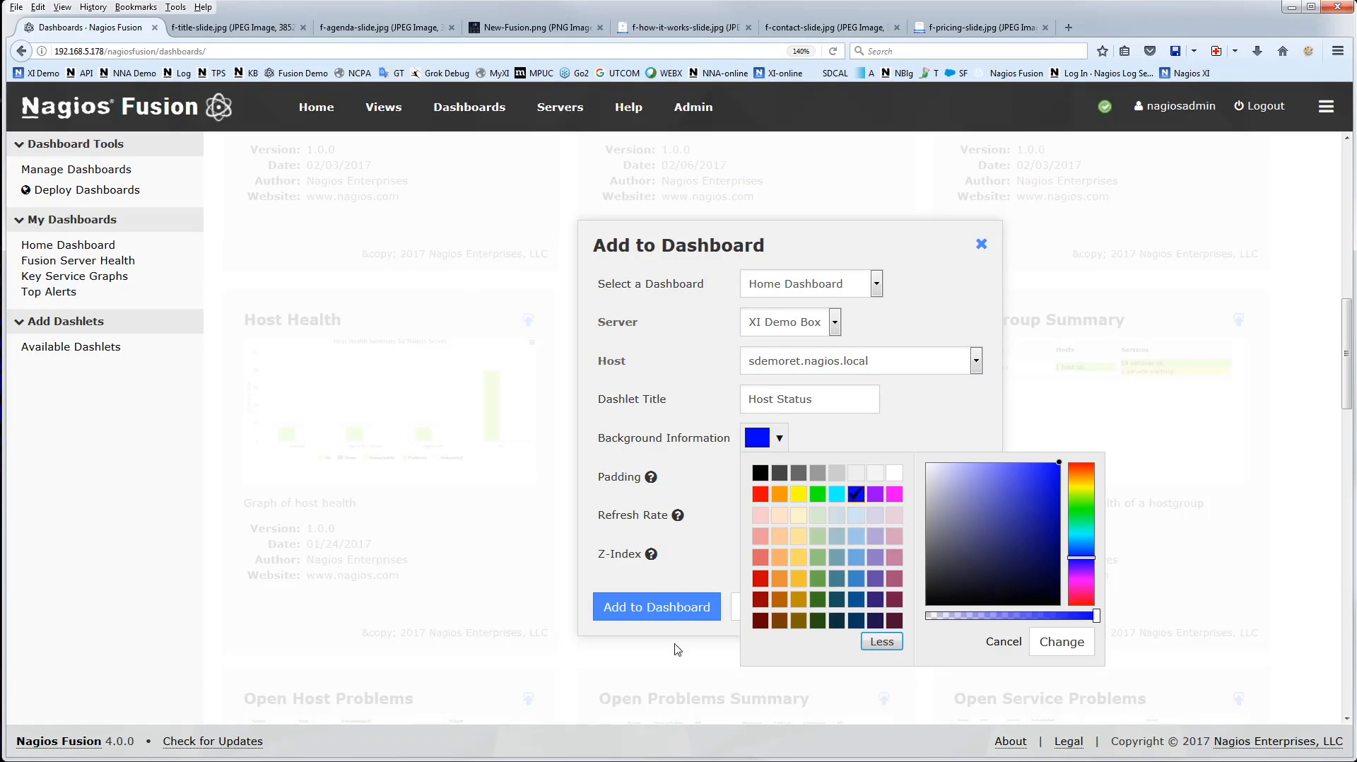
left_click(879, 642)
left_click(728, 541)
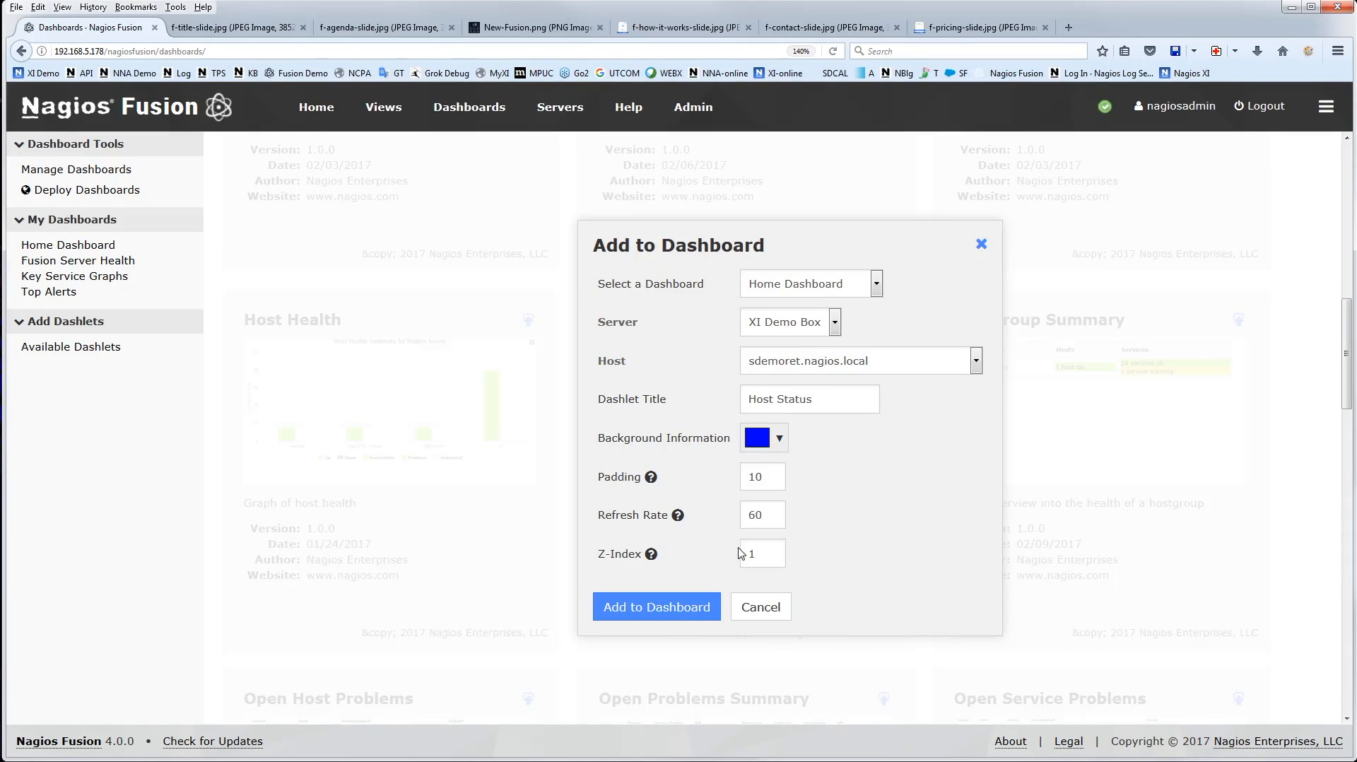
left_click(680, 612)
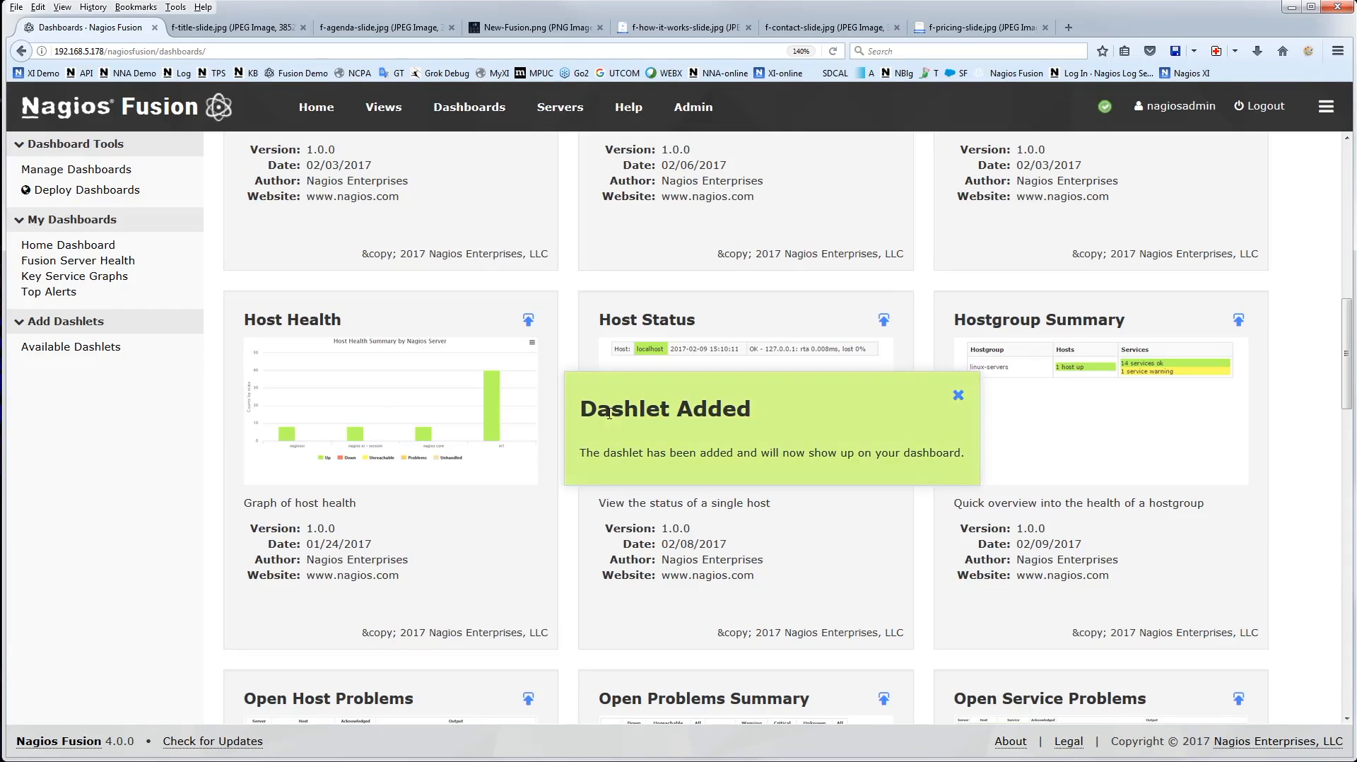
On the Home Dashboard, shorten the Host Status dashlet to fit its single row and move it below the Open Service Problems dashlet
left_click(85, 245)
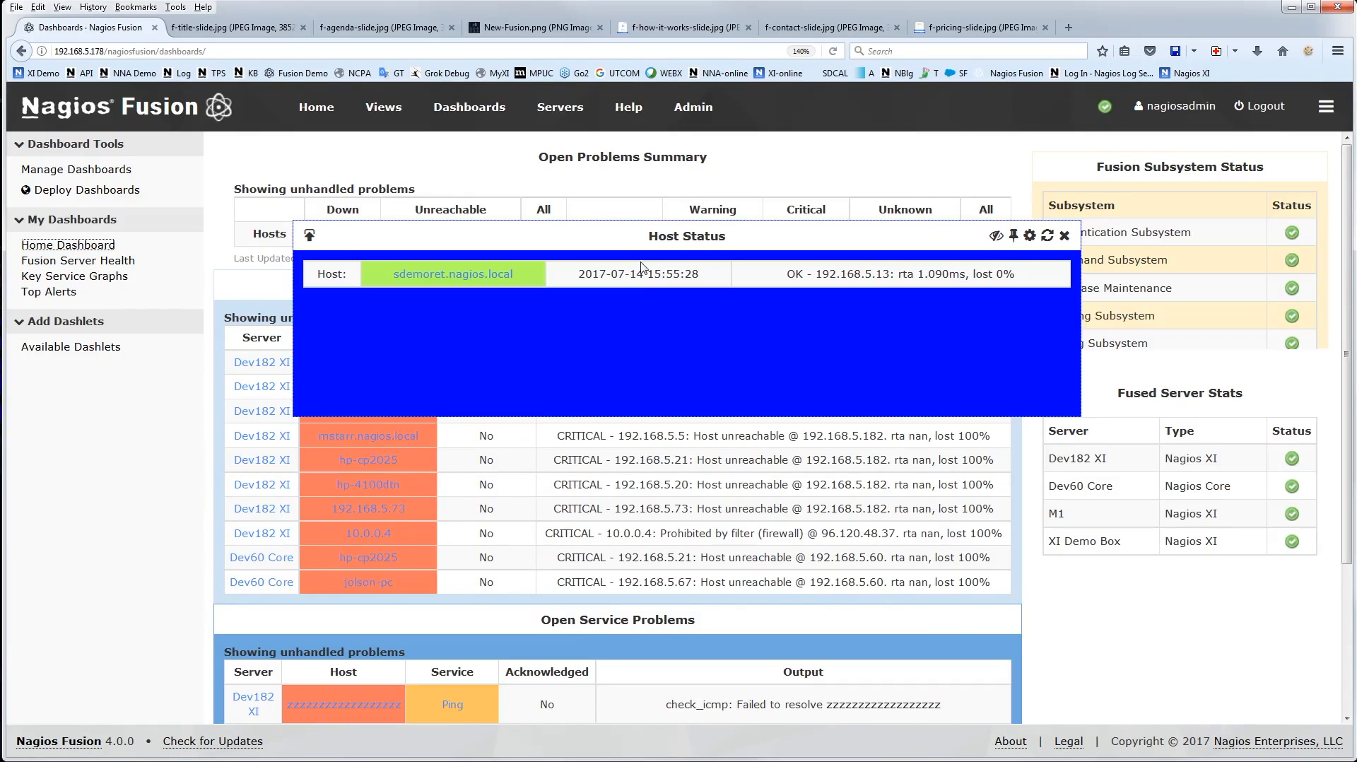
left_click_drag(849, 417, 833, 308)
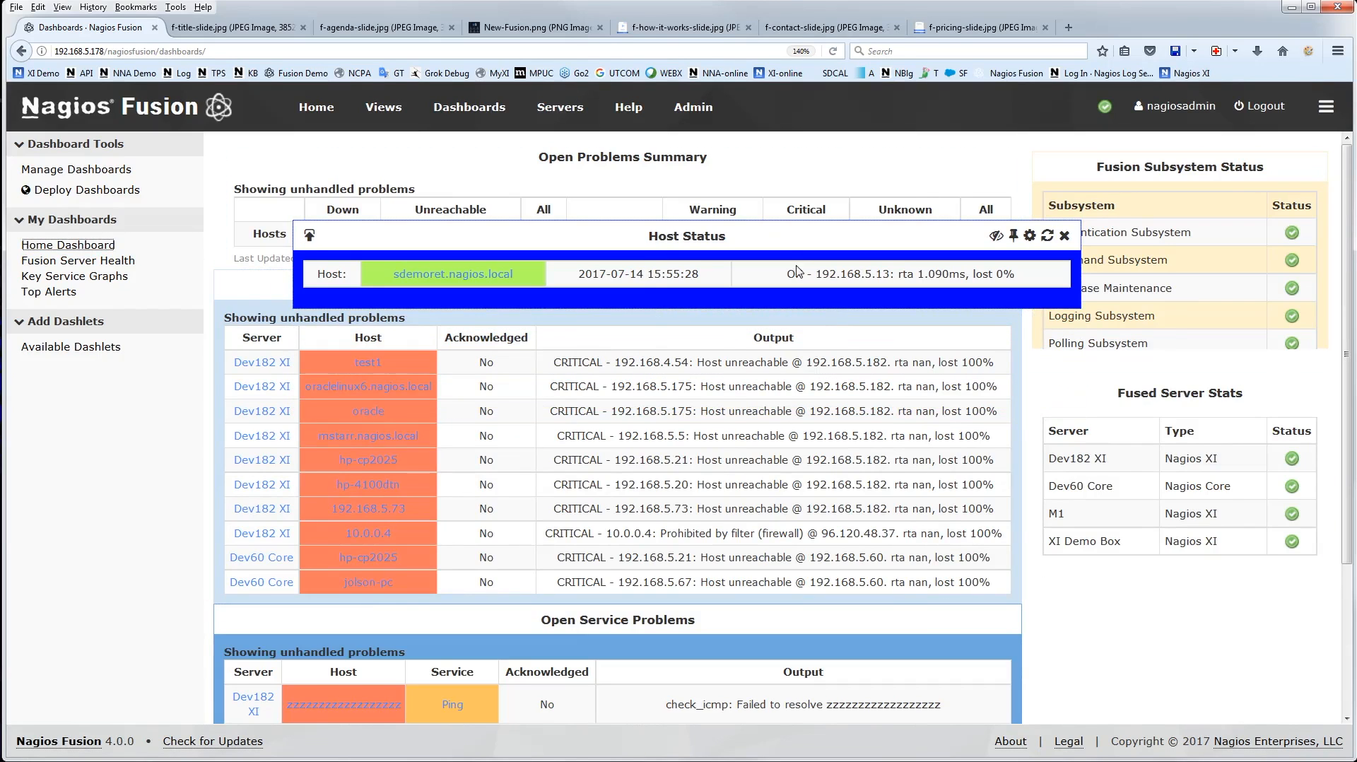
left_click_drag(766, 236, 691, 650)
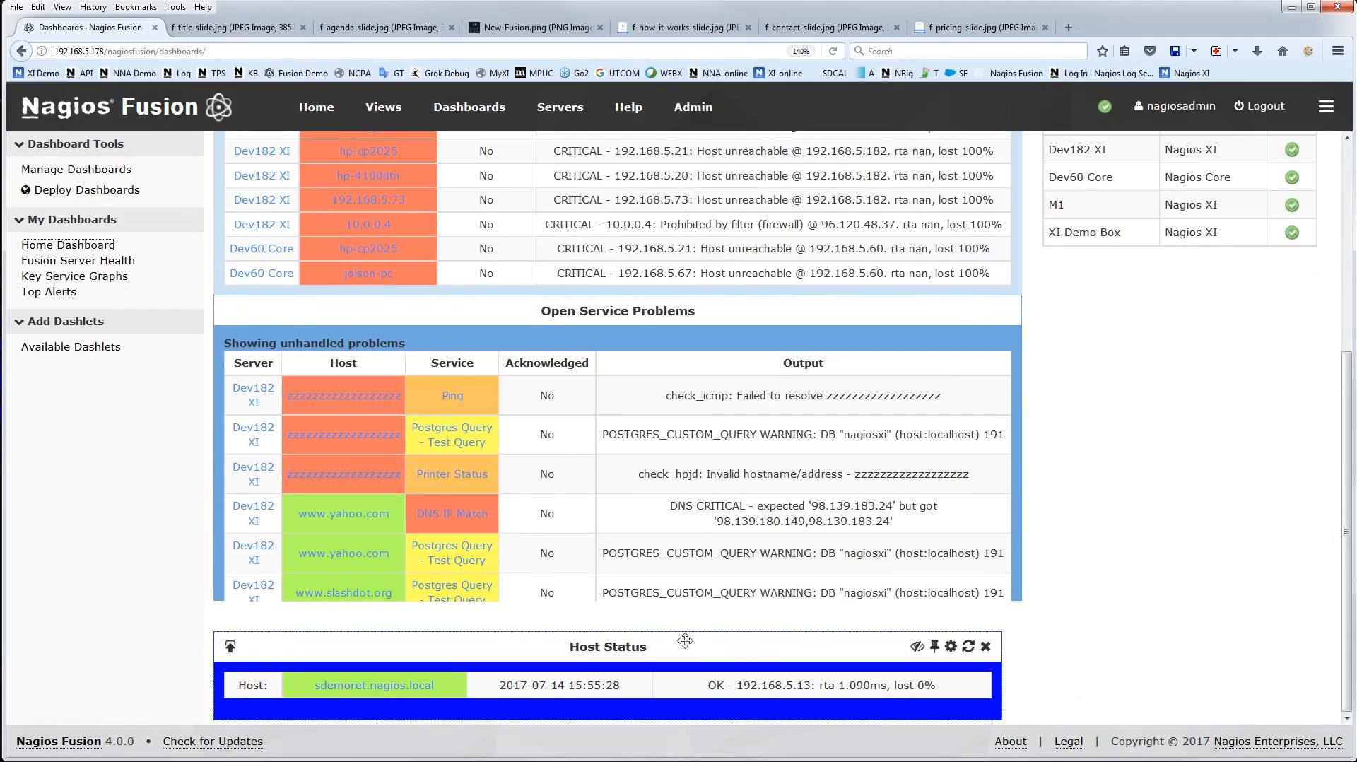
left_click_drag(591, 655, 600, 655)
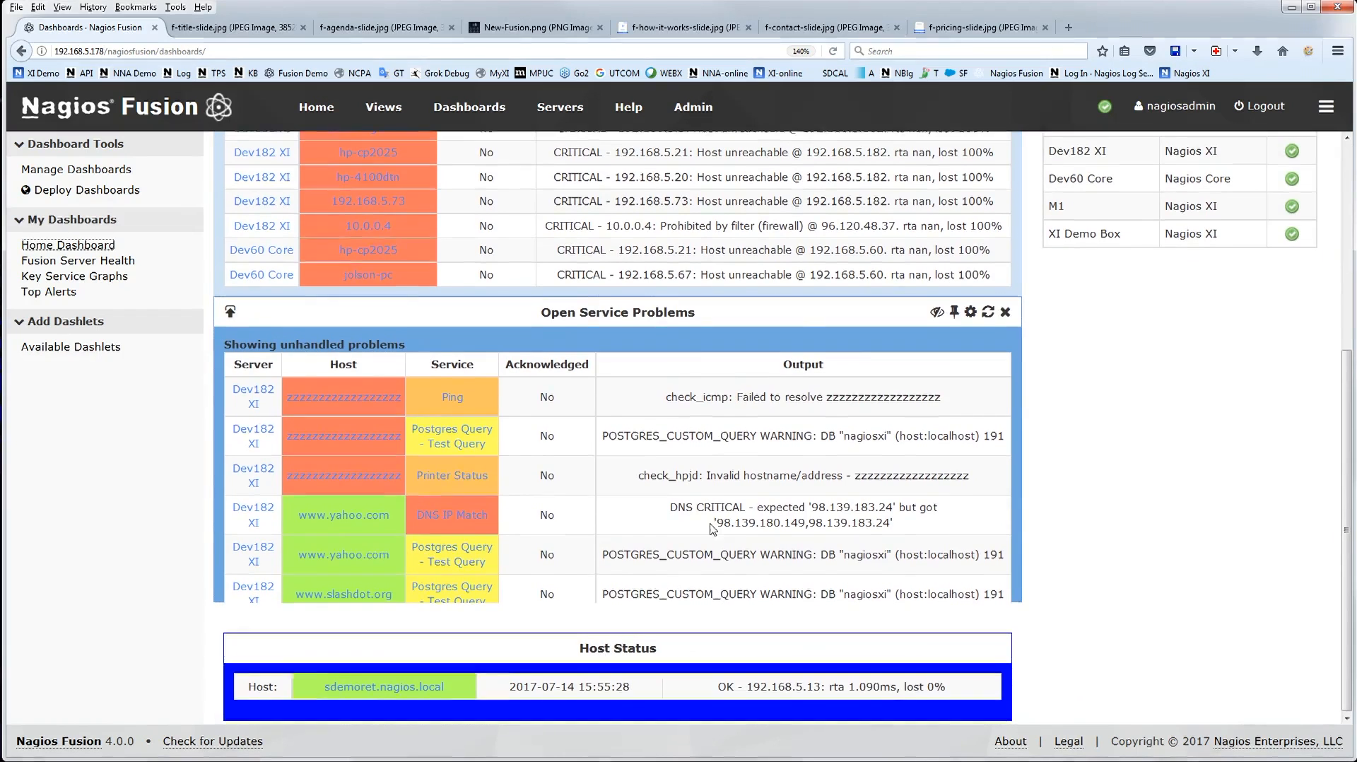
scroll(322, 332, "up", 3)
scroll(818, 469, "down", 3)
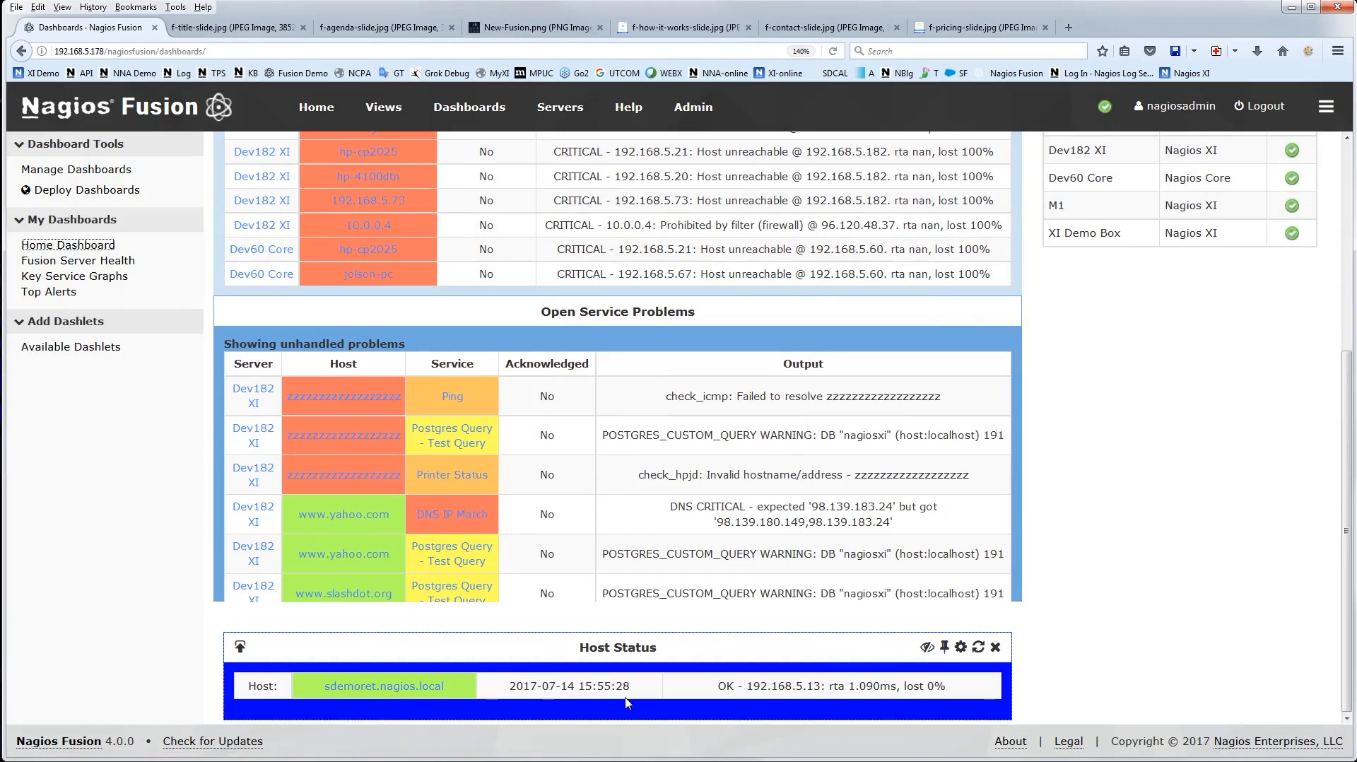
scroll(1109, 599, "up", 4)
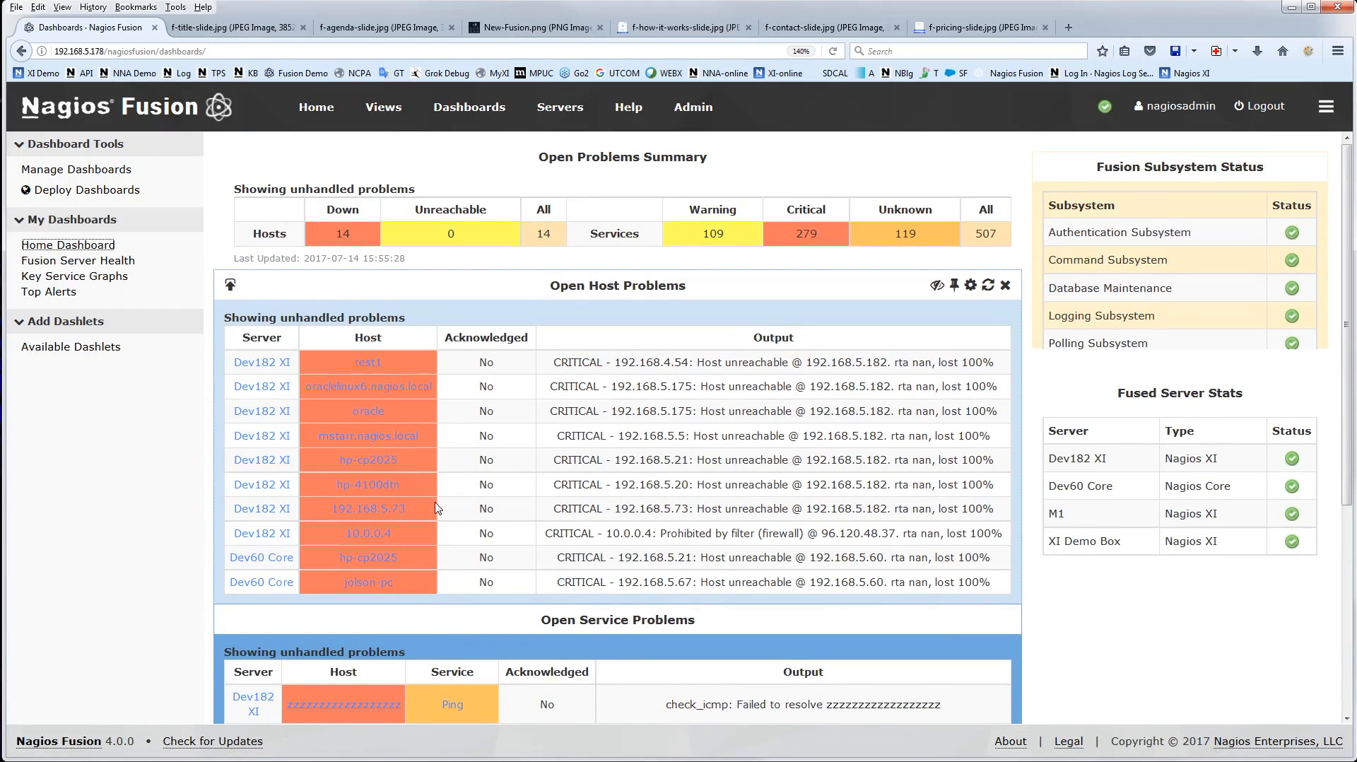
Return to the available dashlets and look through the host health, host status and open problems dashlets
left_click(84, 349)
scroll(866, 431, "down", 3)
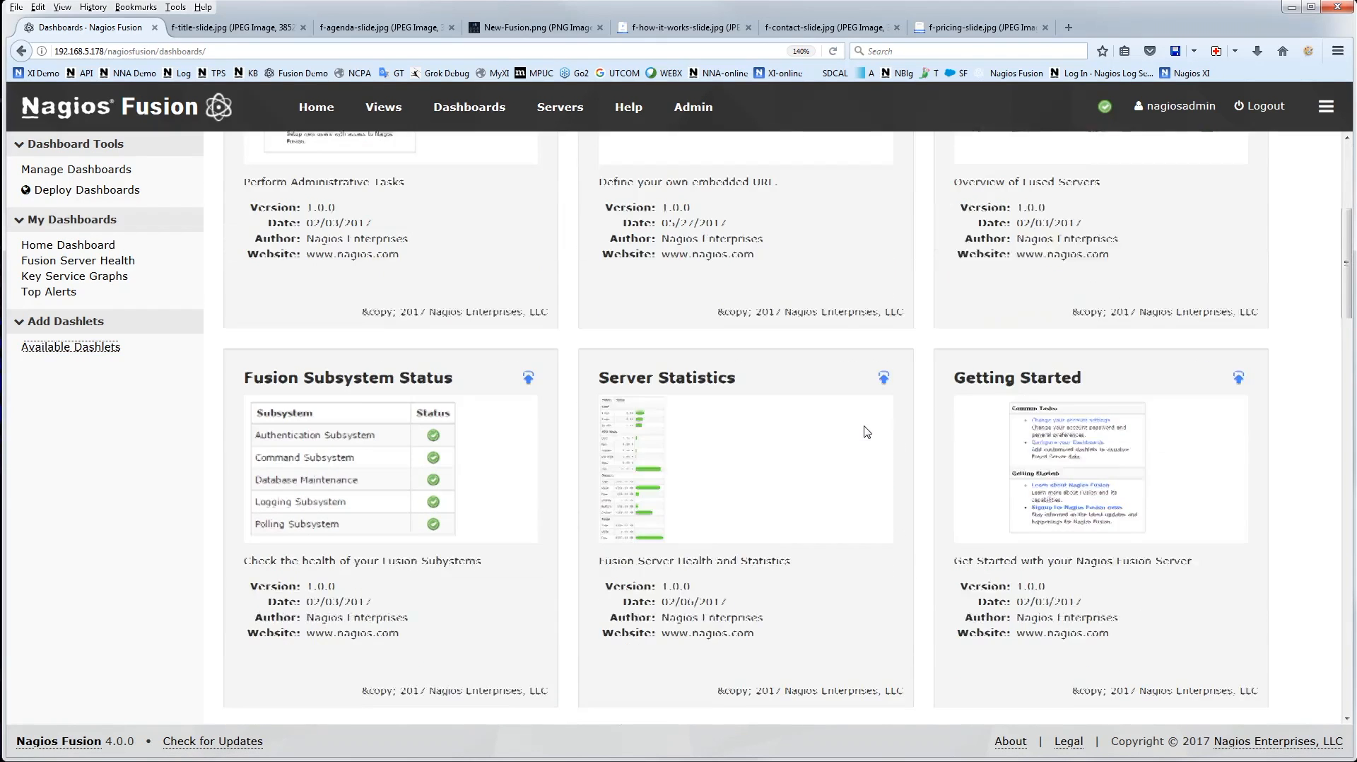
scroll(867, 431, "down", 4)
scroll(866, 431, "down", 4)
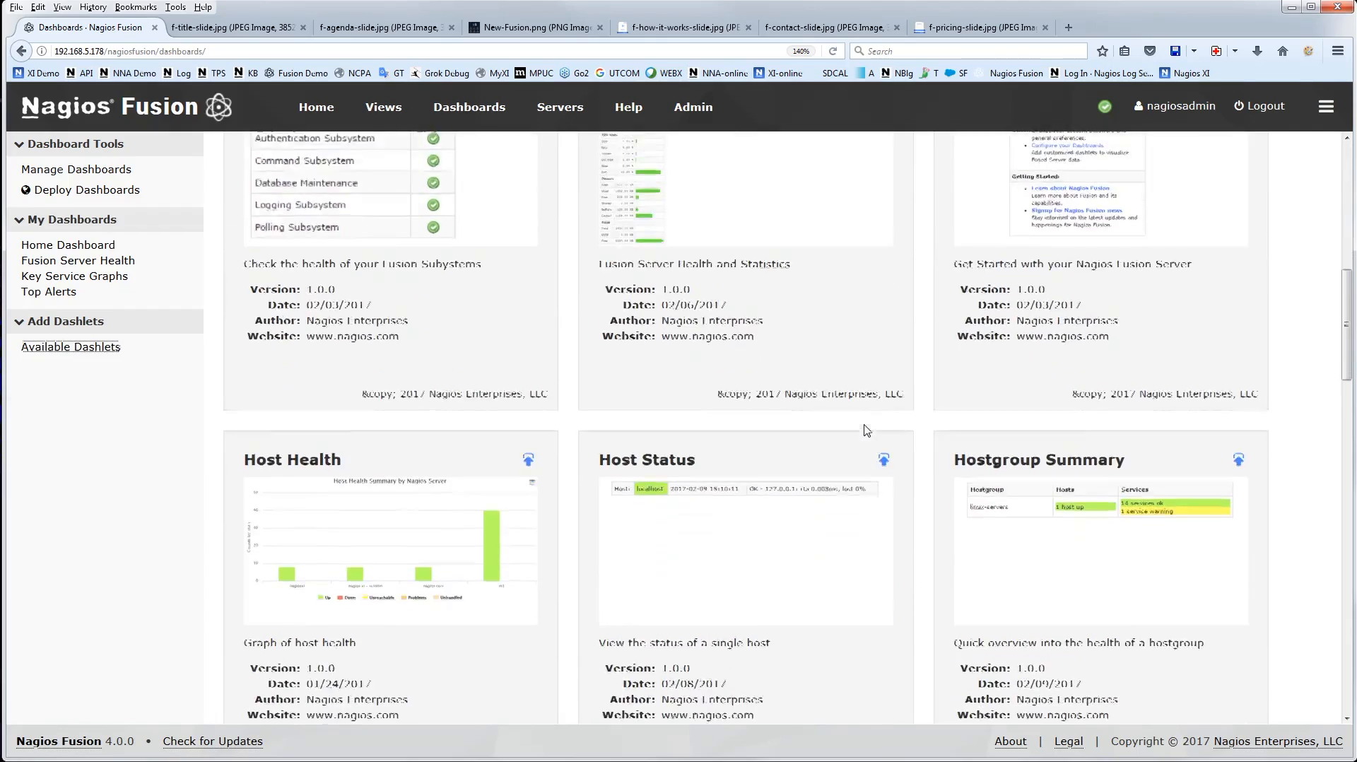
scroll(861, 429, "down", 3)
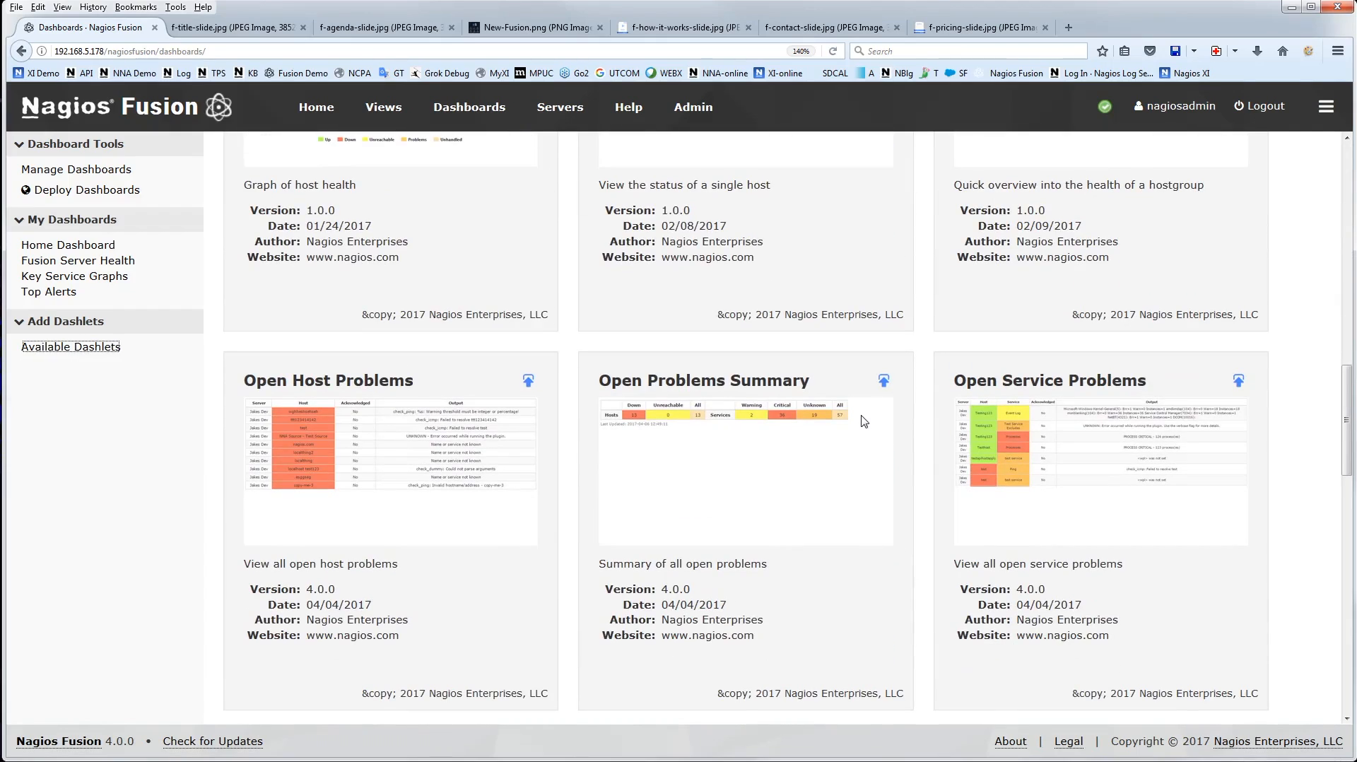
scroll(863, 421, "down", 2)
scroll(863, 421, "up", 2)
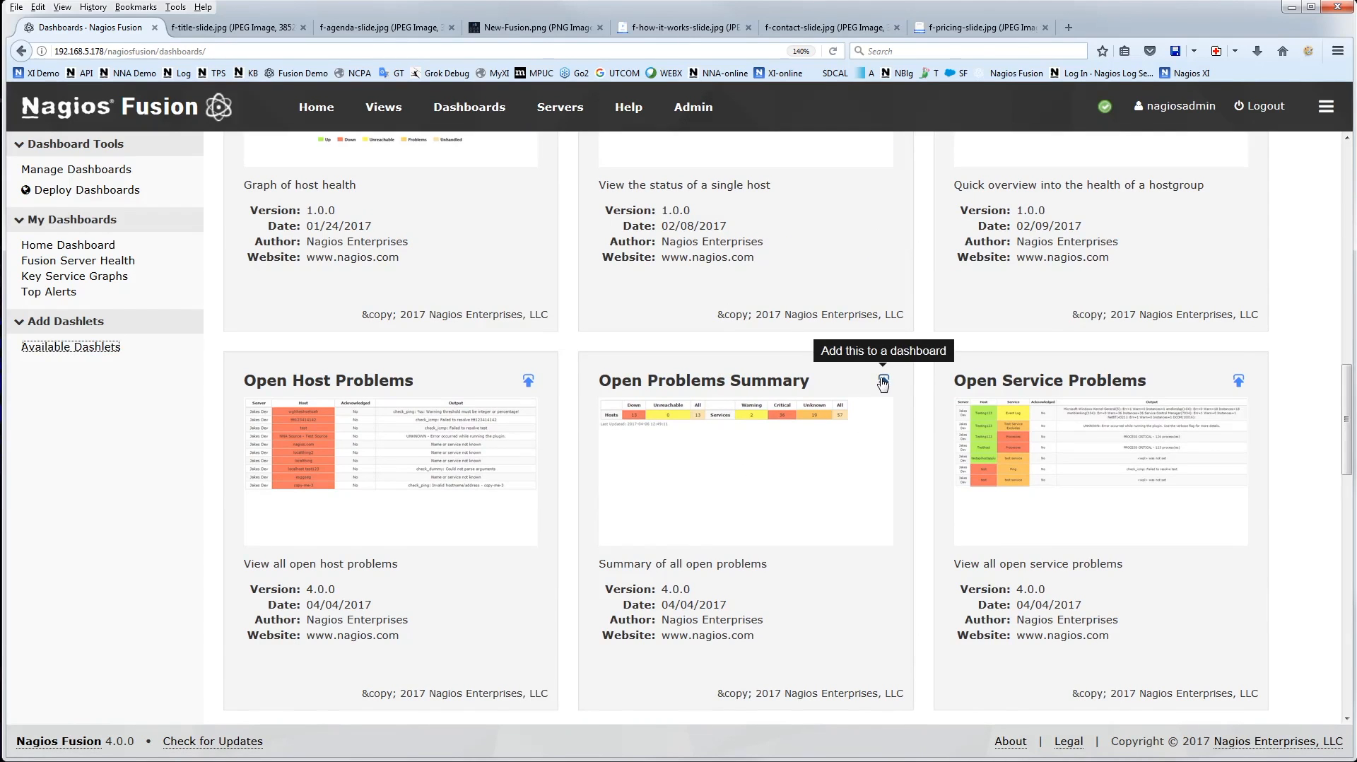
Add the Open Problems Summary dashlet to the SCREEN dashboard with a red background, covering all servers and unhandled problems
left_click(883, 382)
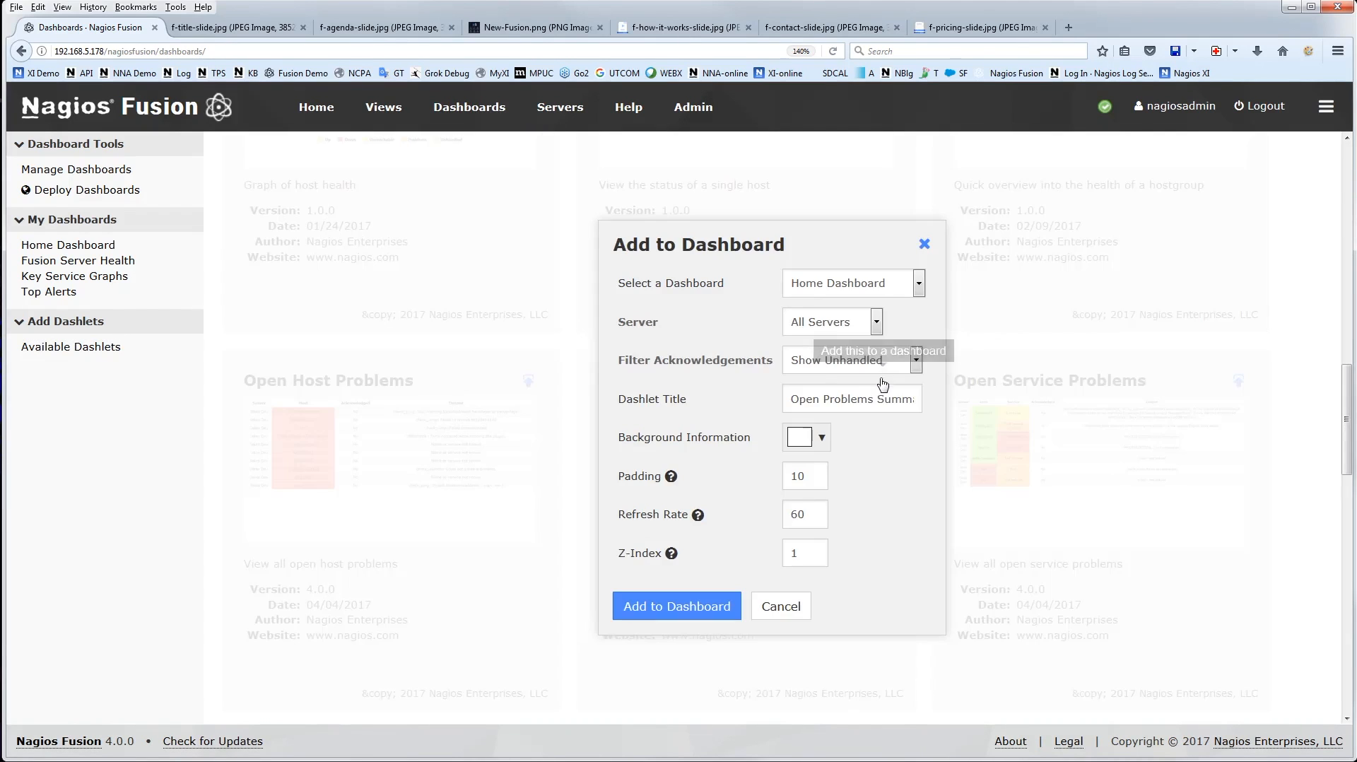
left_click(852, 291)
left_click(823, 378)
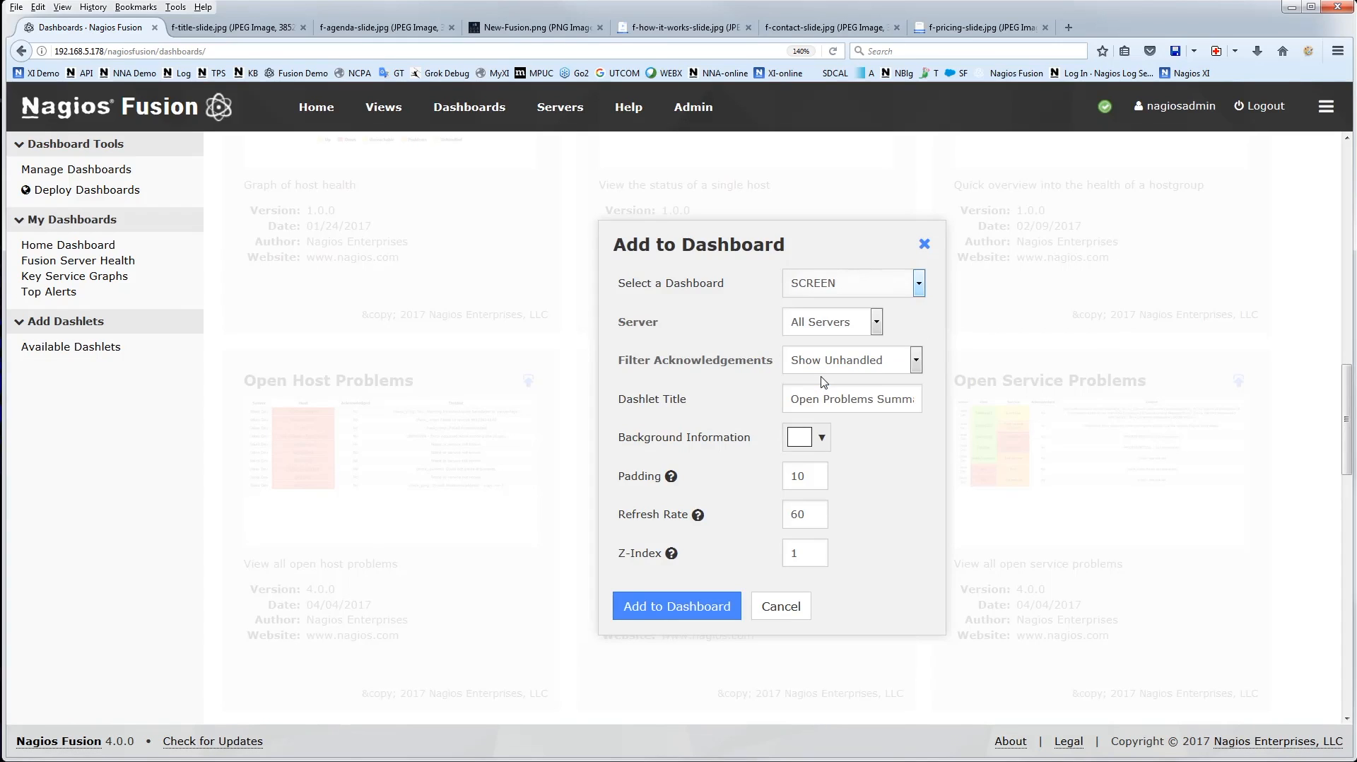
left_click(824, 441)
left_click(800, 493)
left_click(764, 502)
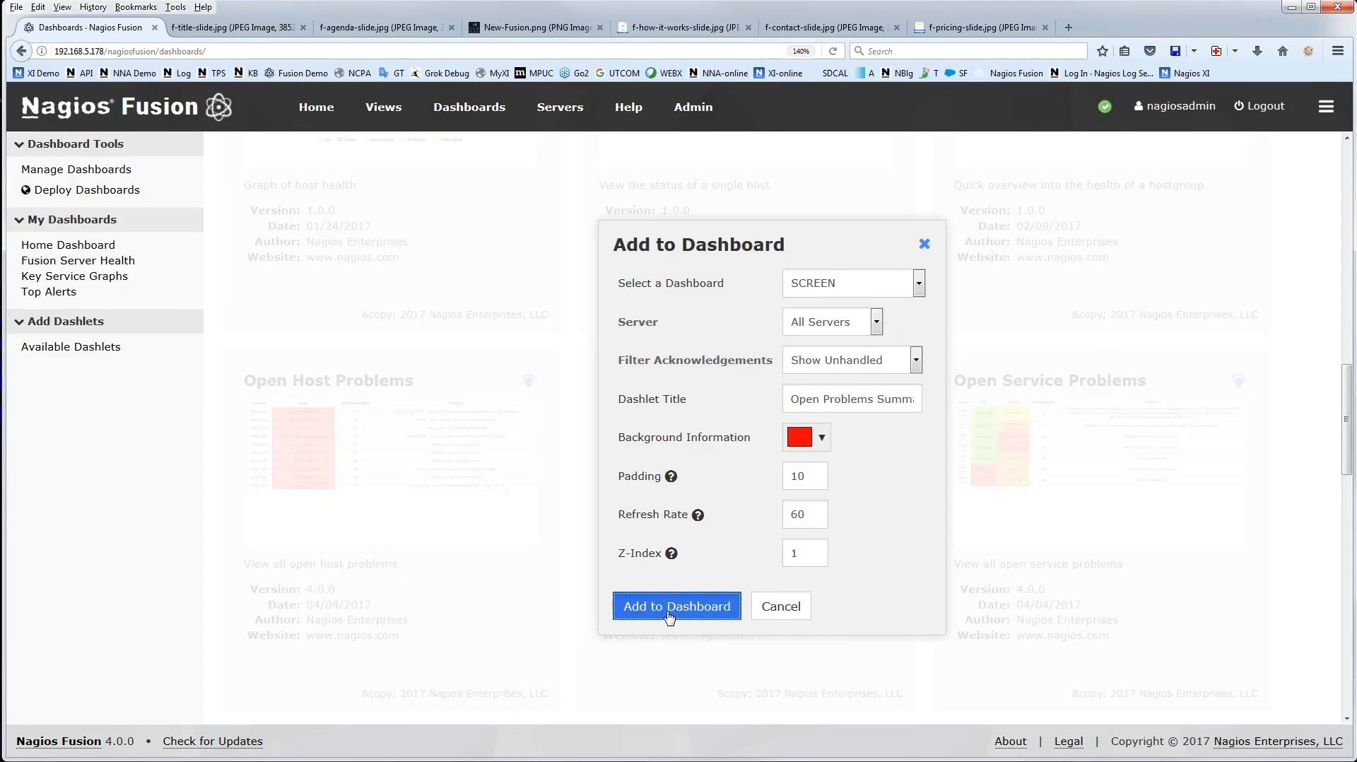
left_click(633, 613)
From the home page, move the red Open Problems Summary dashlet to the page's lower right corner and check it on the Servers page
scroll(766, 536, "up", 15)
left_click(316, 106)
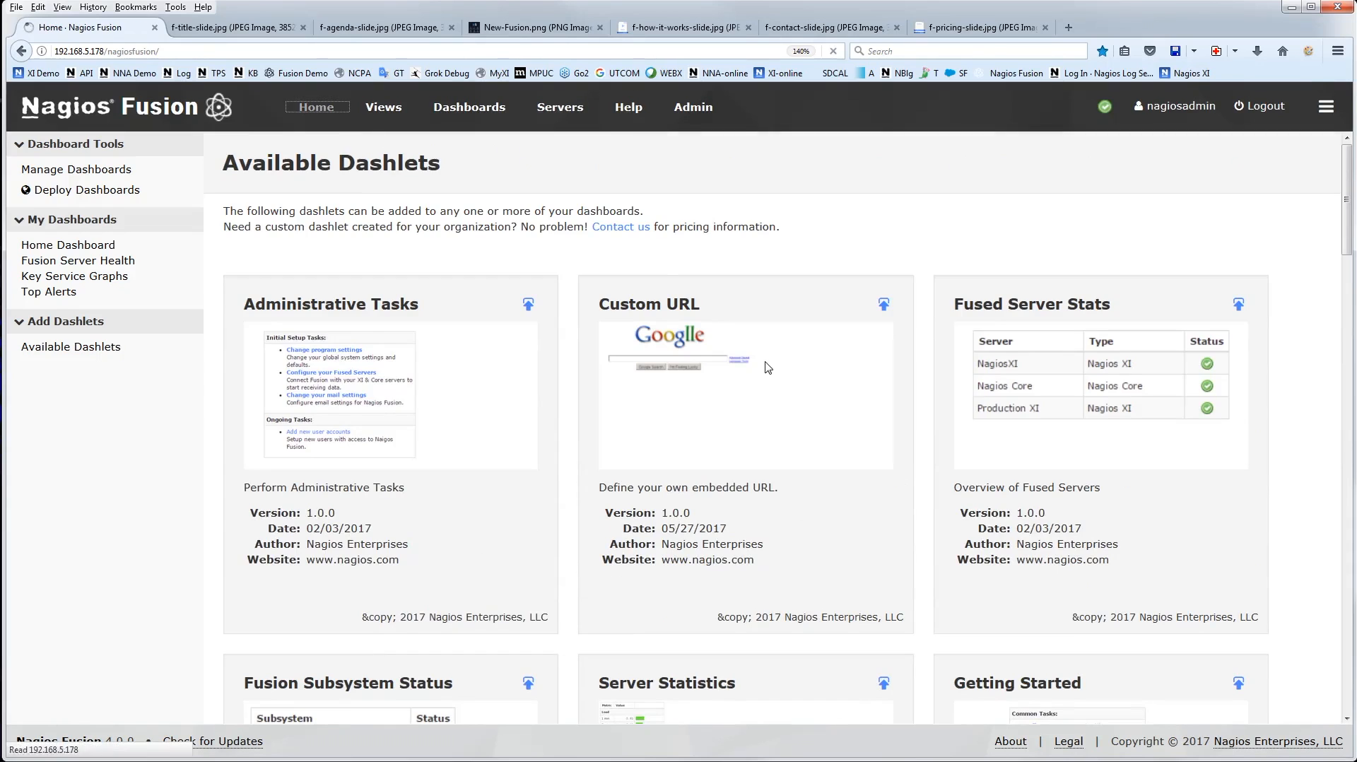
left_click_drag(406, 113, 1105, 624)
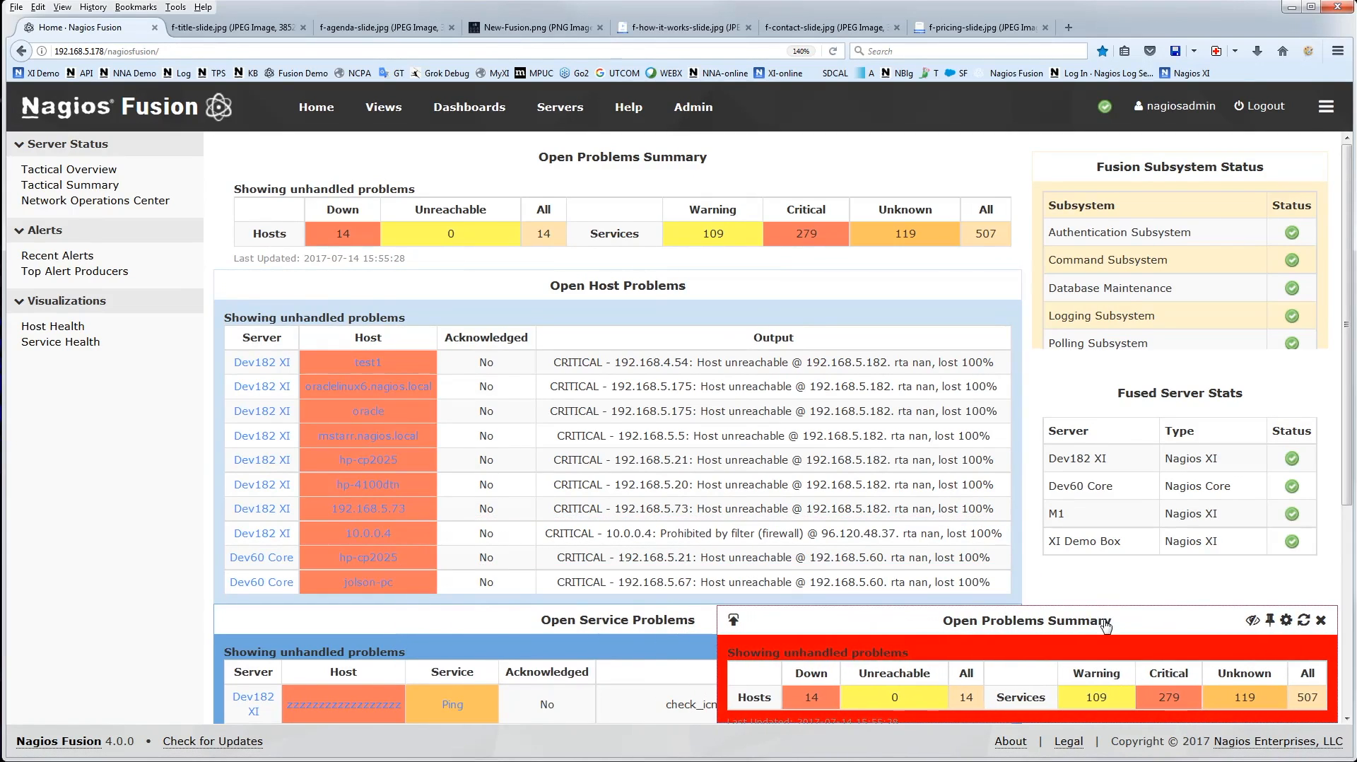
left_click(469, 109)
left_click(558, 107)
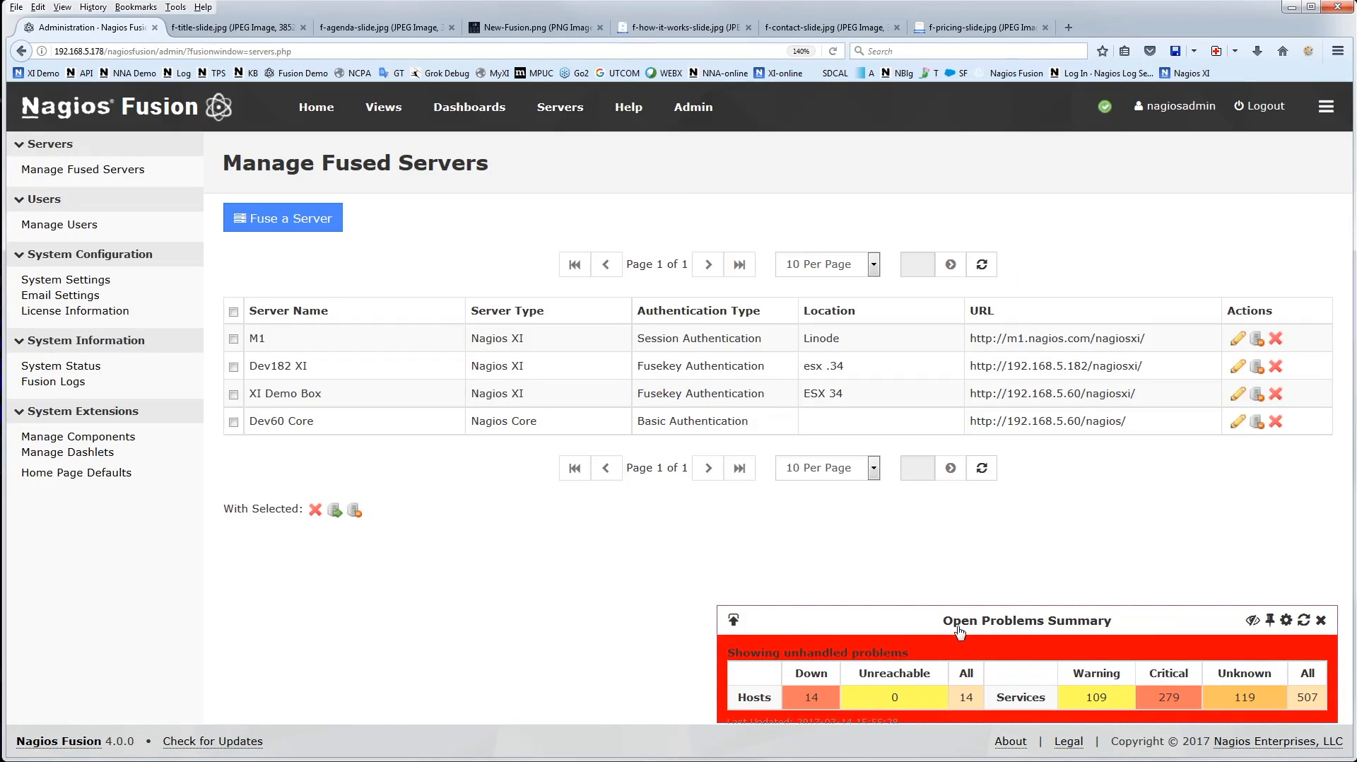
left_click_drag(958, 629, 968, 627)
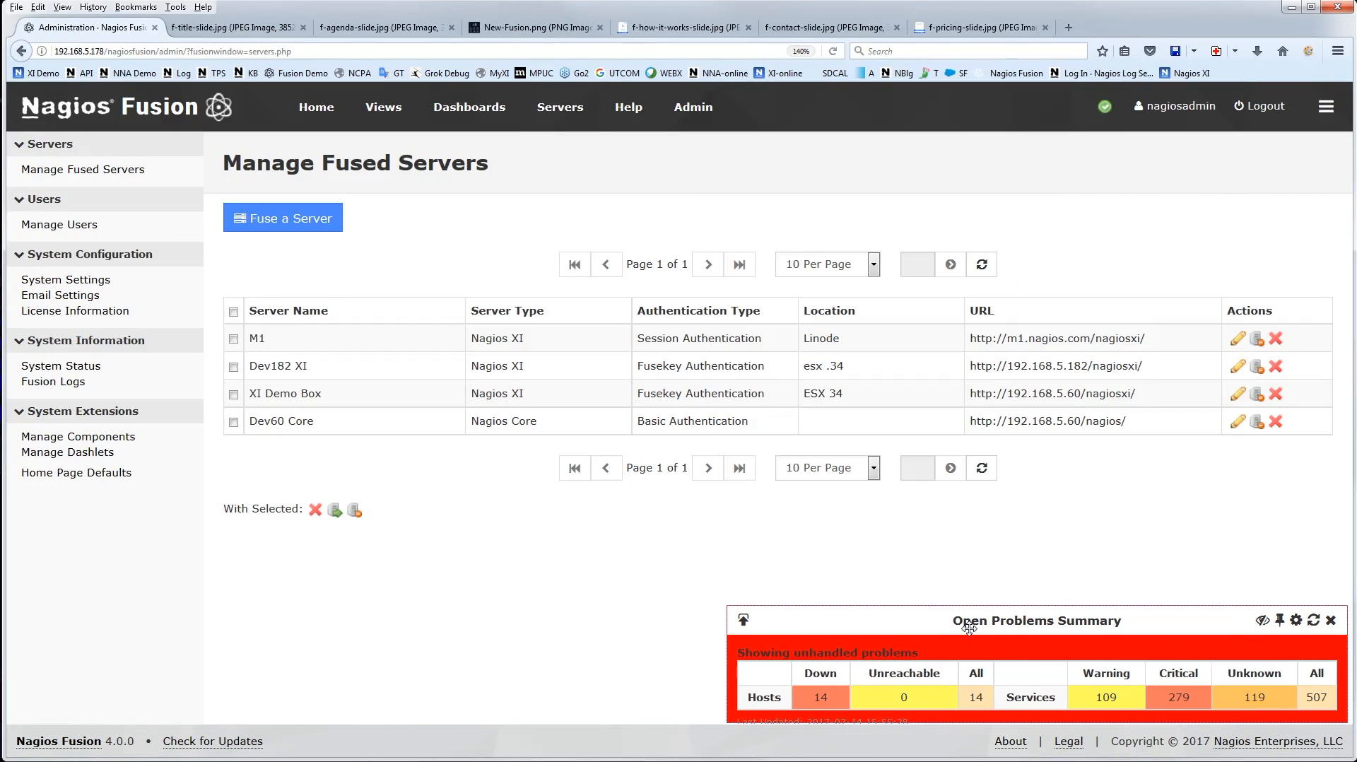
mouse_move(918, 621)
left_mouse_down()
mouse_move(667, 581)
mouse_move(328, 595)
mouse_move(200, 655)
mouse_move(365, 699)
mouse_move(368, 656)
mouse_move(308, 627)
mouse_move(548, 601)
mouse_move(852, 615)
mouse_move(919, 642)
mouse_move(915, 621)
left_mouse_up()
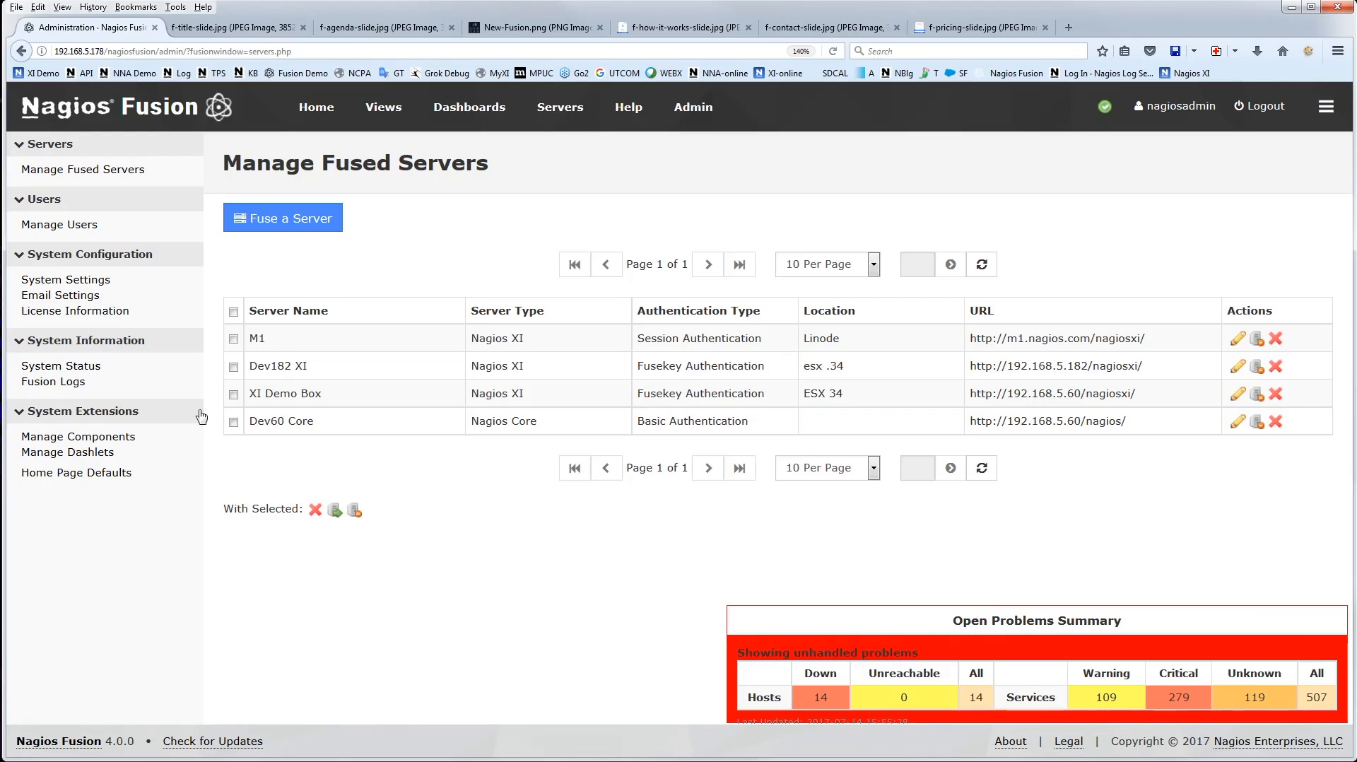
Remove the red Open Problems Summary dashlet from the screen and return to the dashboards page
mouse_move(1284, 641)
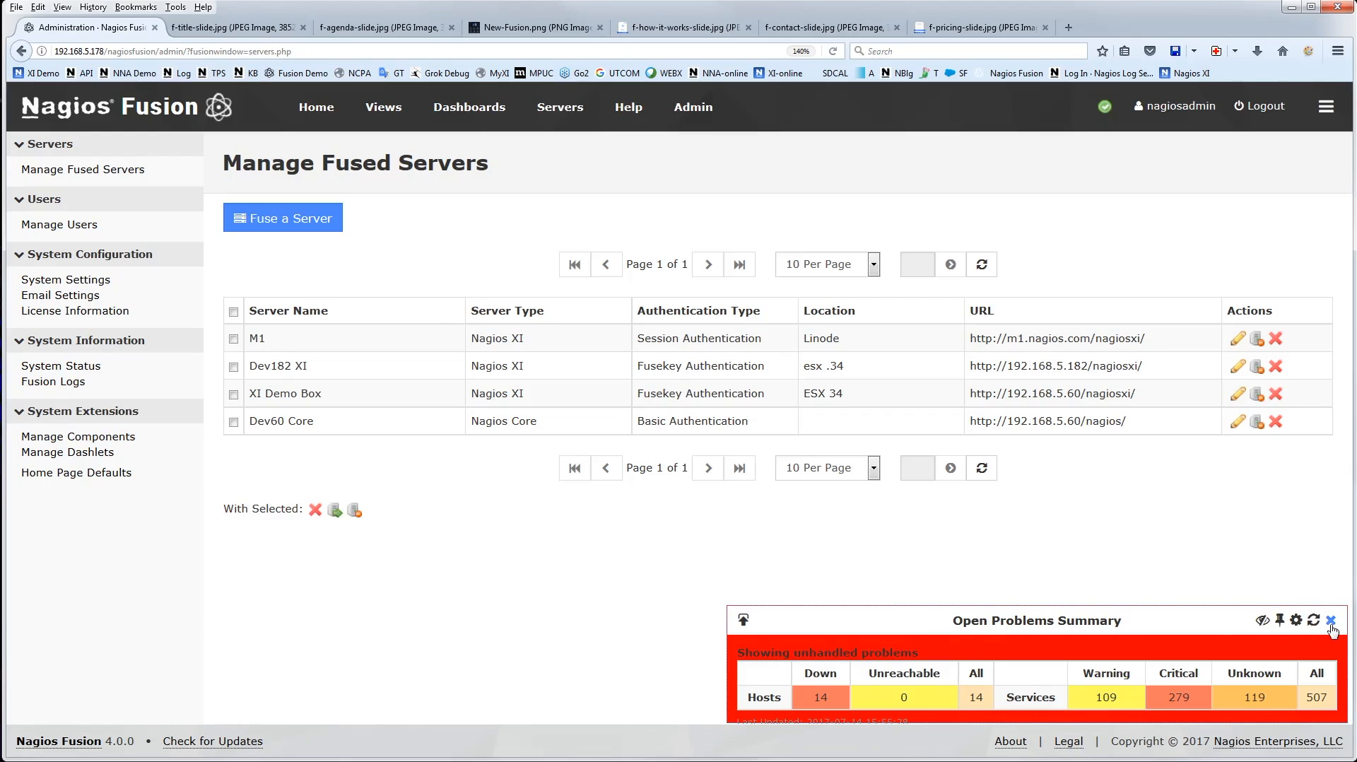
left_click(1331, 622)
left_click(463, 113)
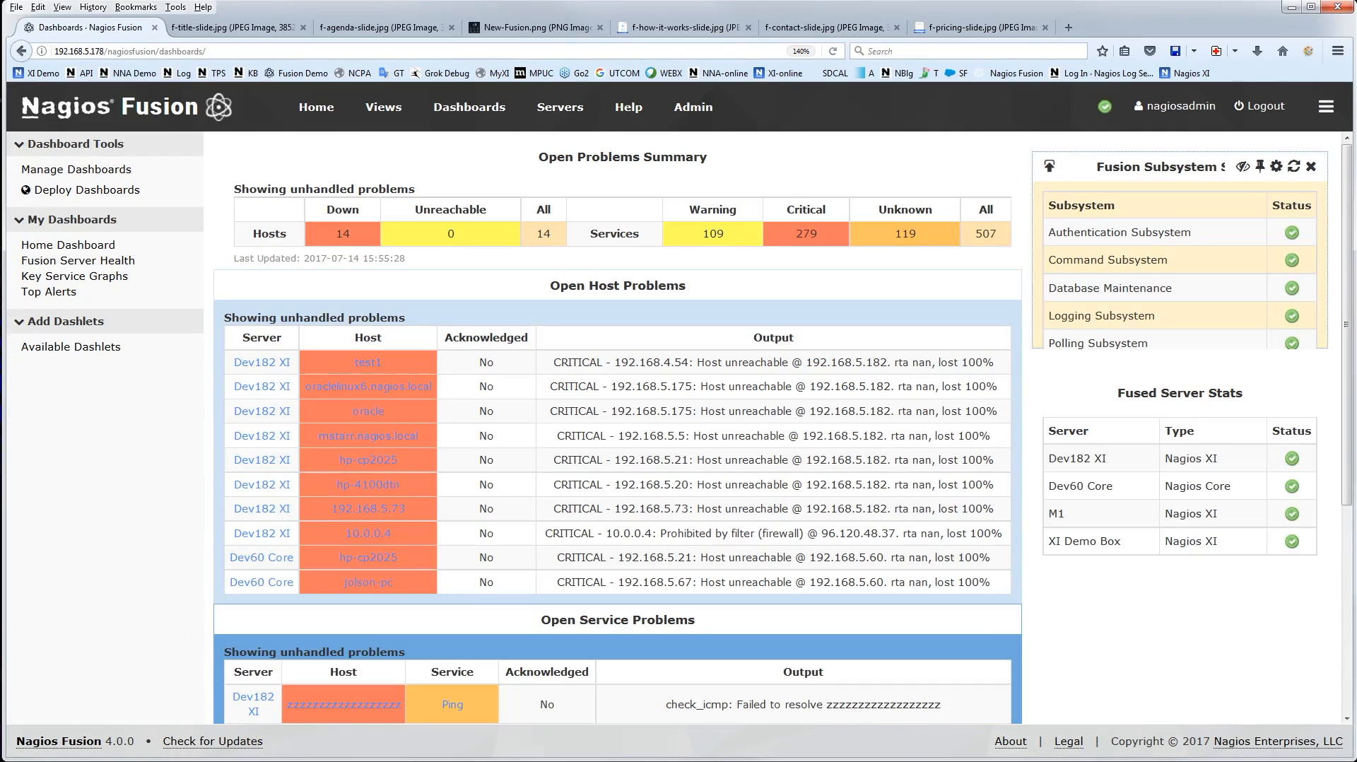
Show the rotating views and lengthen the view rotation interval to about 57 seconds
mouse_move(1324, 108)
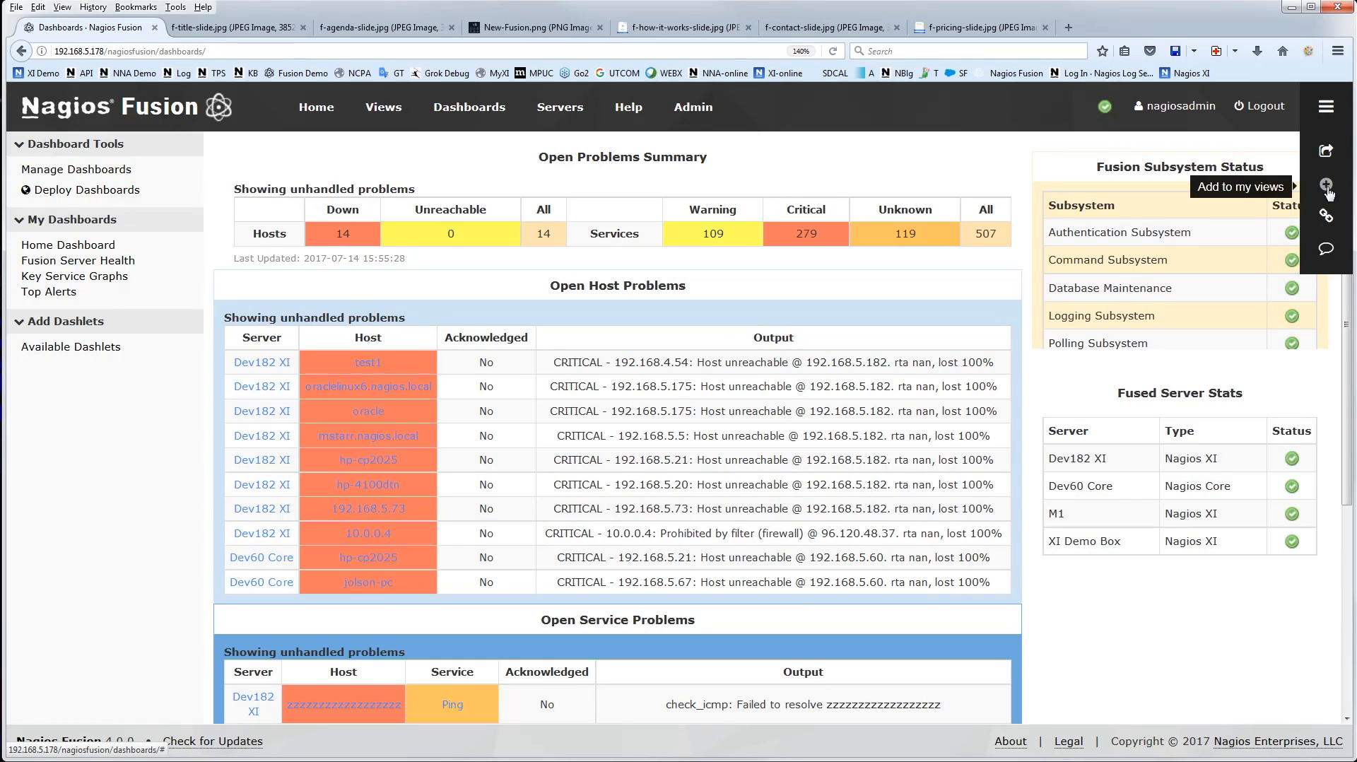
left_click(383, 106)
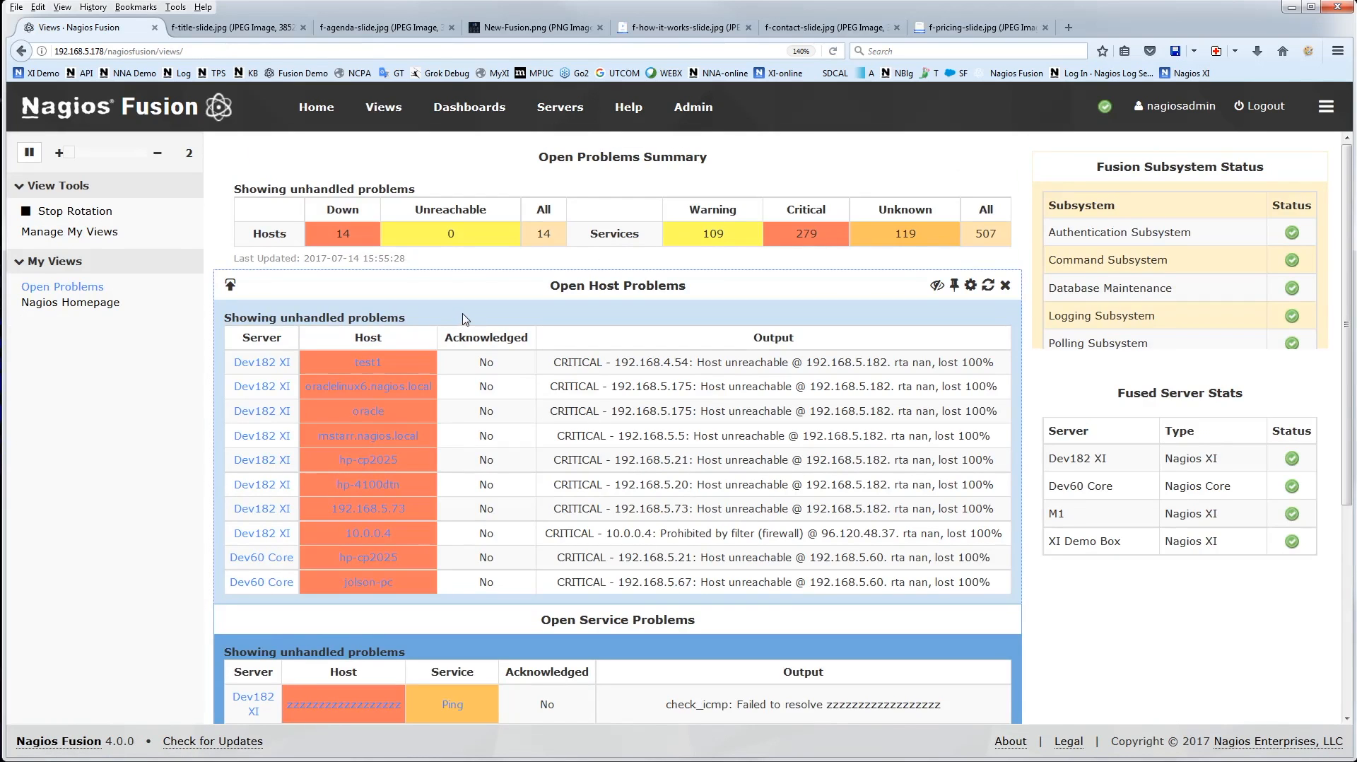
left_click(1326, 106)
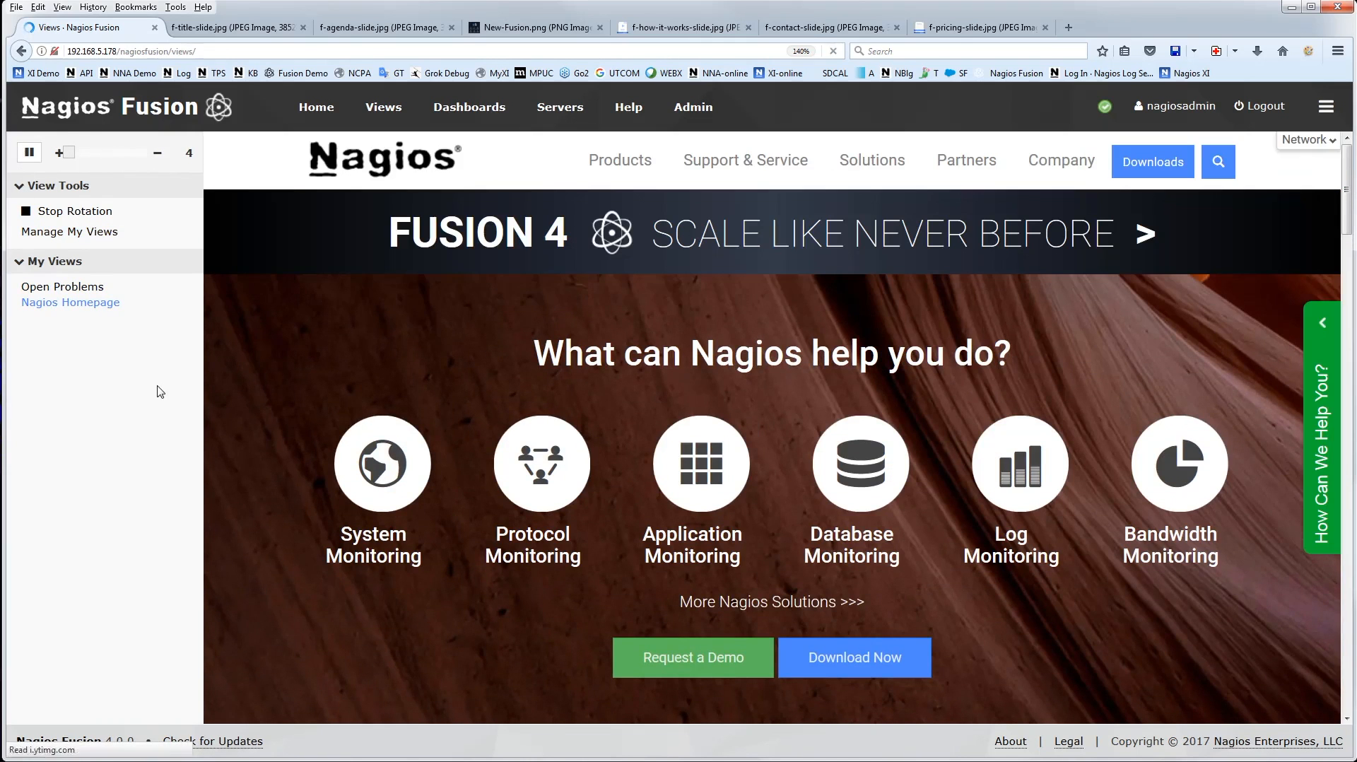
left_click_drag(68, 152, 207, 164)
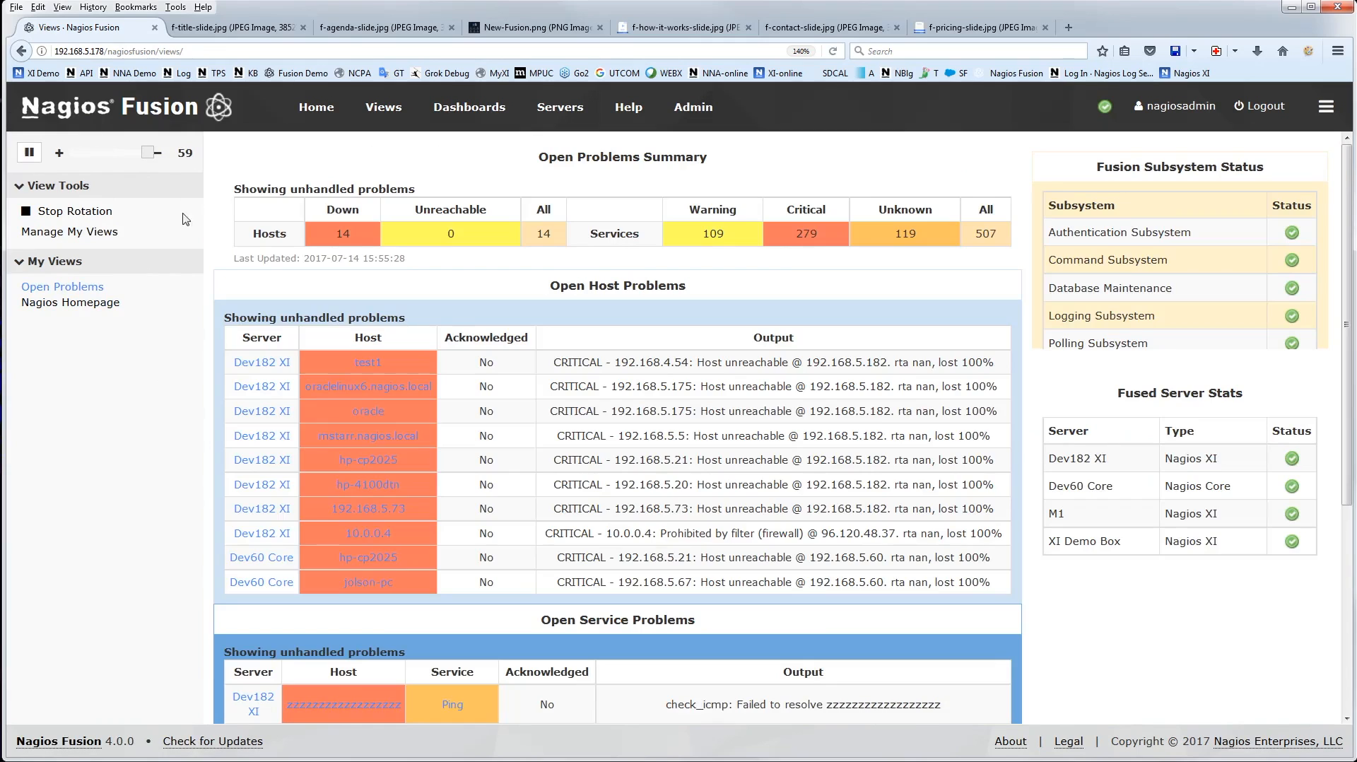
Look over the view management page and its options for adding views, then display the Open Problems view
left_click(69, 237)
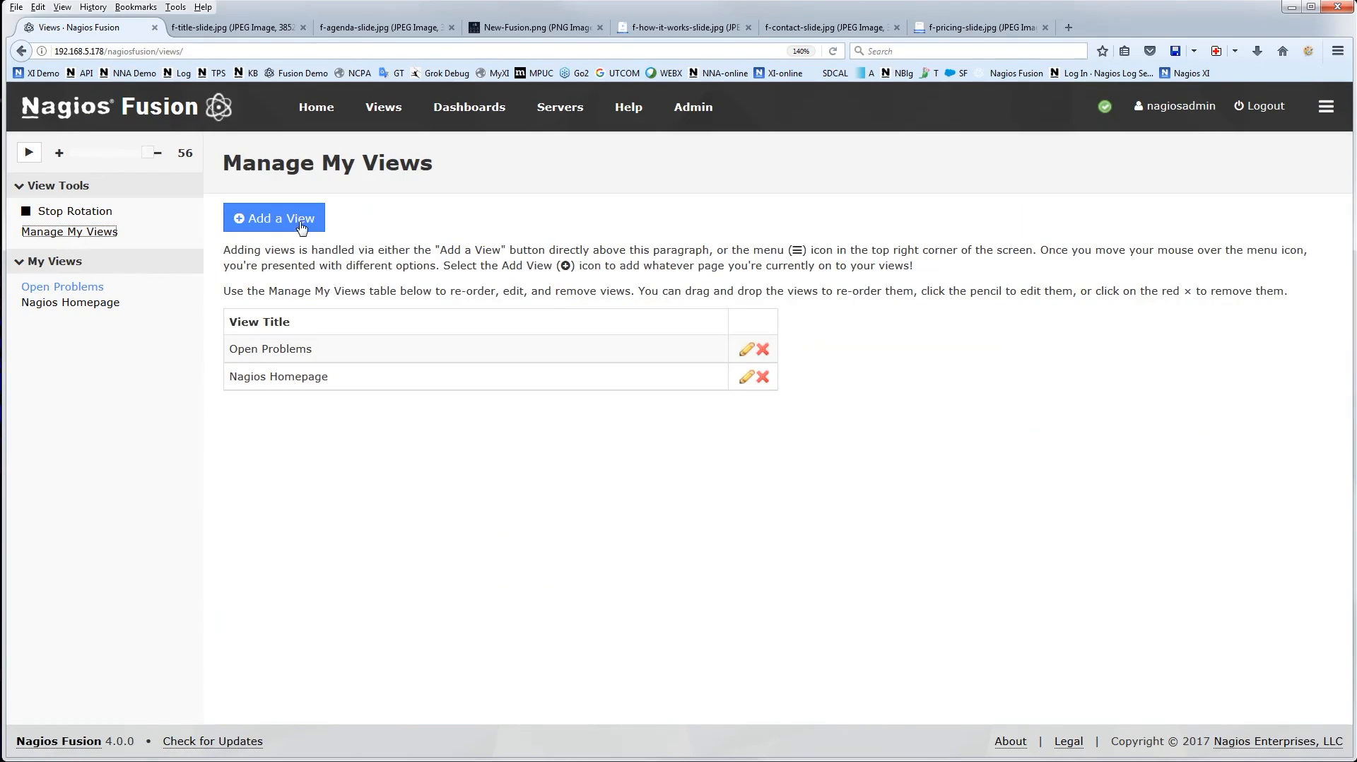
mouse_move(1331, 106)
left_click(64, 287)
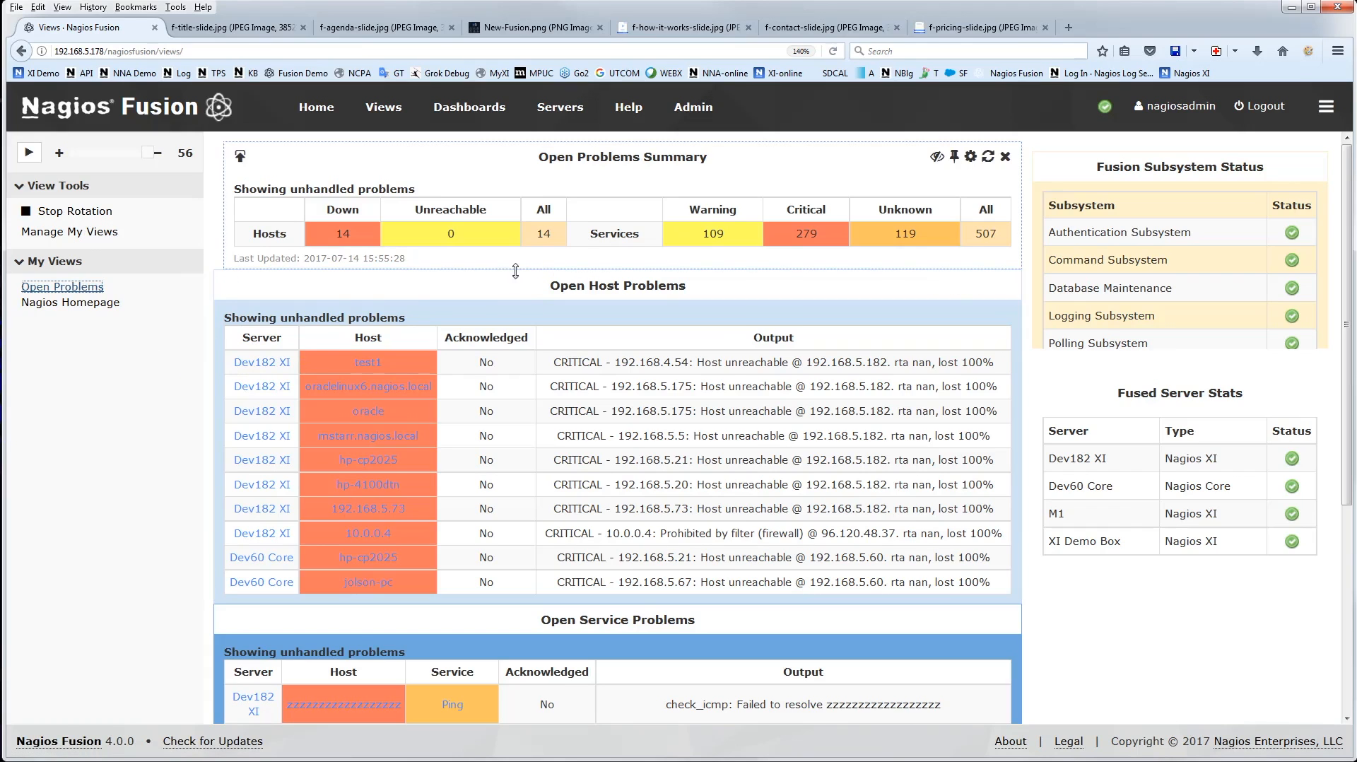
Look at the list of available servers and open the fused server management page in the administration area
mouse_move(555, 114)
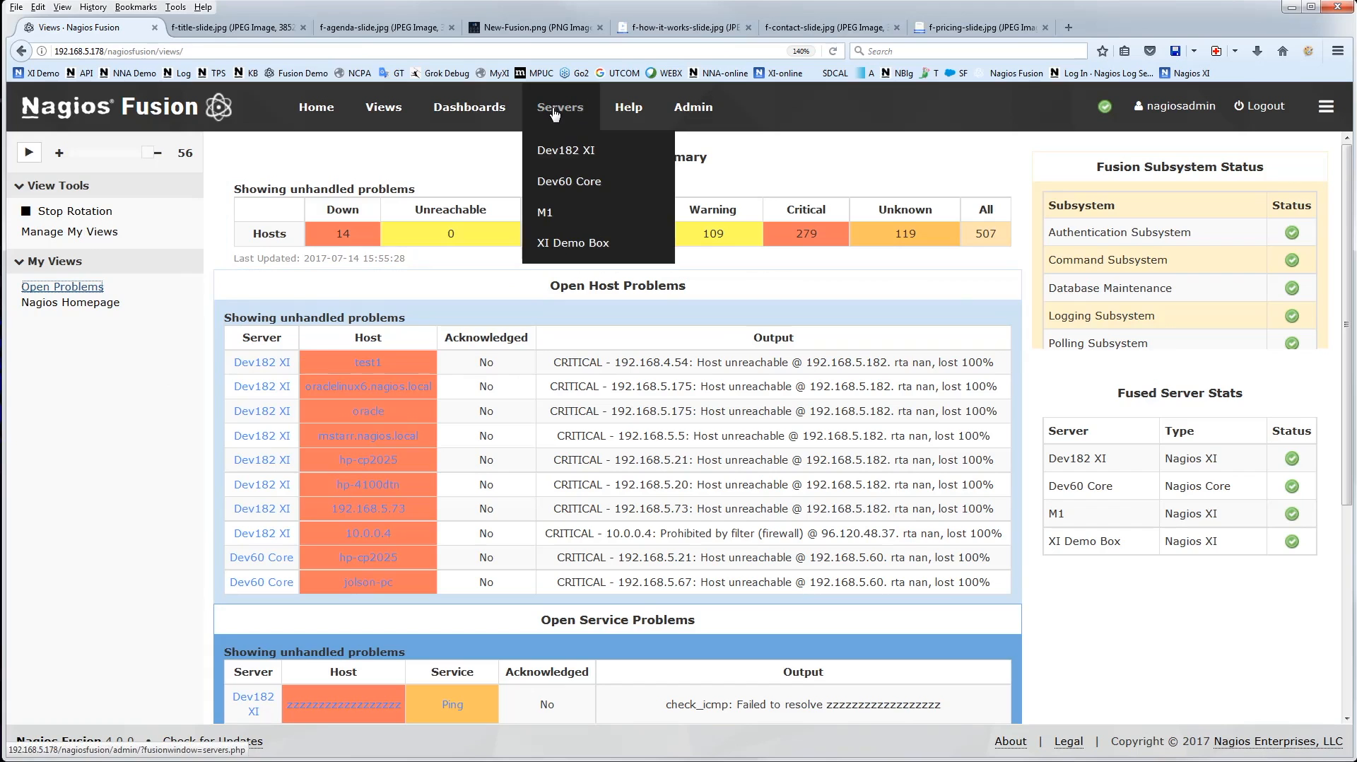
left_click(684, 110)
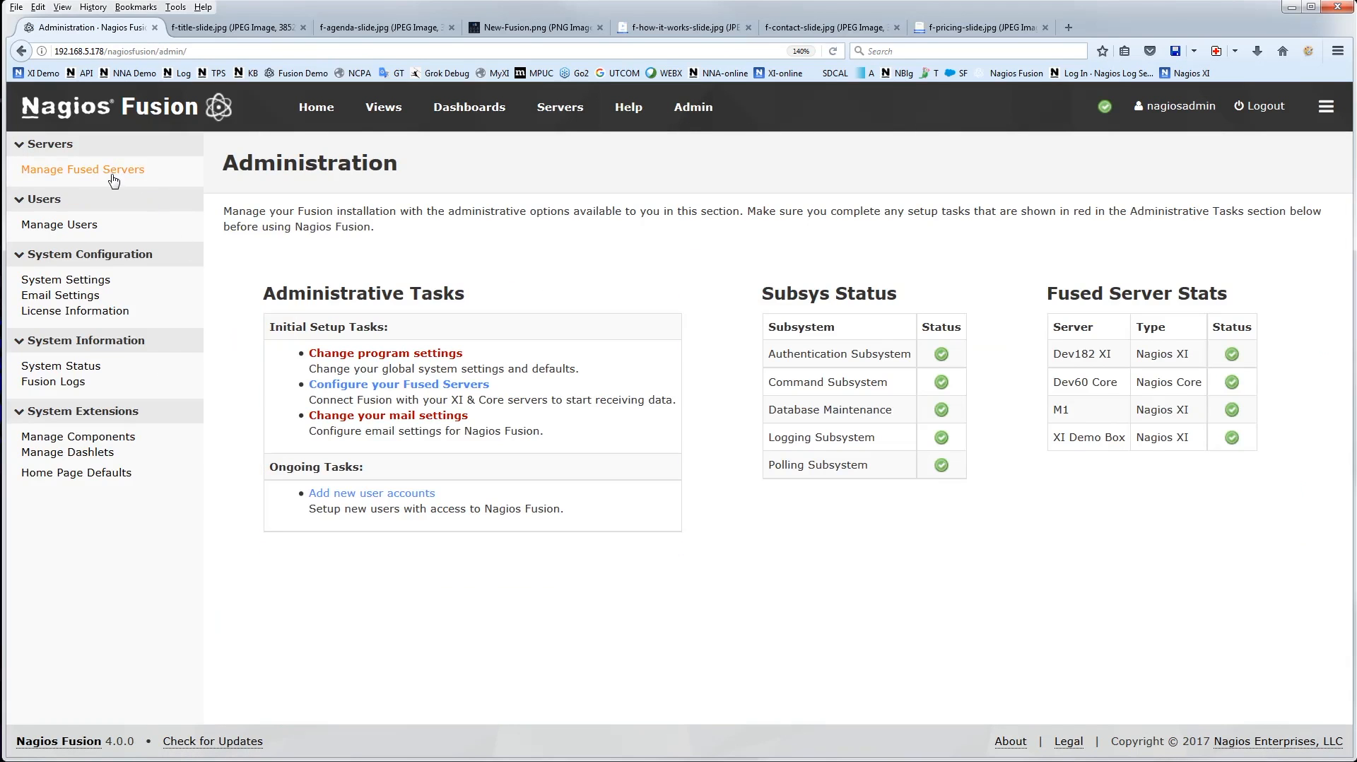
left_click(113, 172)
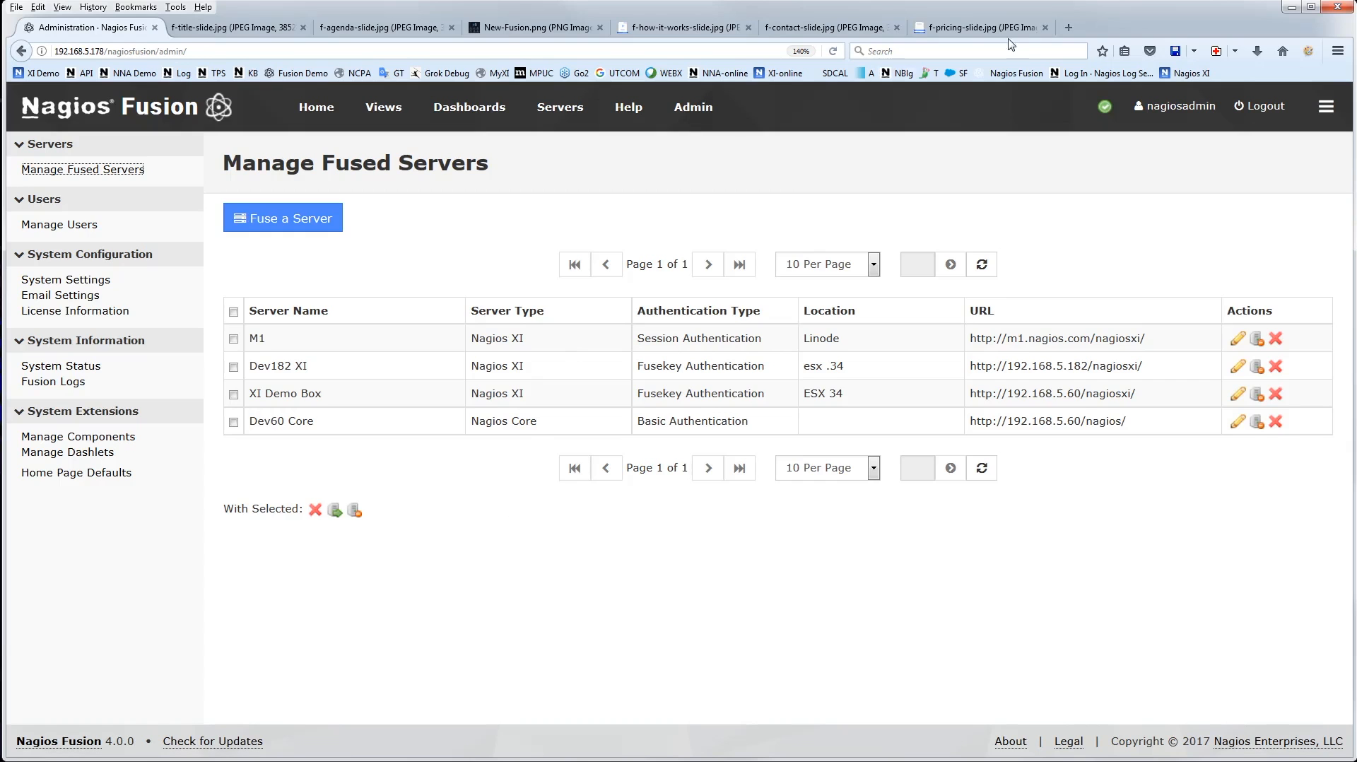
Load the Nagios XI demo server in a new browser tab and return to Fusion's fused server list
left_click(1069, 28)
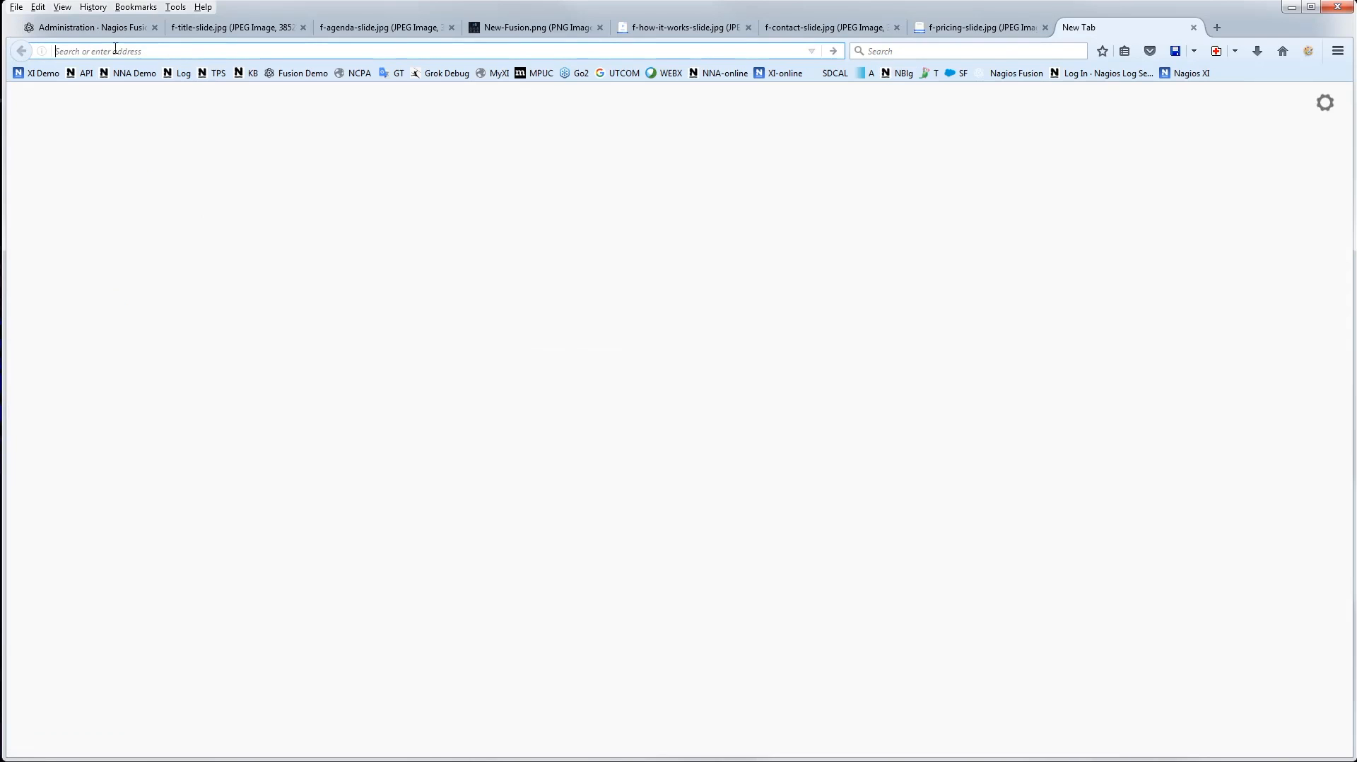
left_click(35, 75)
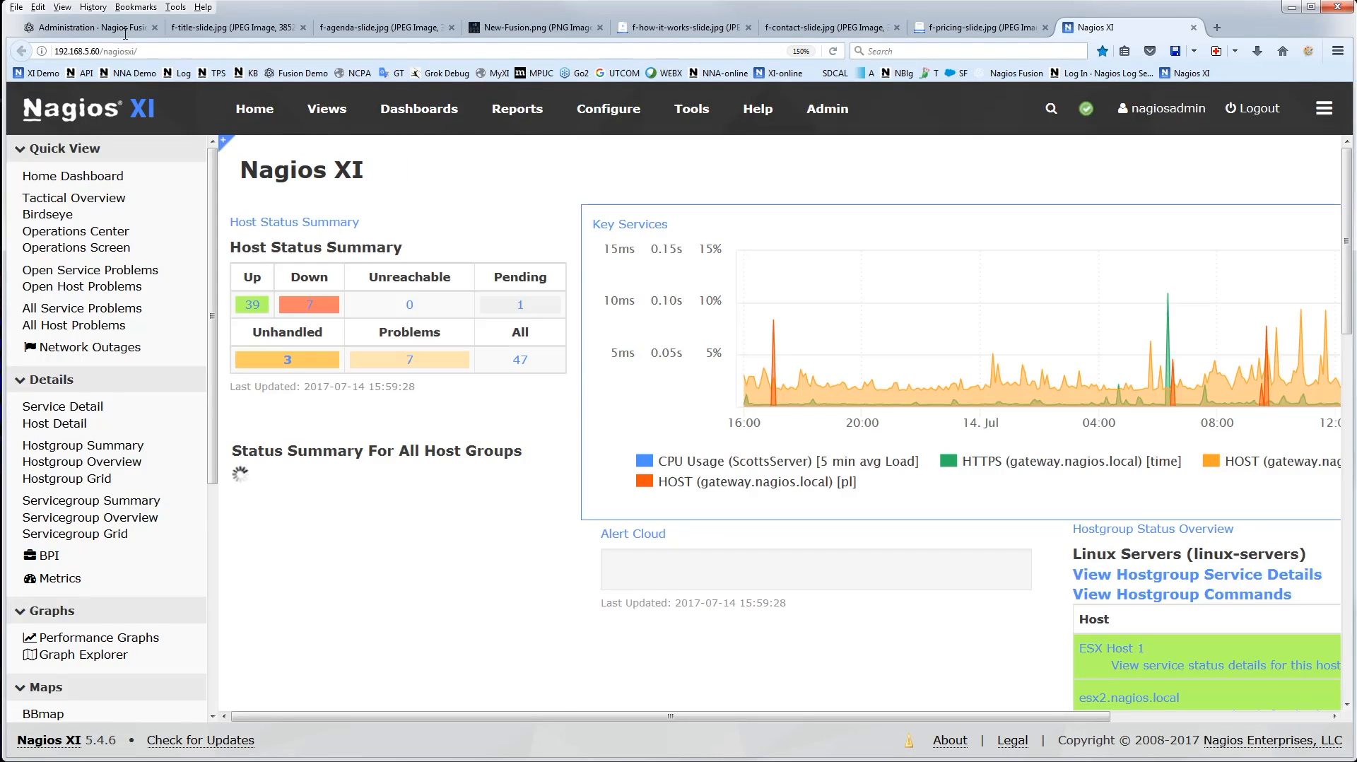
left_click(114, 29)
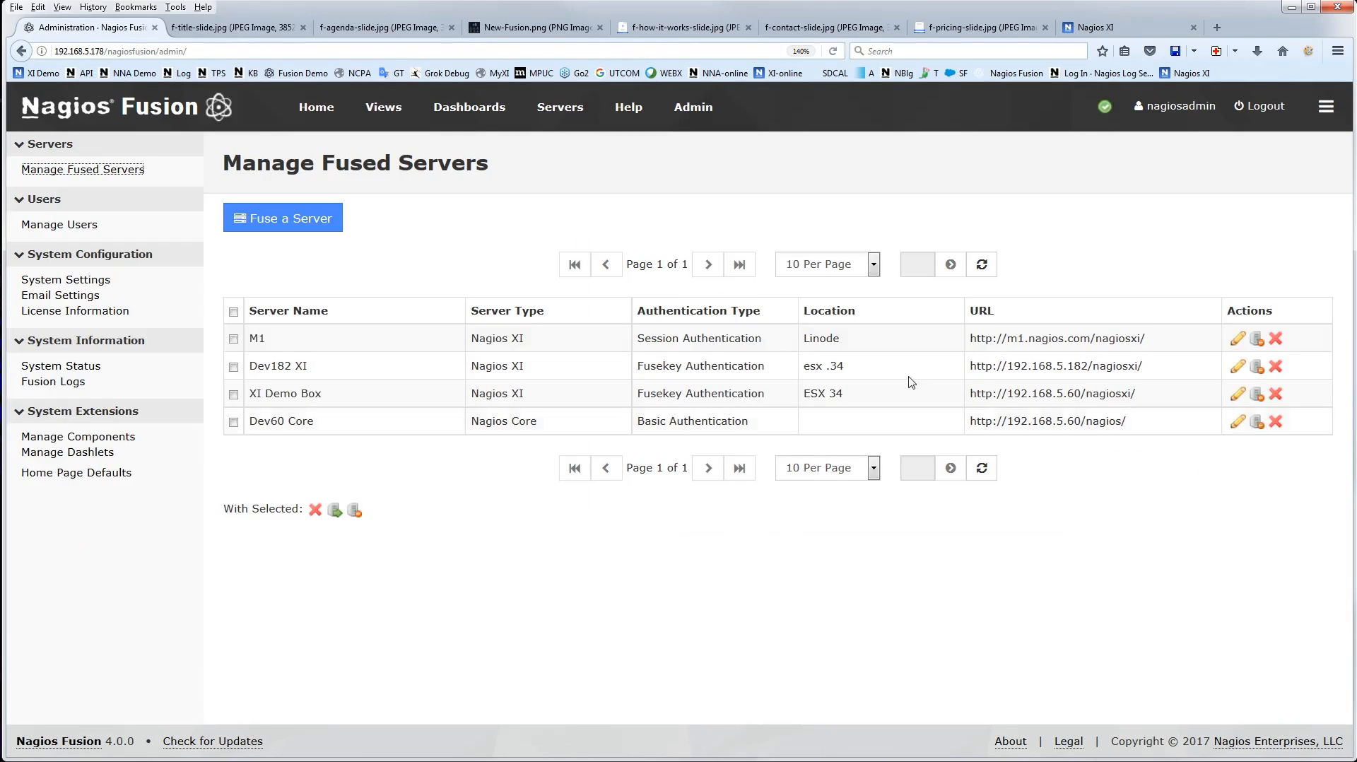
Start fusing a new server and look at the username, password and fusekey fields in its Fusion settings
left_click(283, 228)
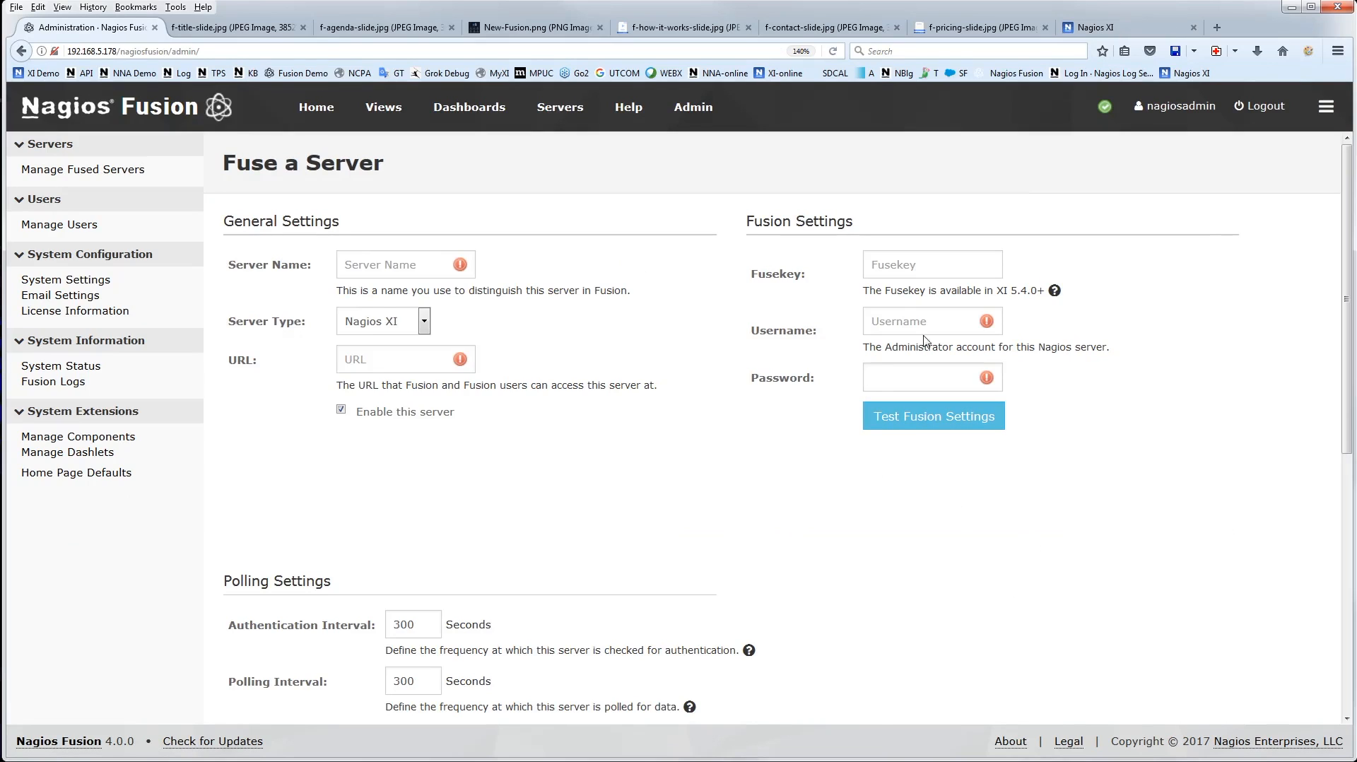
left_click(879, 320)
left_click(883, 378)
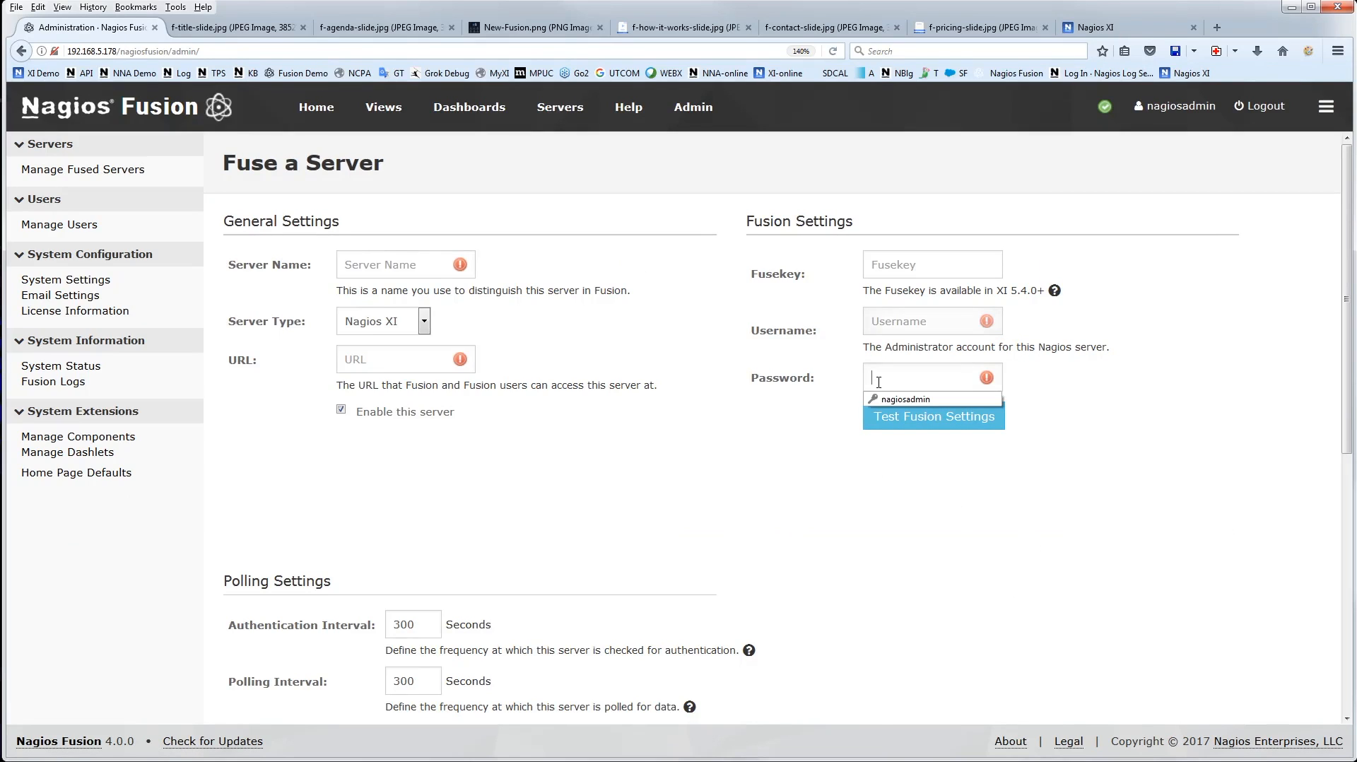
left_click(772, 433)
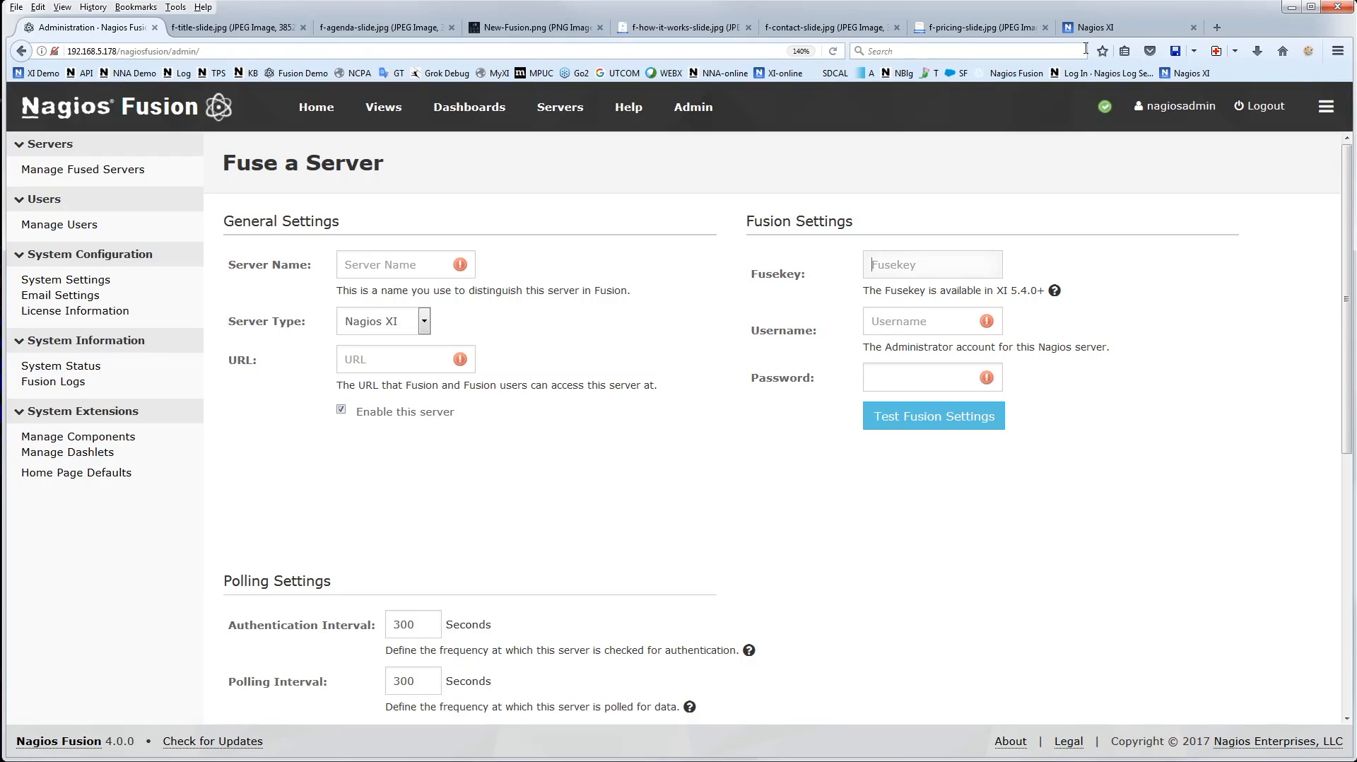
Switch to the Nagios XI demo server and open the Fusion integration section of its system settings
left_click(1099, 29)
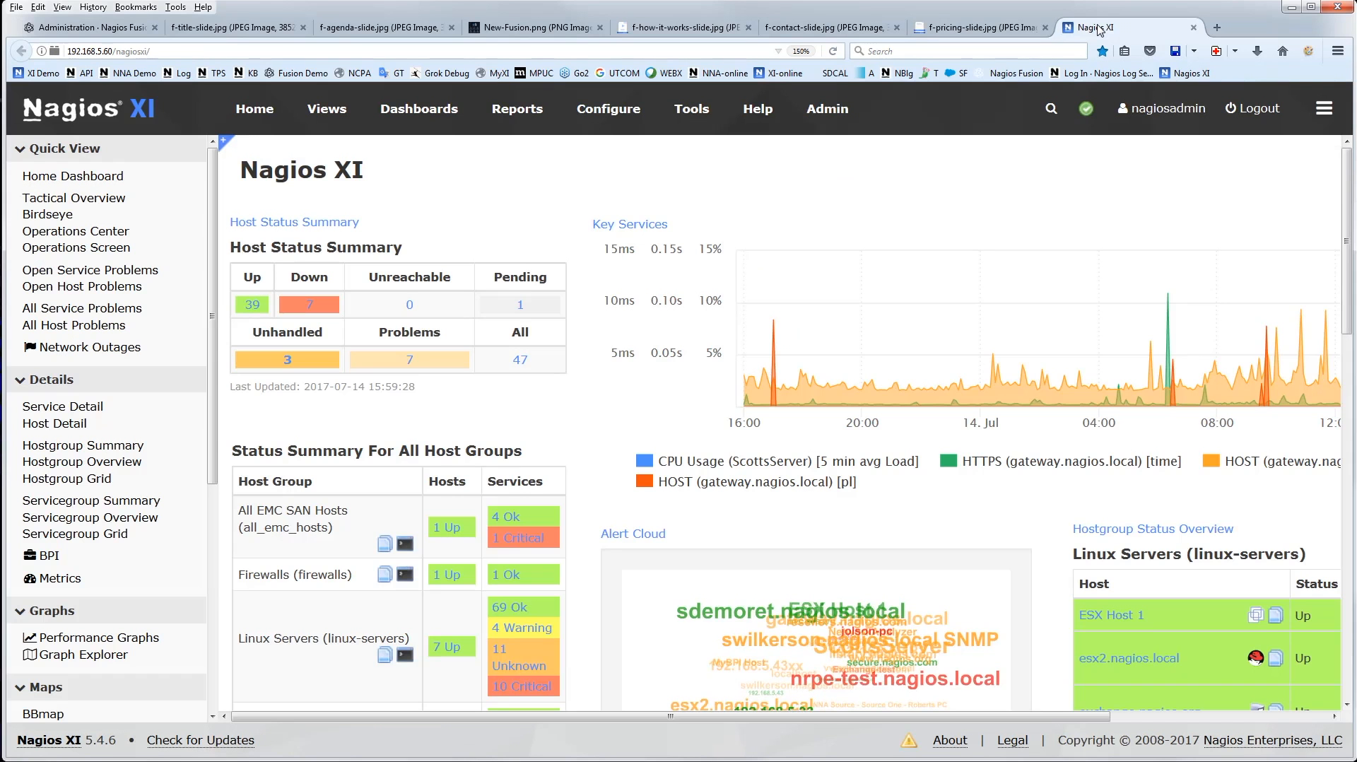
left_click(826, 111)
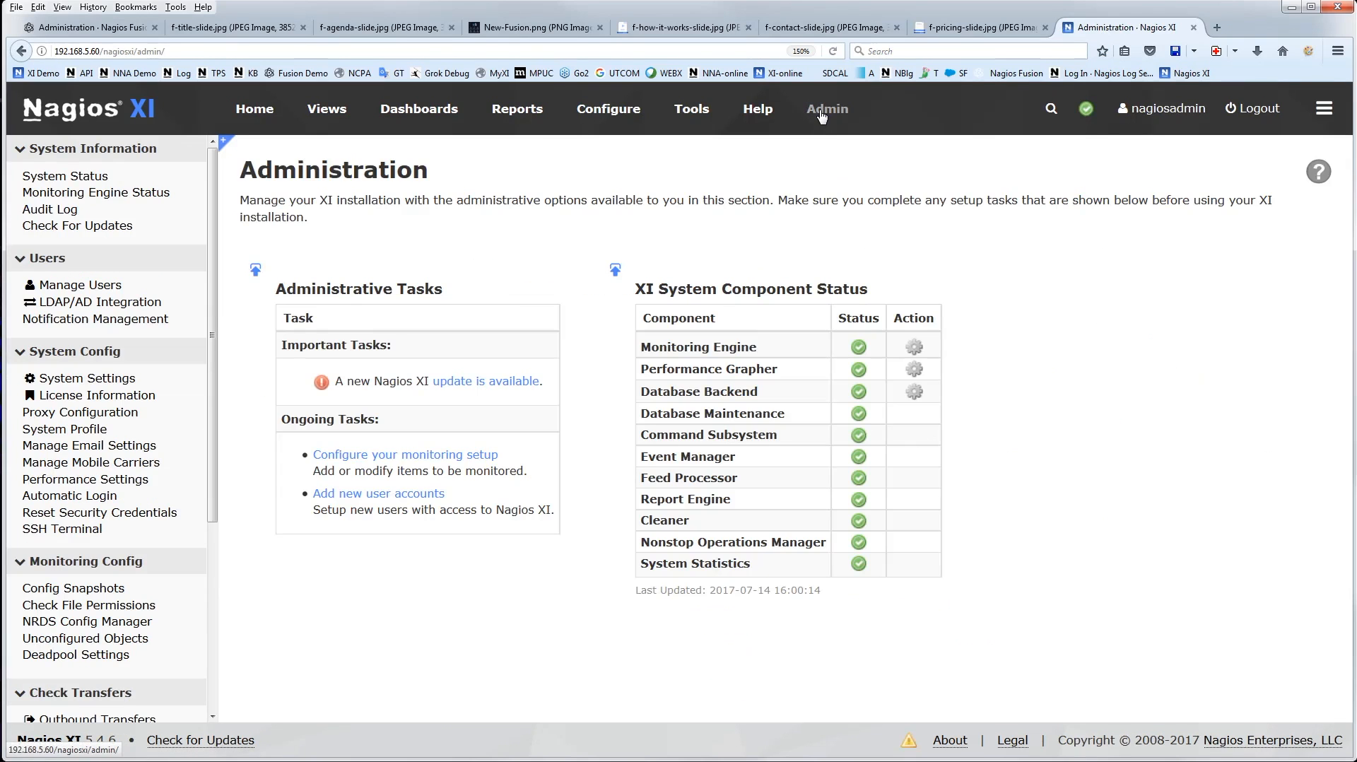
left_click(87, 378)
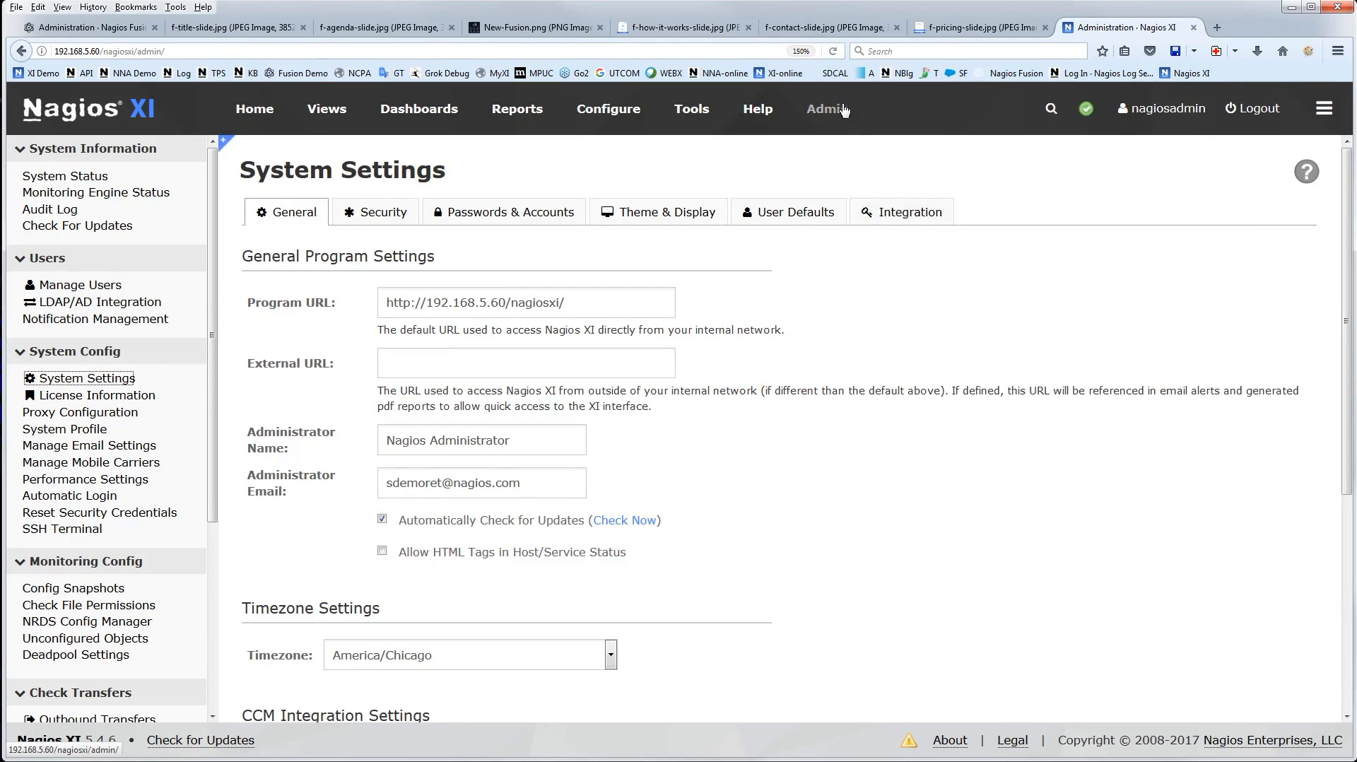
left_click(862, 212)
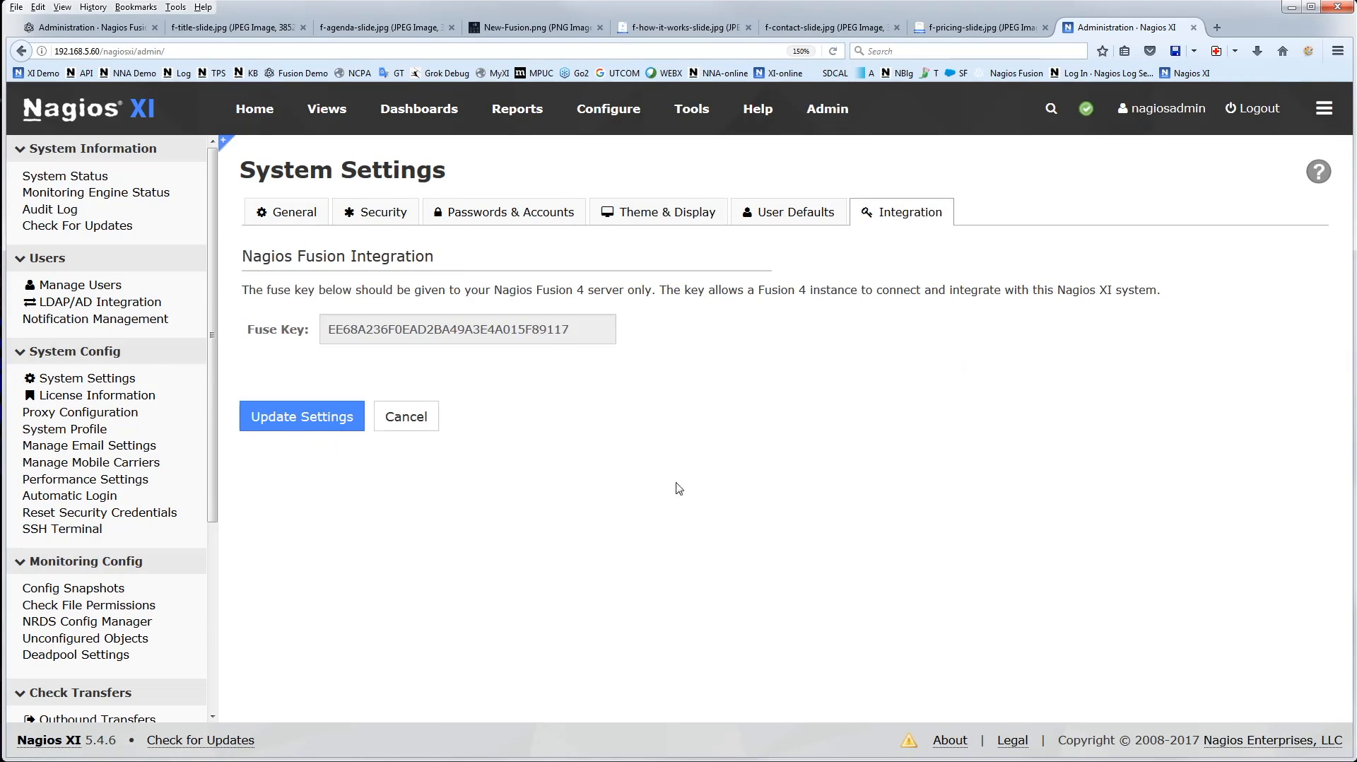
Copy the fuse key from the Nagios XI integration settings and switch back to the Fuse a Server form in Fusion
left_click_drag(576, 328, 139, 321)
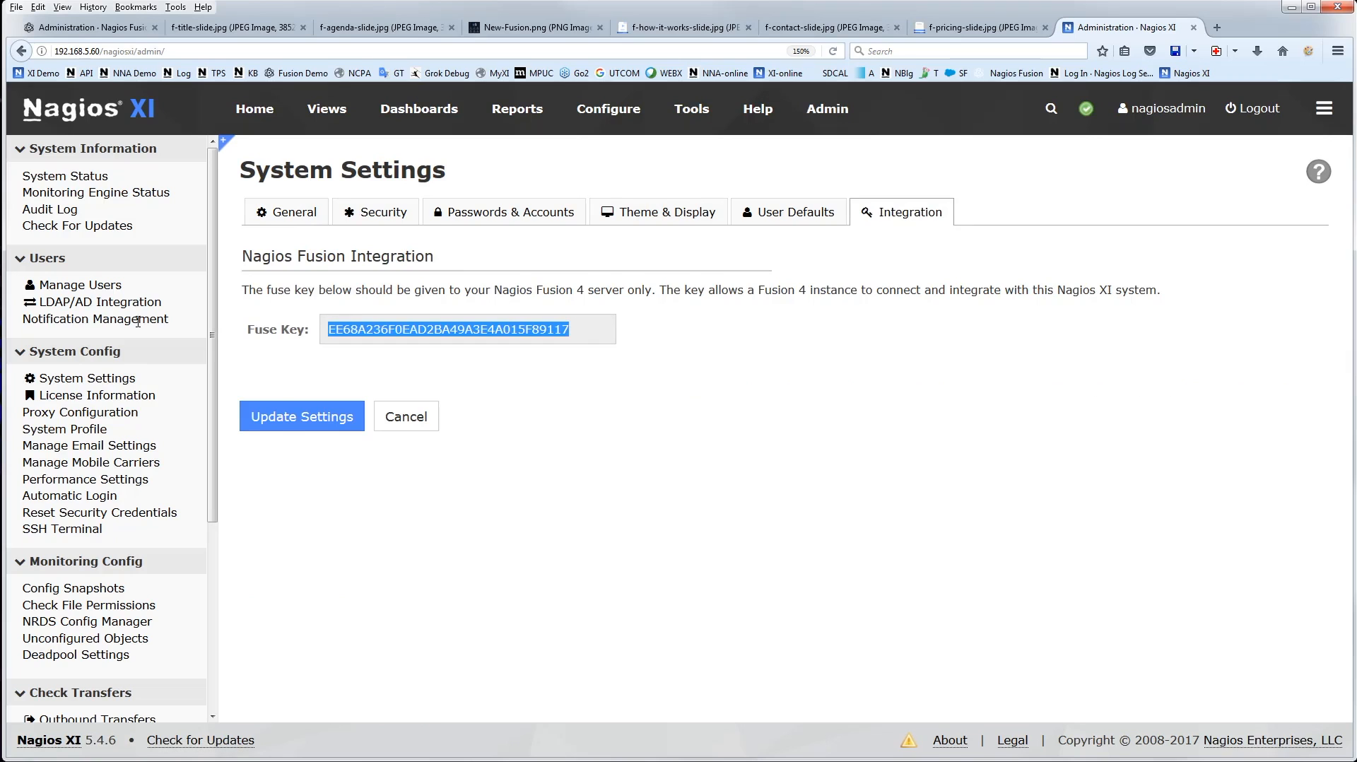
left_click(556, 483)
left_click(956, 32)
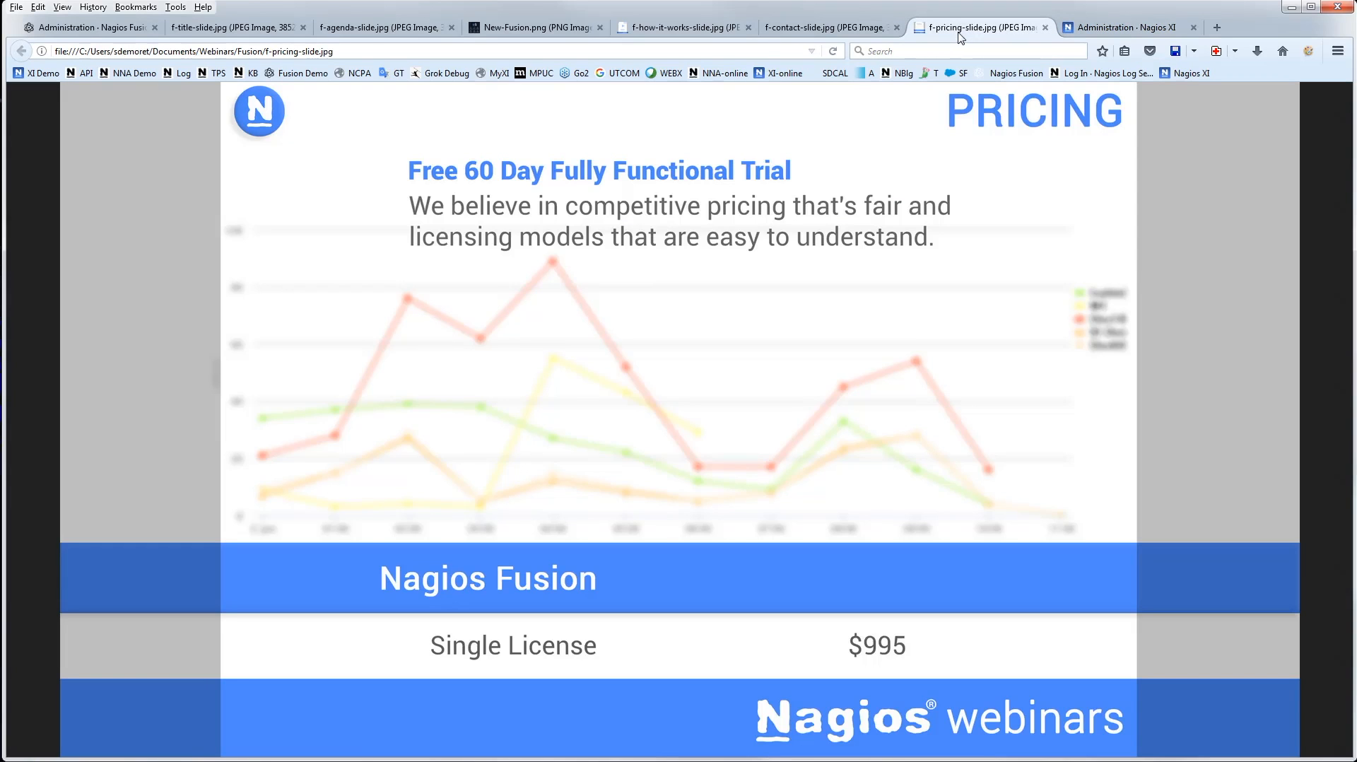
left_click(85, 28)
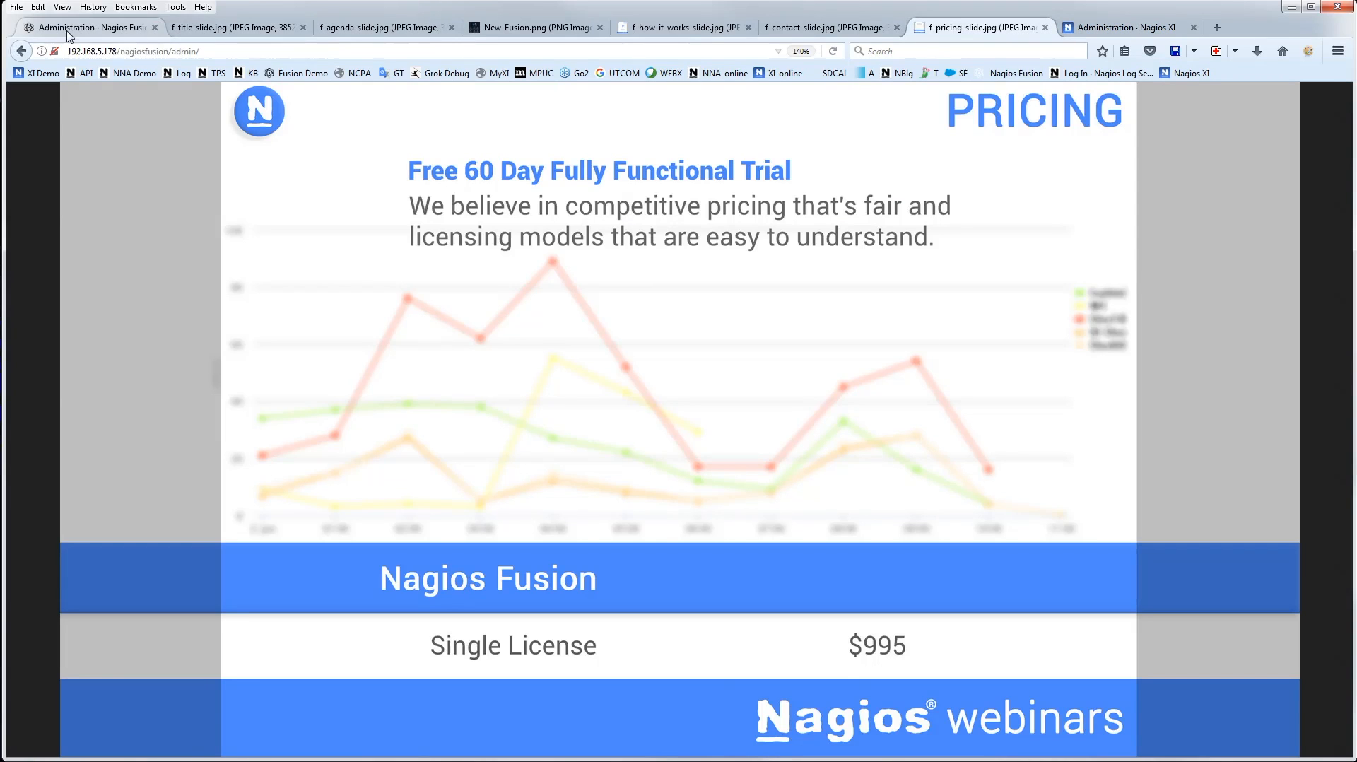
left_click(1124, 27)
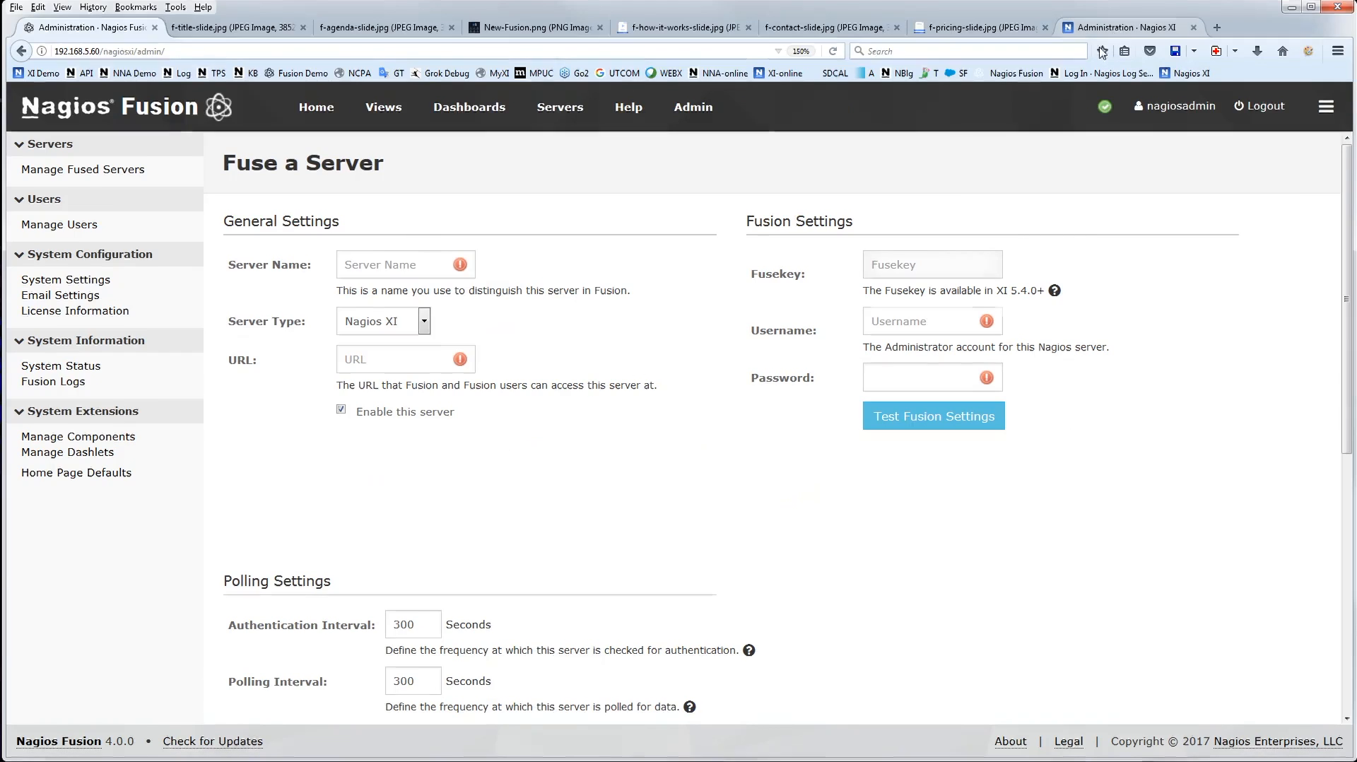
double_click(461, 330)
key("ctrl+c")
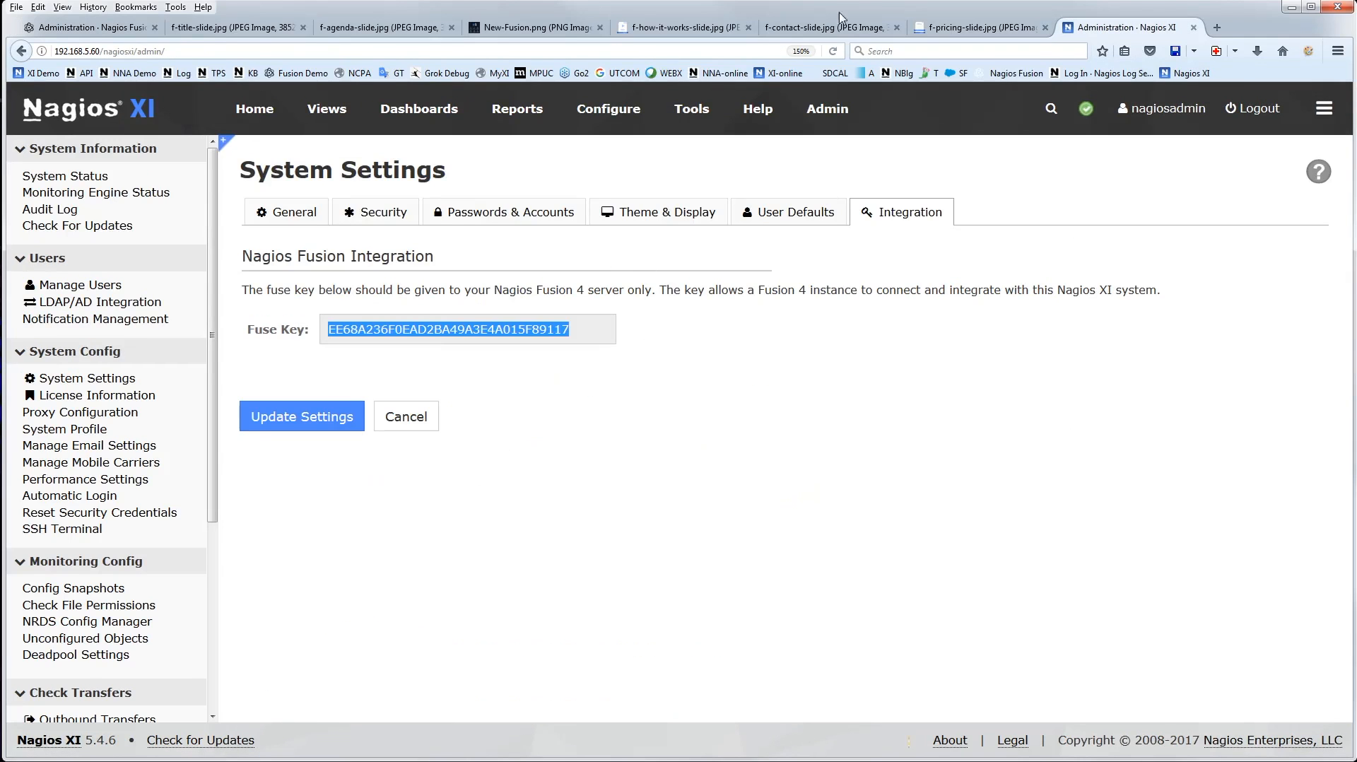
left_click(85, 27)
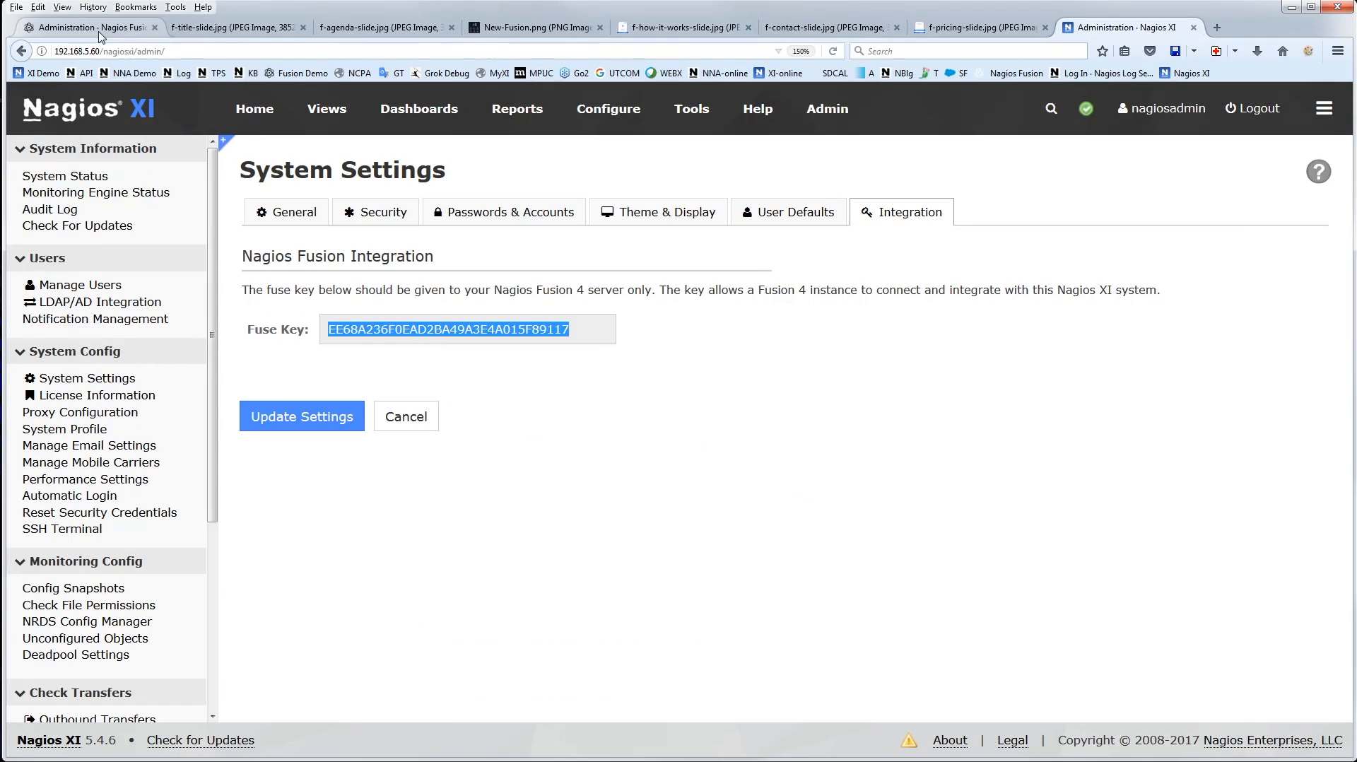
Fill in the Fusion settings with the copied fusekey, the nagiosadmin username and the account password, and try testing them
right_click(868, 260)
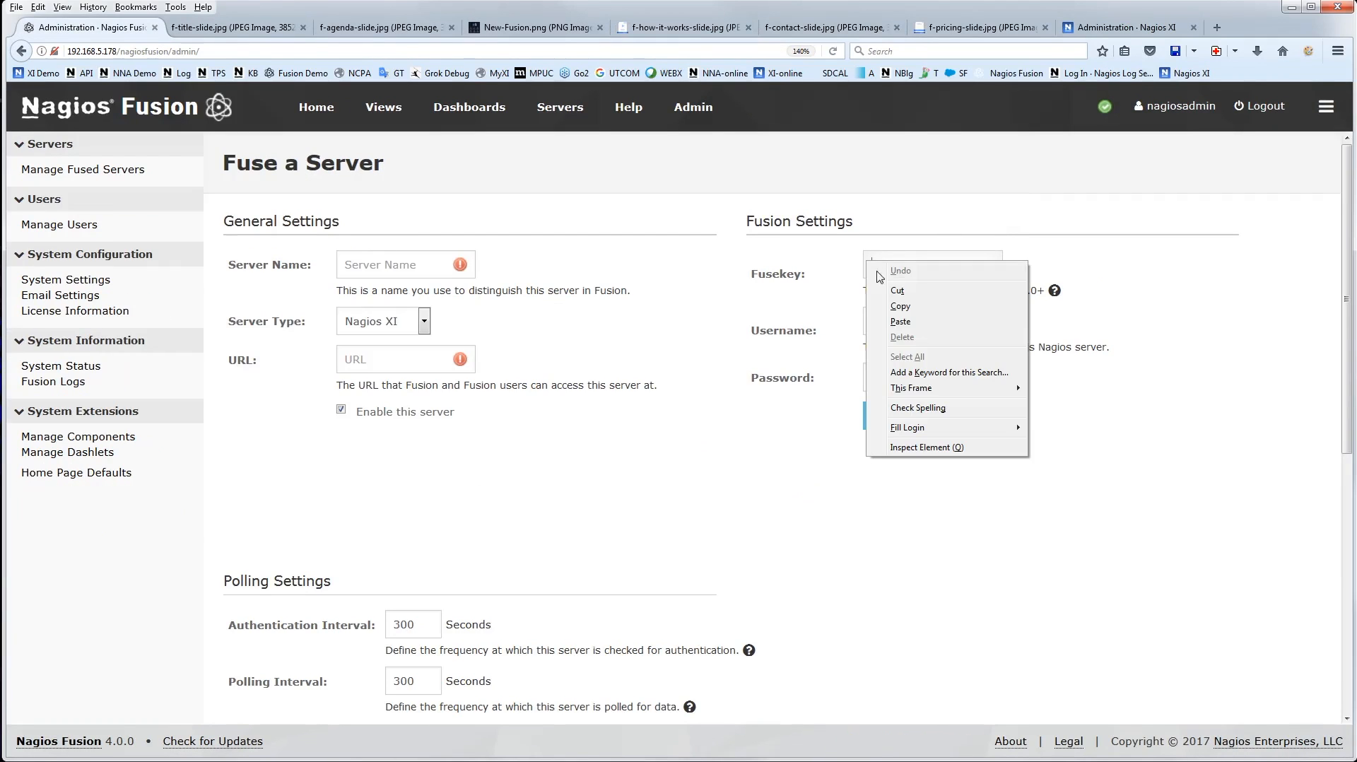
left_click(907, 316)
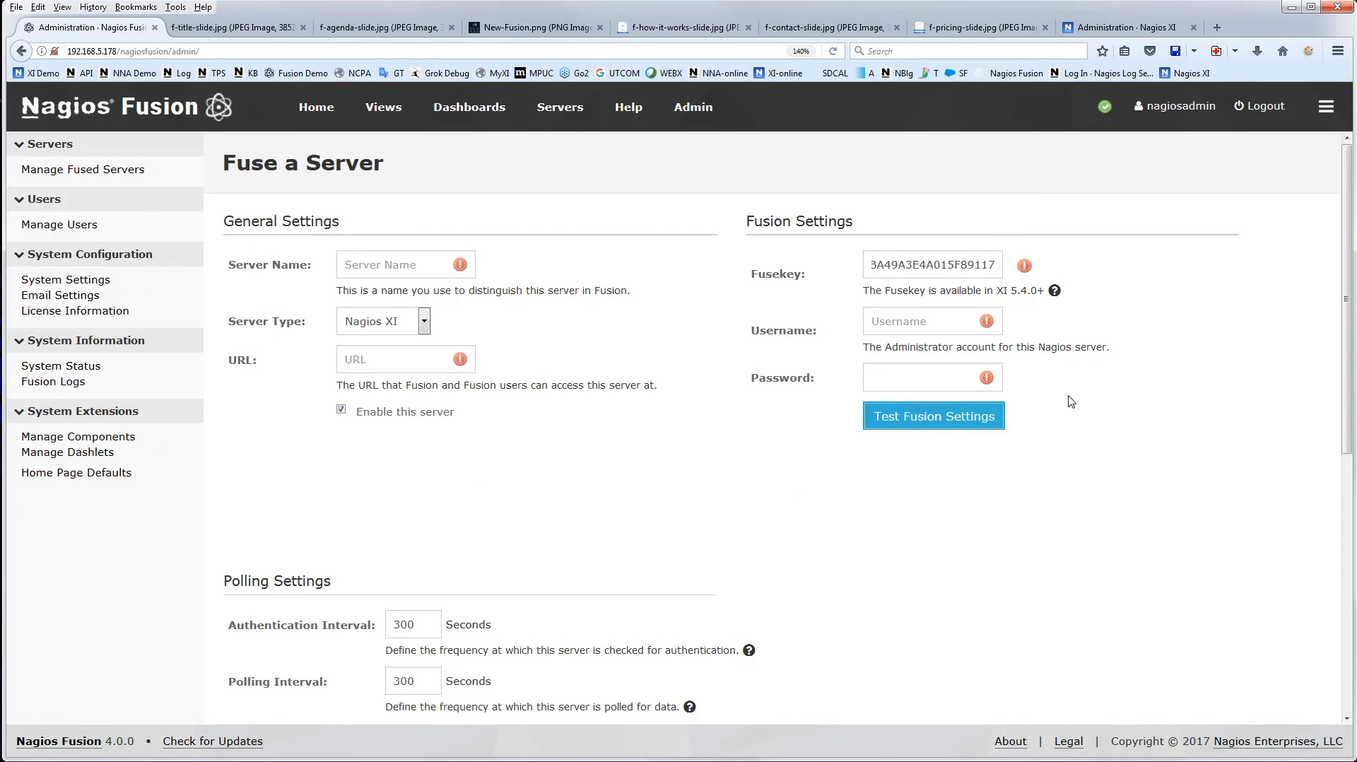
left_click(882, 319)
key("Down")
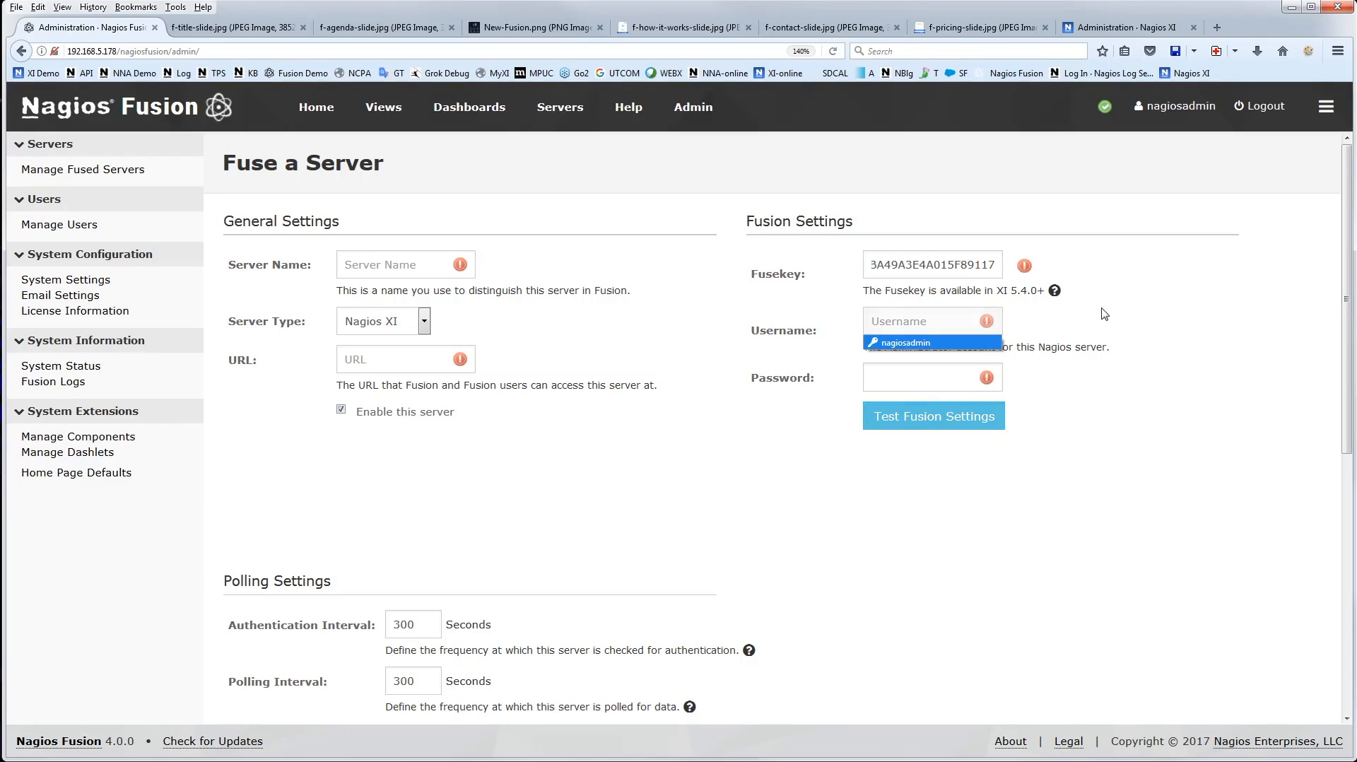
key("Return")
key("Tab")
type("welcome")
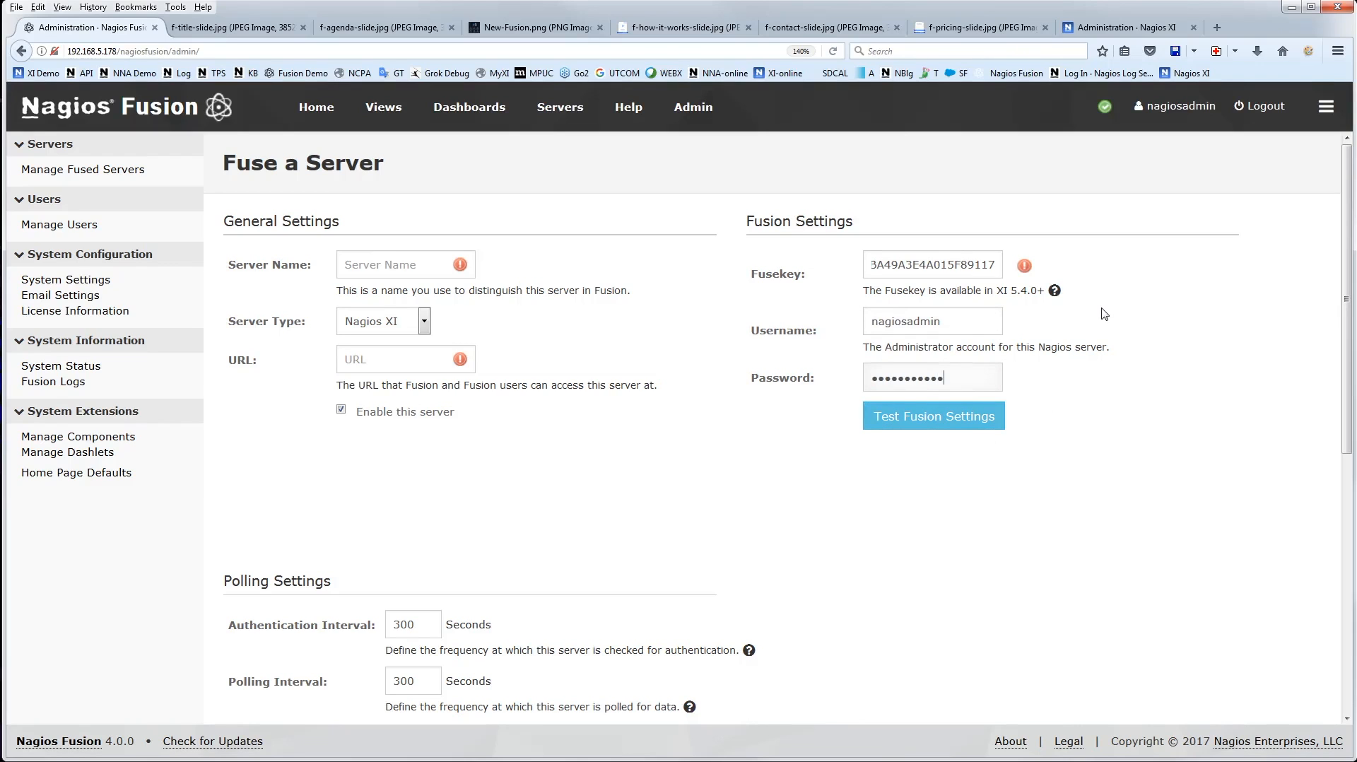
left_click(897, 427)
Copy the base address 192.168.5.60/nagiosxi from the Nagios XI demo server and paste it as the URL of the server being fused
left_click(1102, 28)
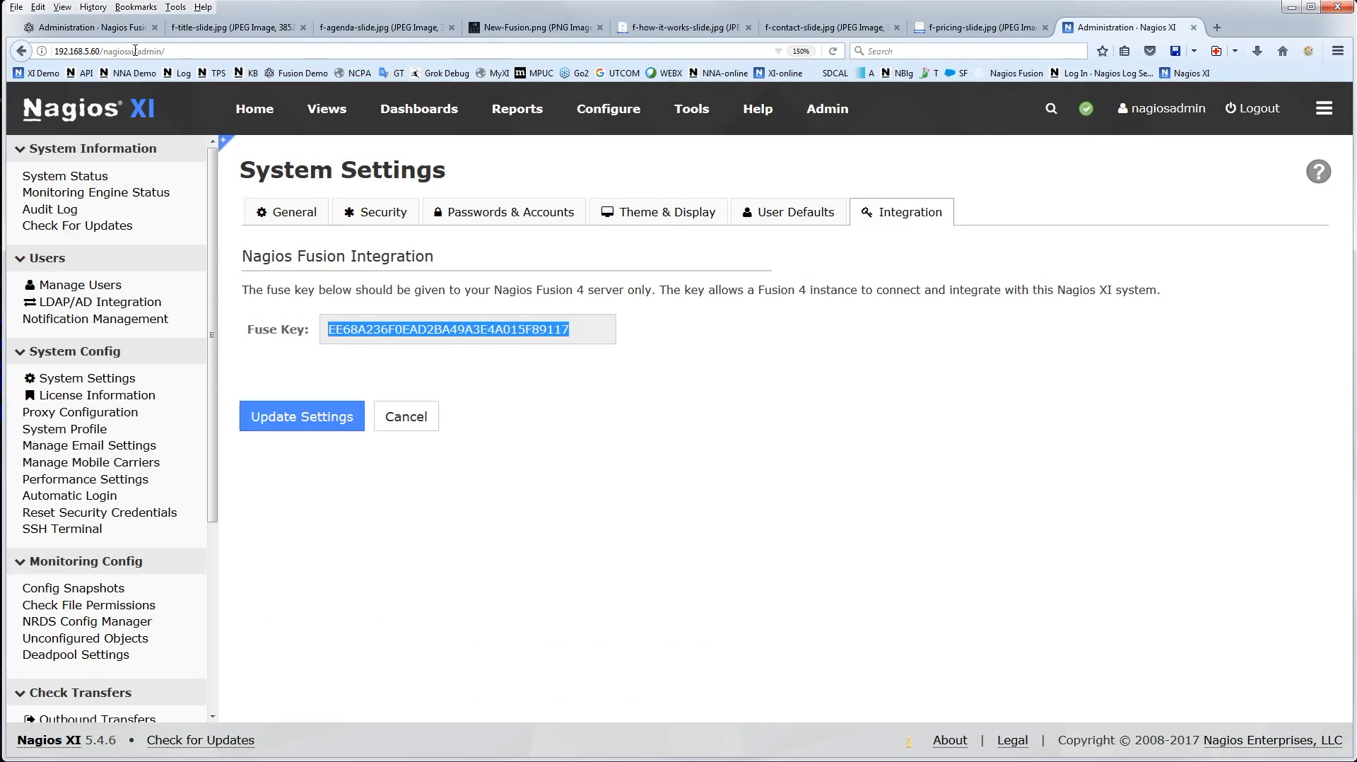
left_click_drag(135, 52, 30, 50)
key("ctrl+c")
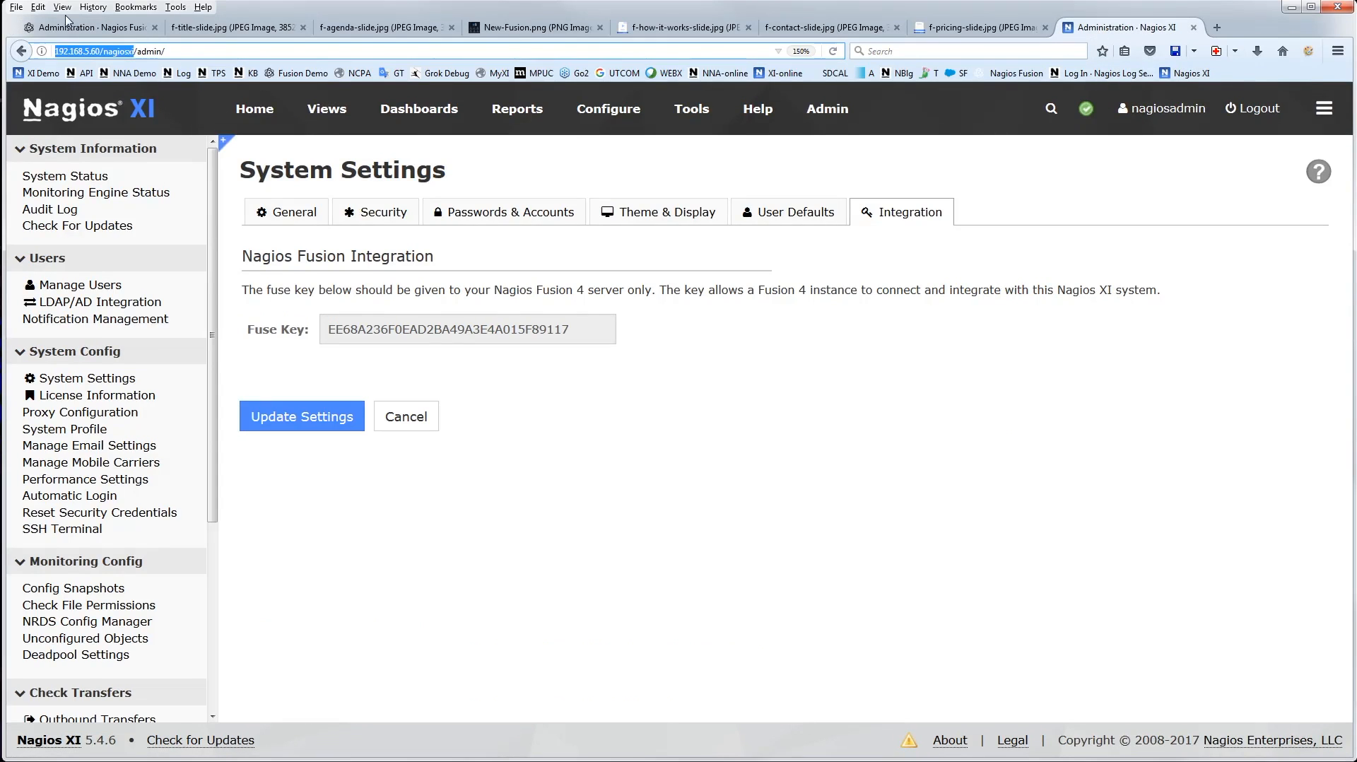
key("ctrl+Tab")
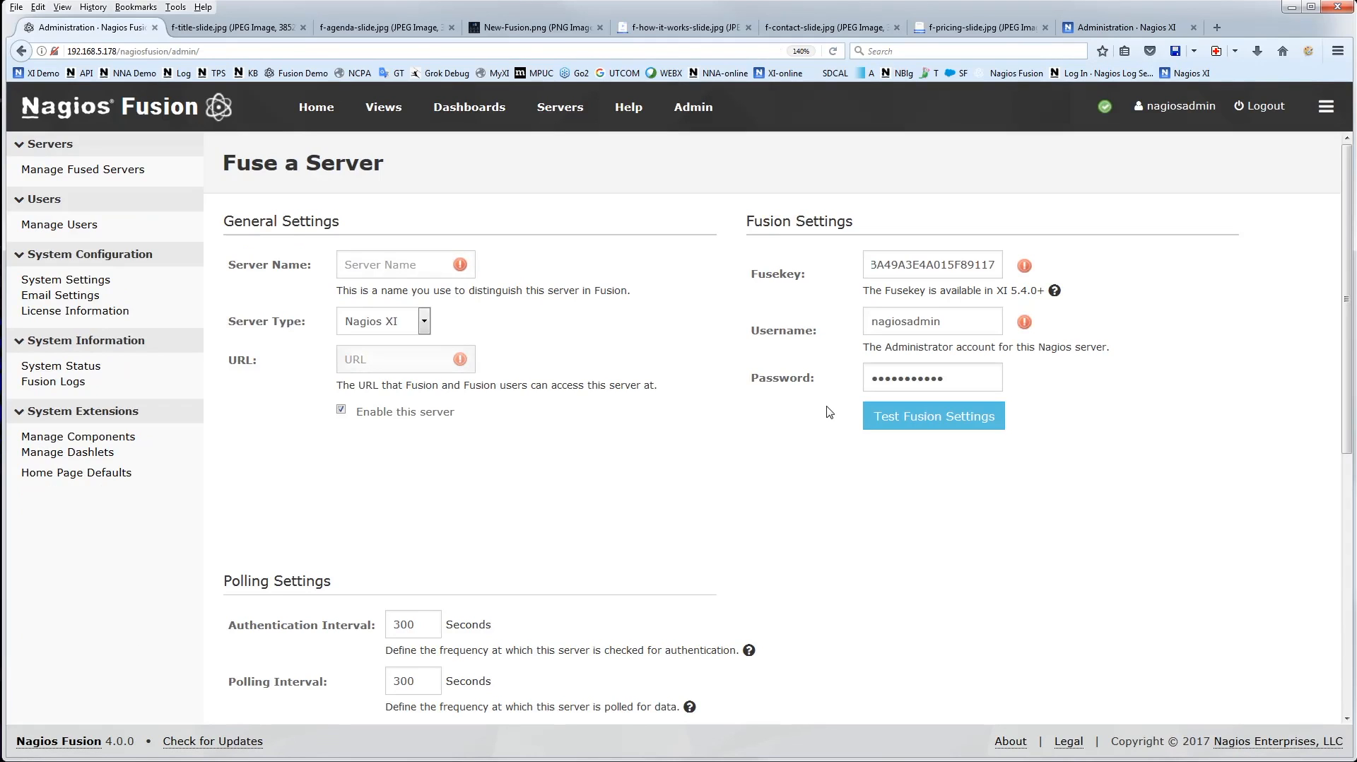
key("ctrl+v")
left_click(566, 379)
Name the server XI Demo 2 and test its Fusion settings
left_click(358, 270)
type("XI Demo")
left_click(628, 288)
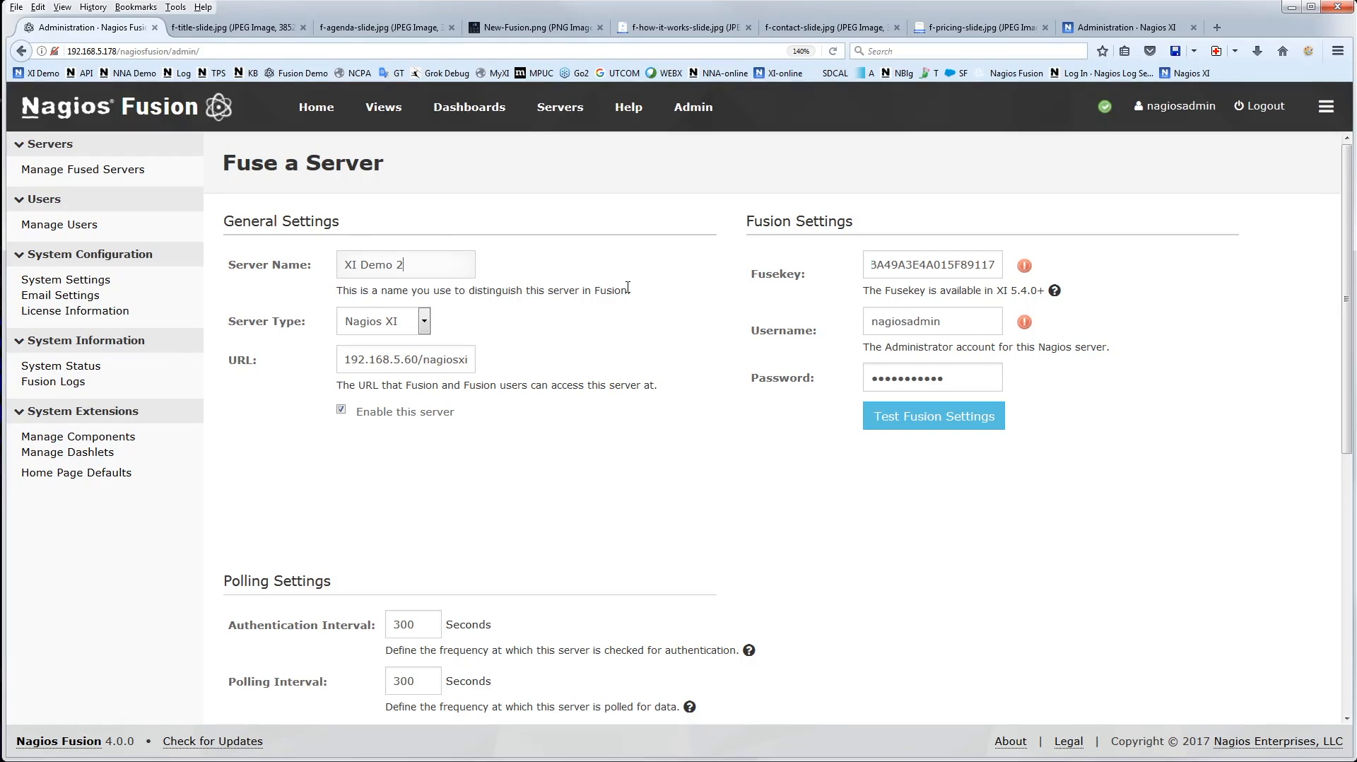
left_click(931, 419)
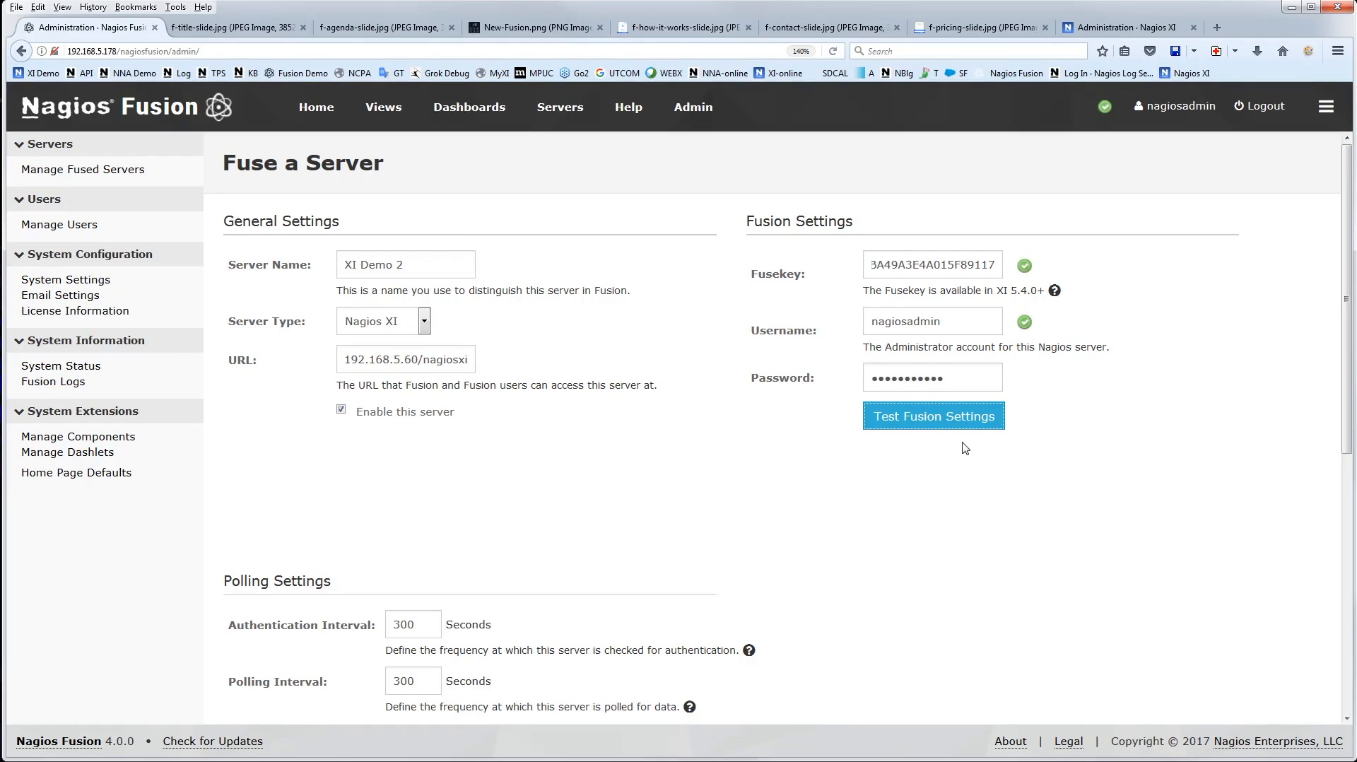
Fuse the XI Demo 2 server with the default polling settings and no location, and check its authentication type in the server list
scroll(608, 456, "down", 5)
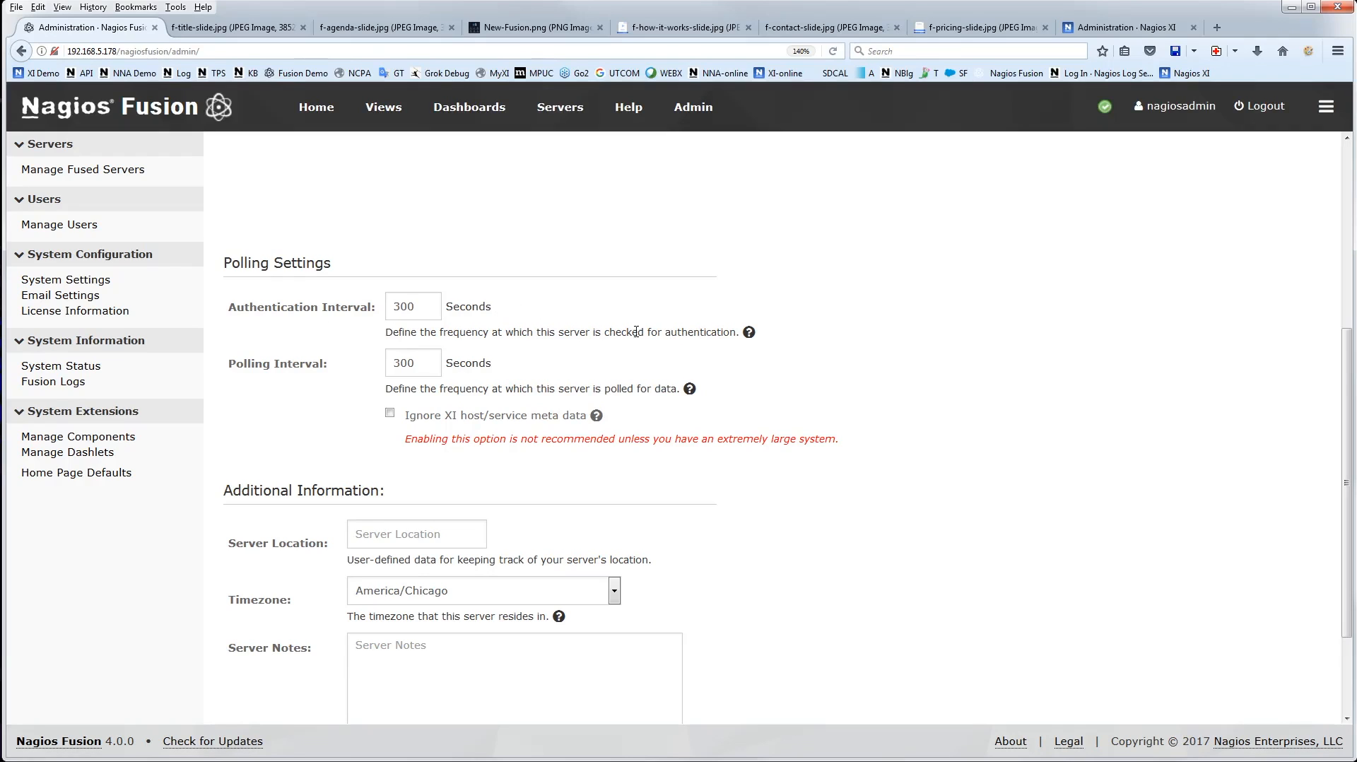
scroll(785, 354, "down", 3)
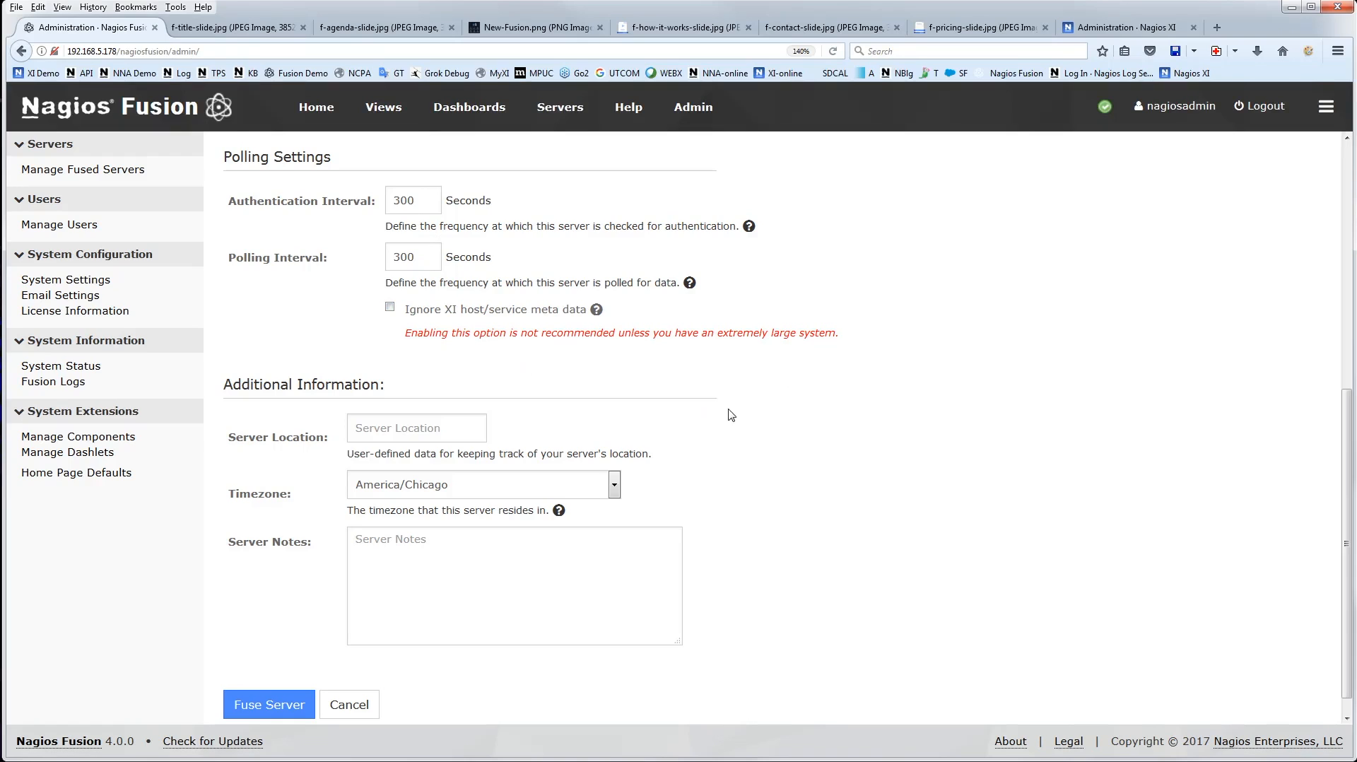
scroll(740, 416, "down", 1)
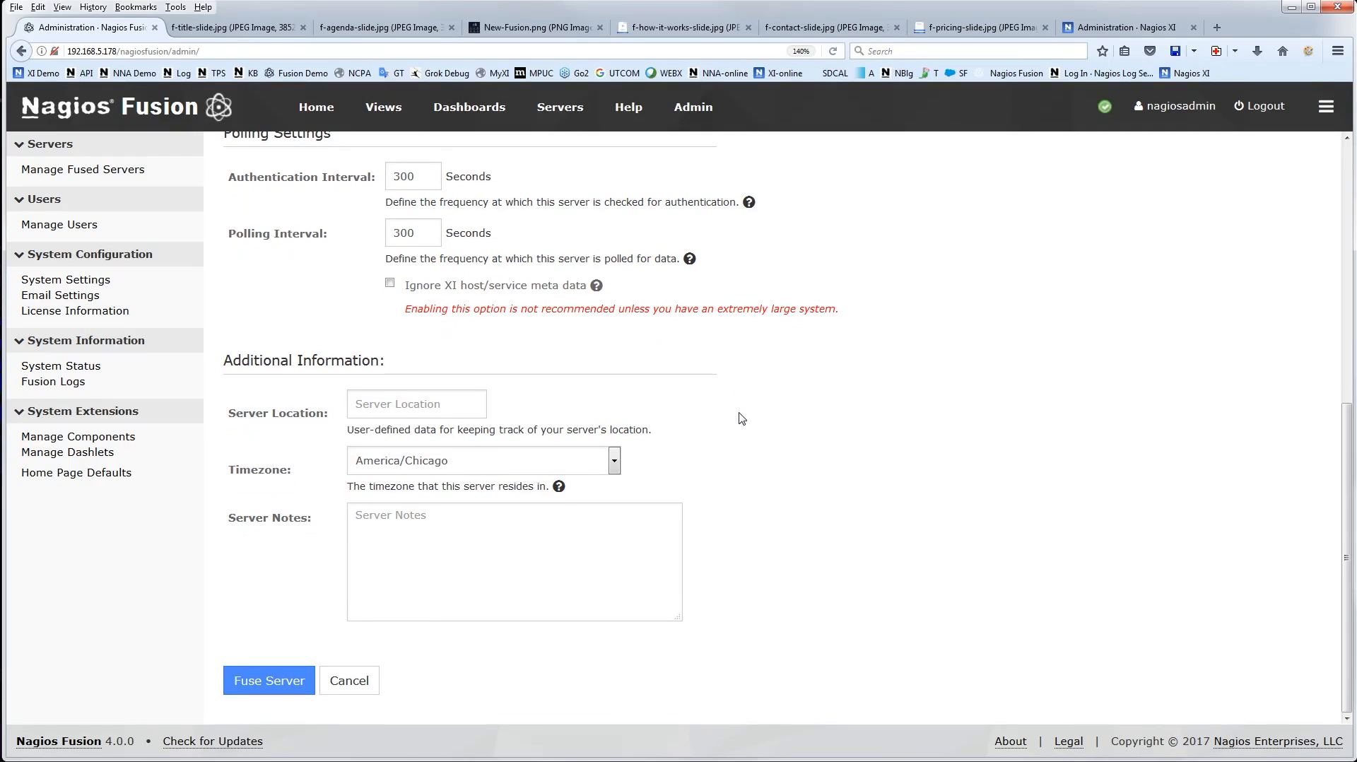
left_click(357, 403)
left_click(242, 678)
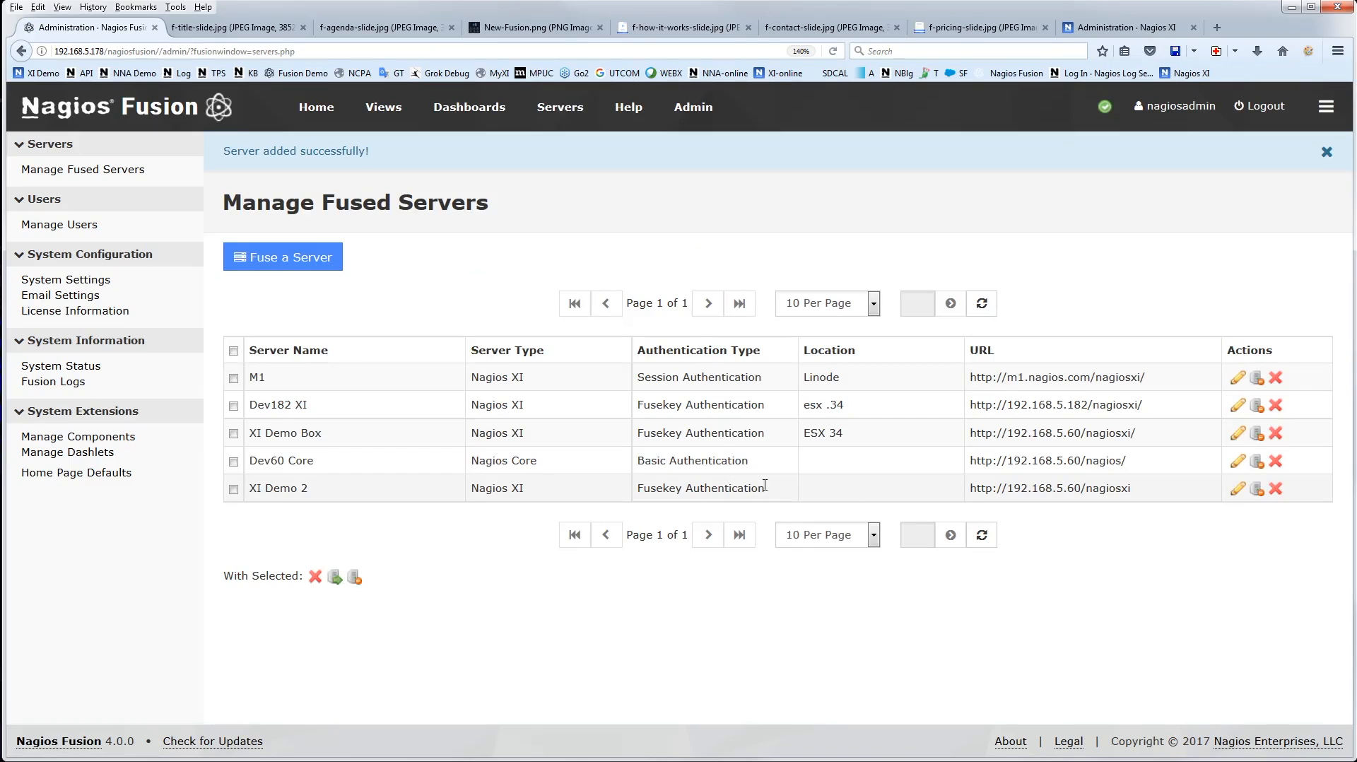
left_click_drag(766, 487, 634, 490)
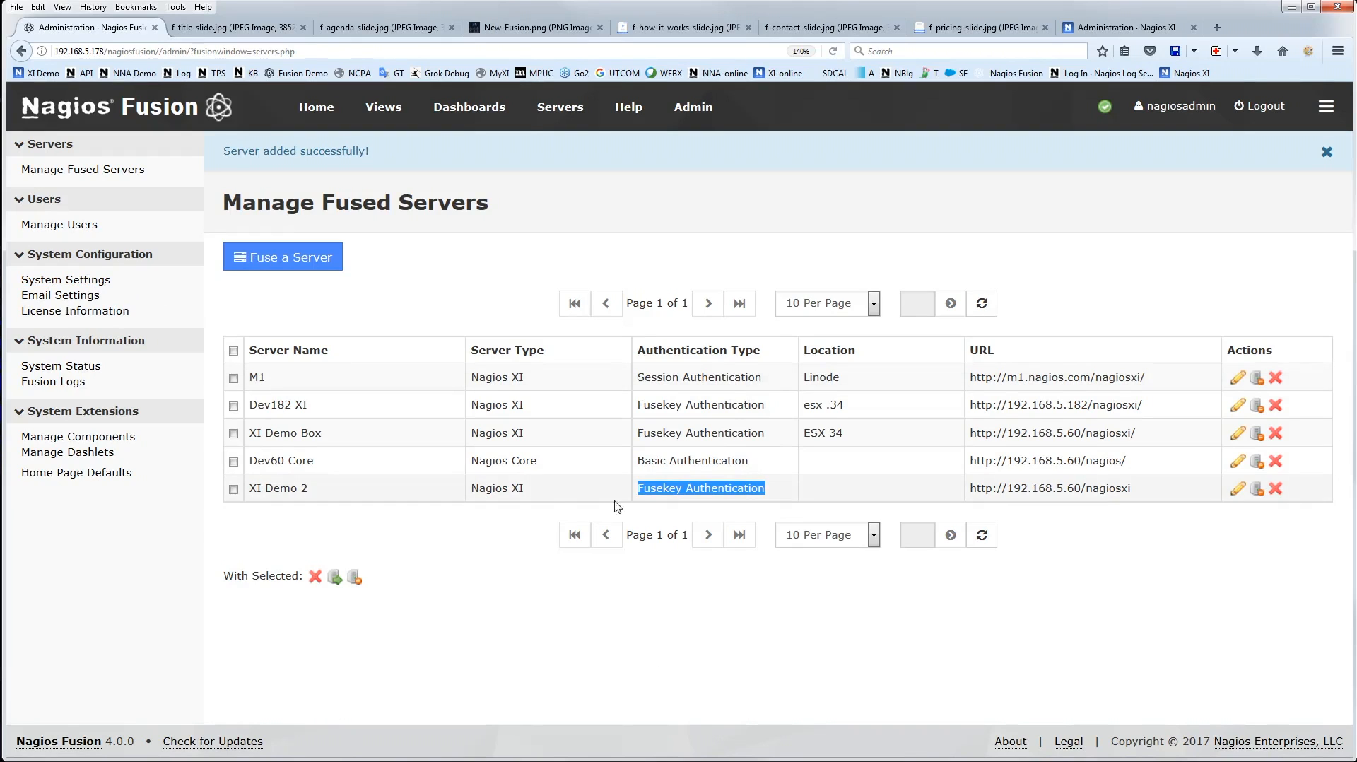
left_click(689, 489)
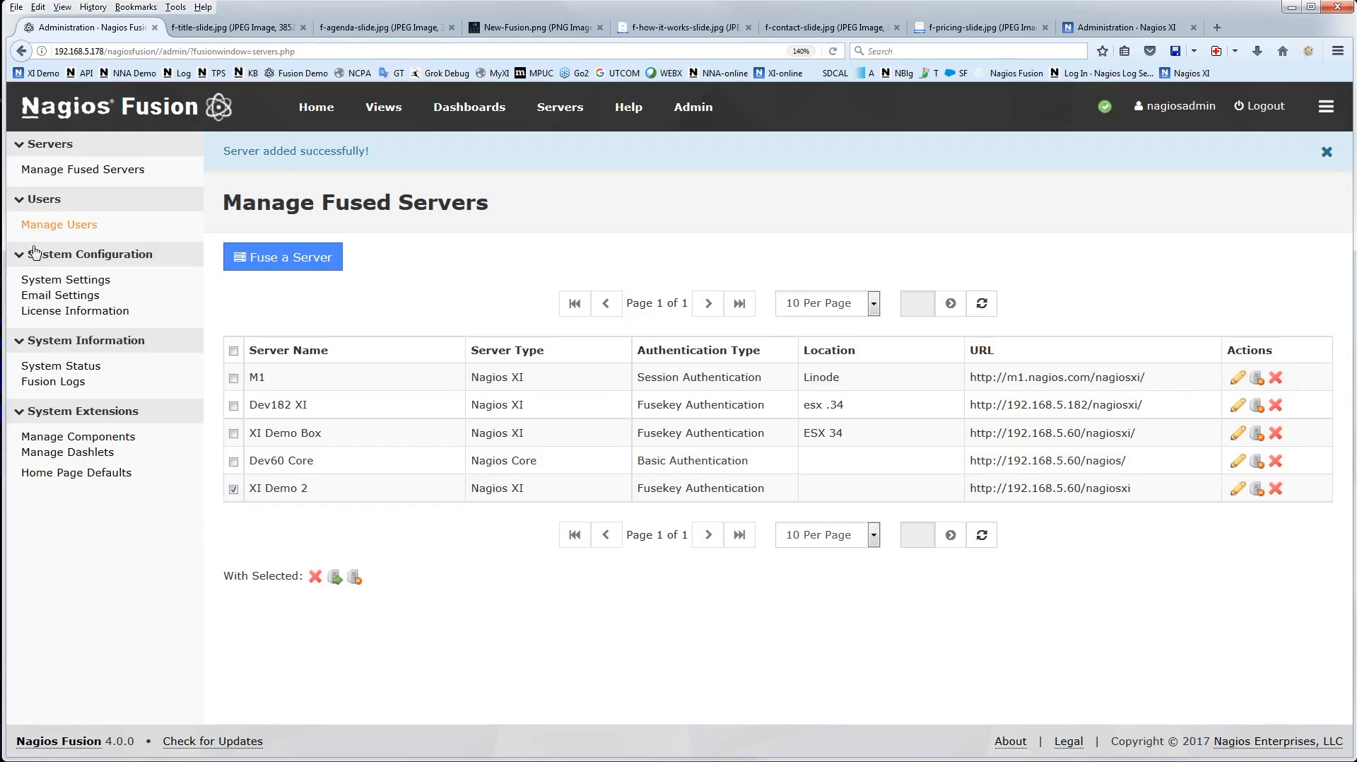
Open the last listed Fusion user for editing and map the XI Demo 2 server to the XI user of the same name
left_click(70, 226)
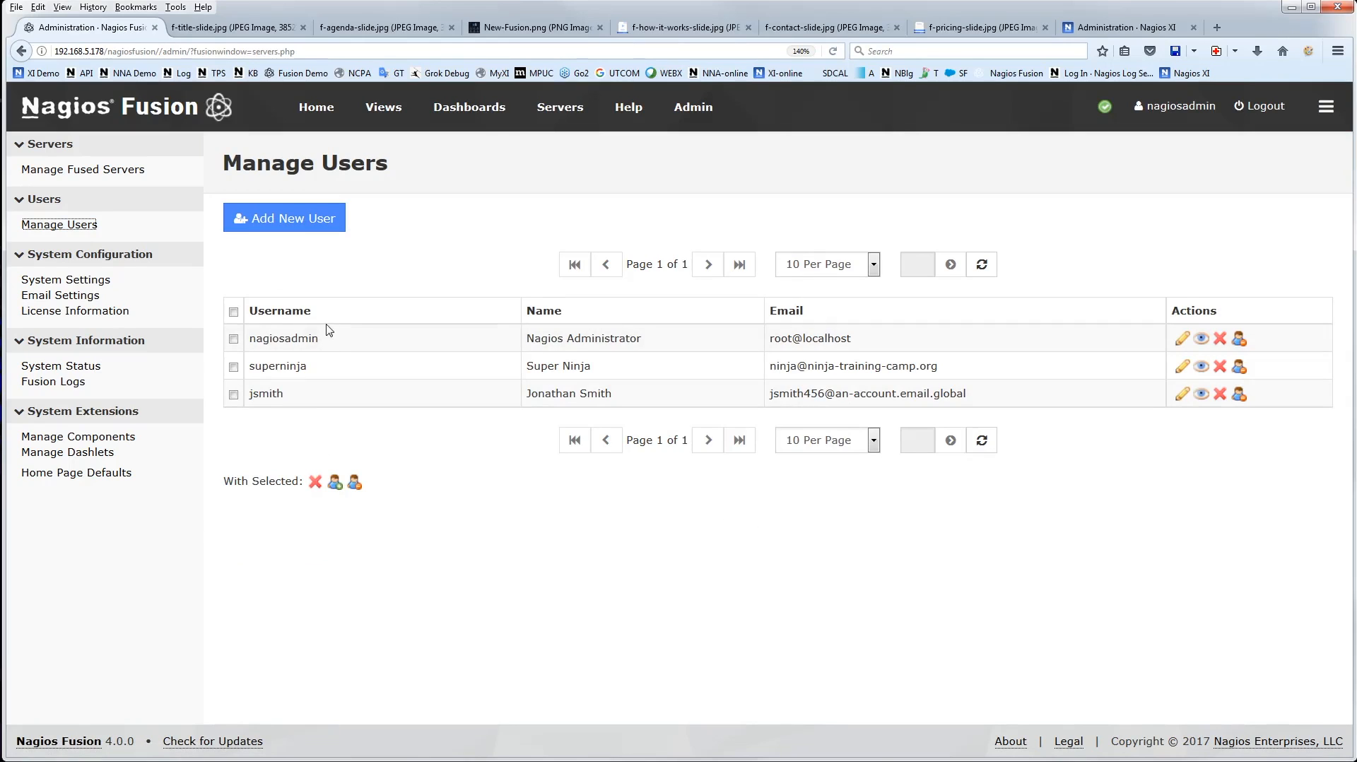
left_click(1182, 396)
scroll(728, 459, "down", 5)
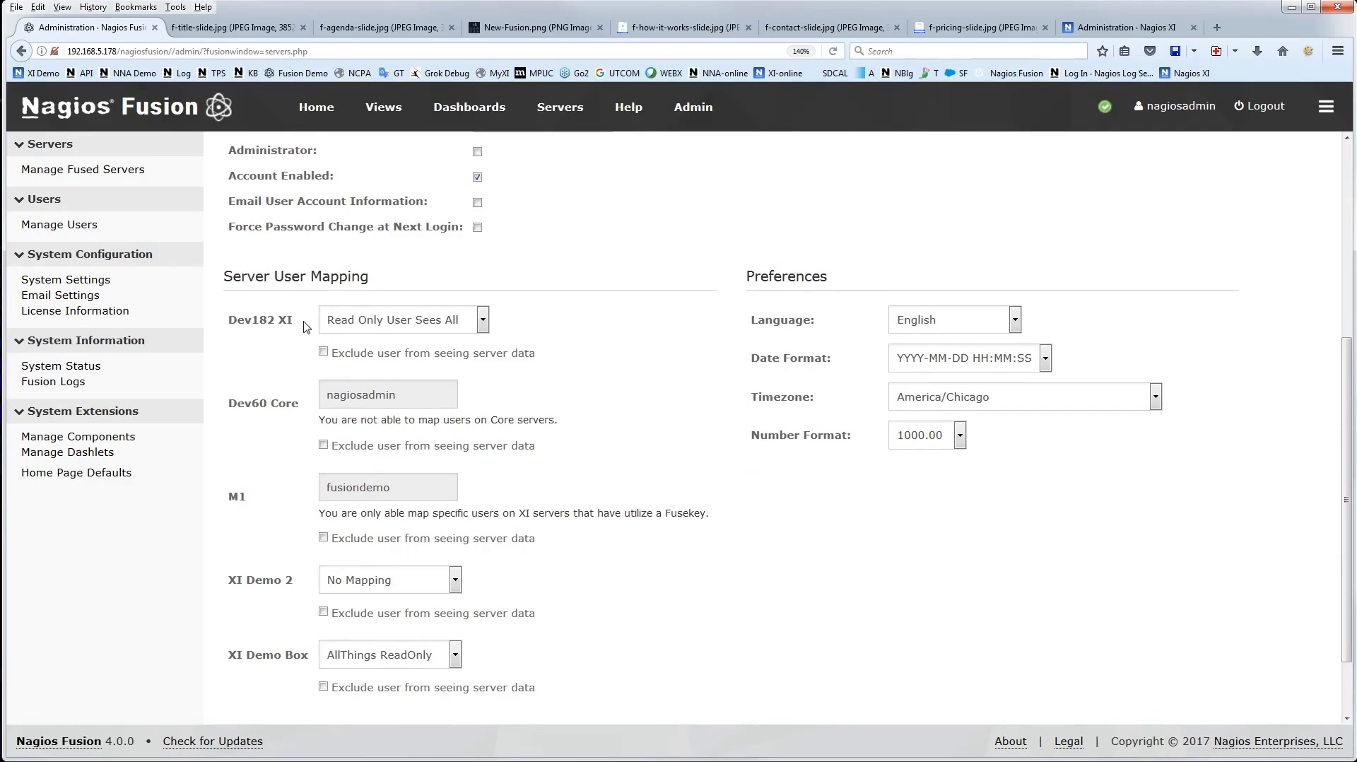
scroll(315, 565, "down", 2)
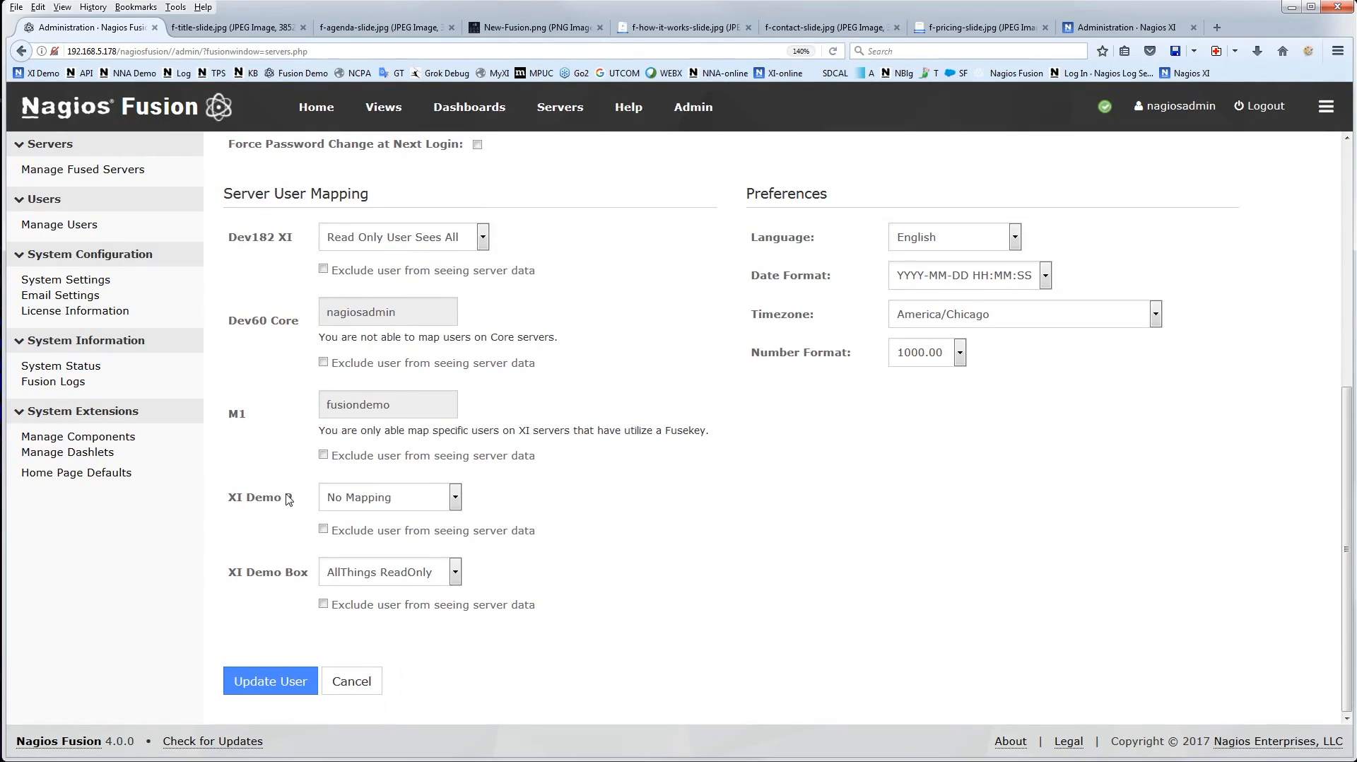
left_click(412, 501)
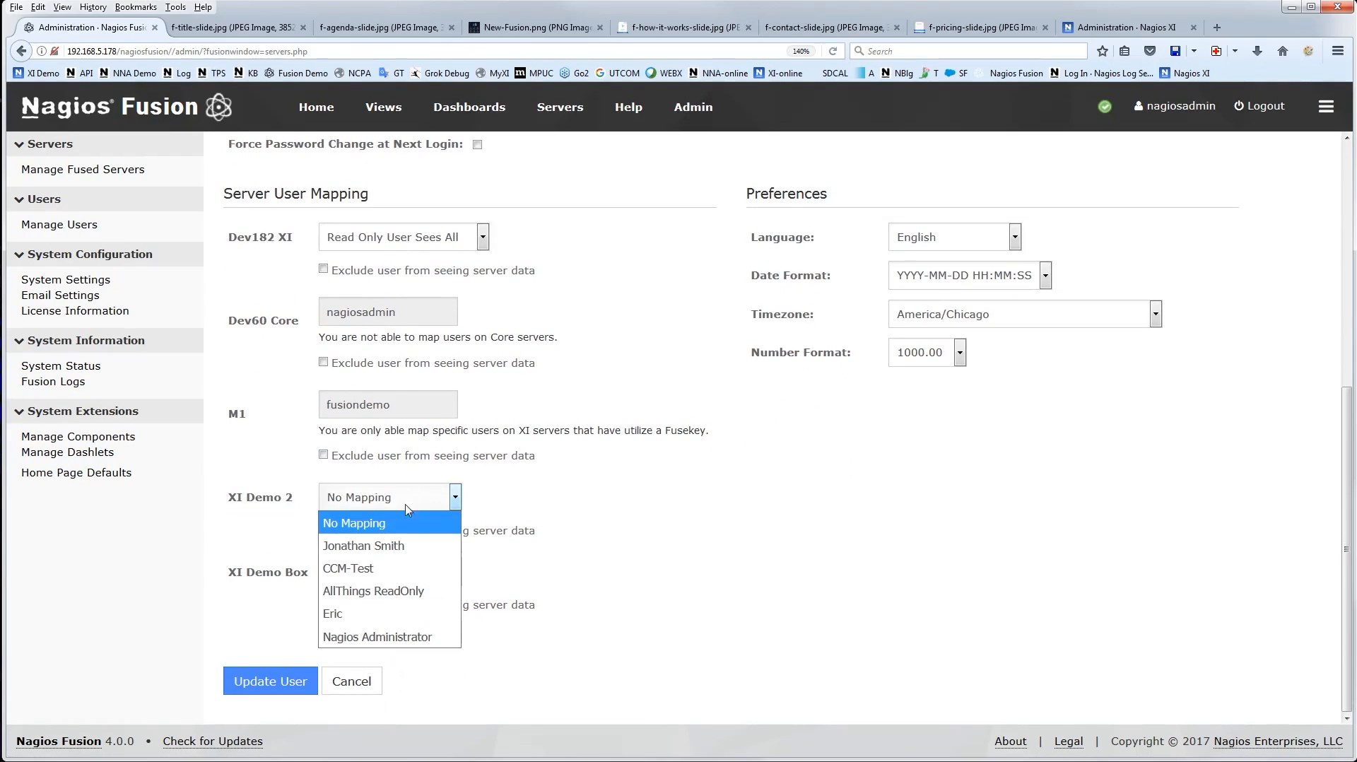
left_click(379, 546)
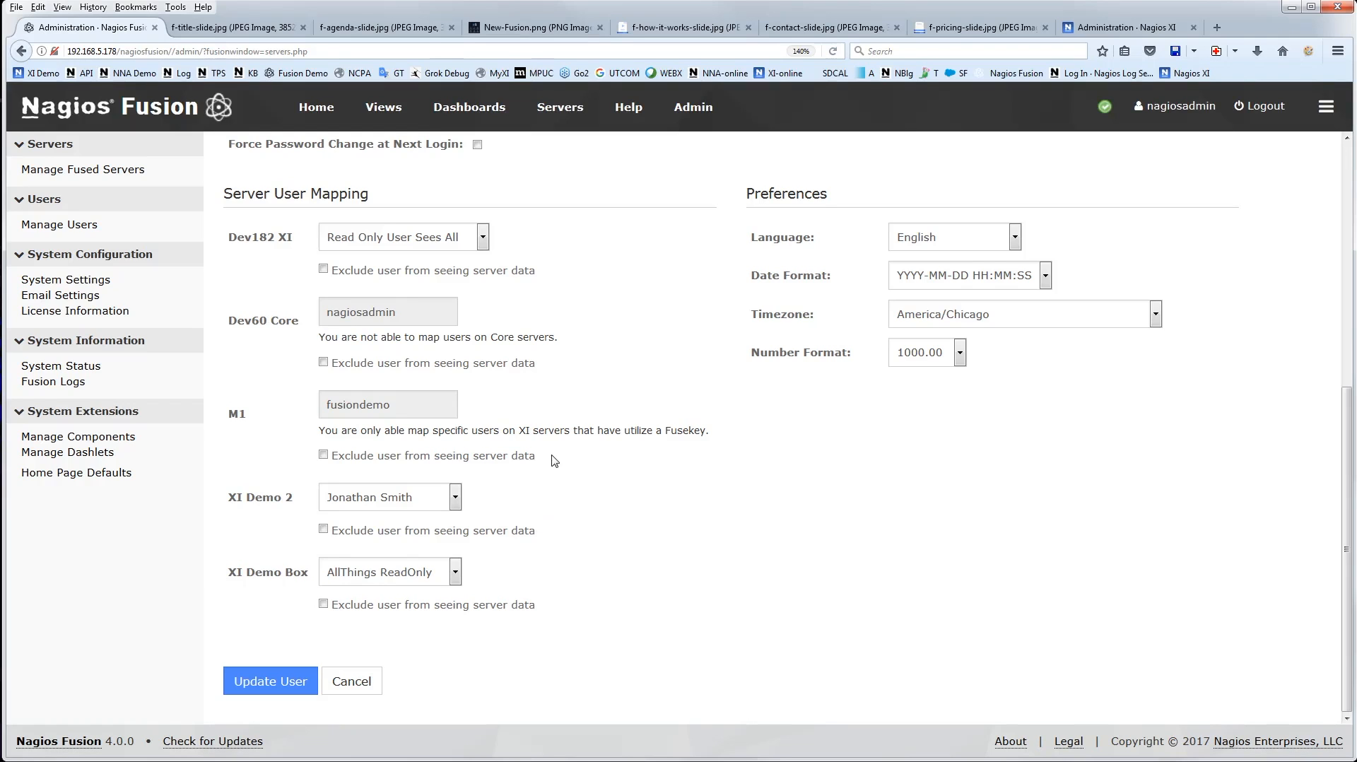
scroll(558, 463, "up", 1)
scroll(590, 480, "down", 1)
scroll(601, 486, "up", 4)
scroll(603, 487, "up", 1)
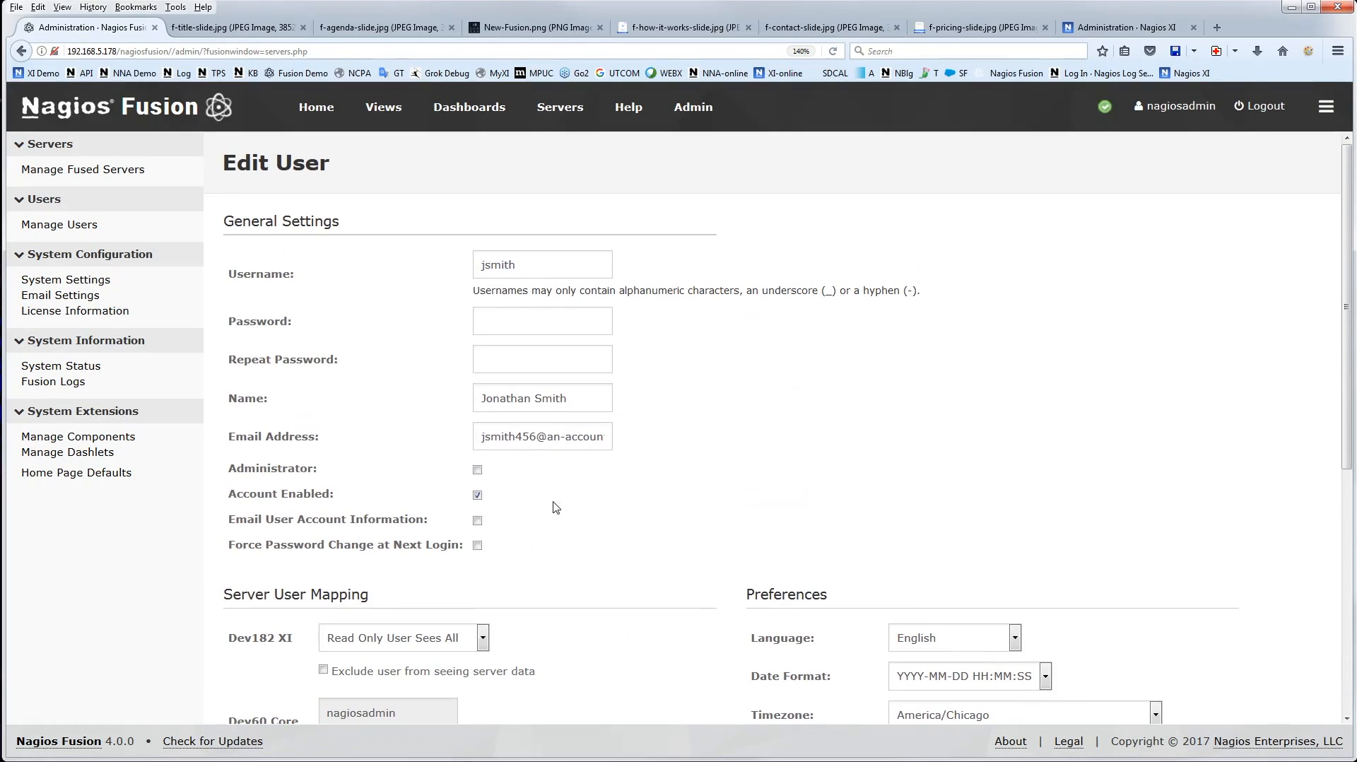
Start adding a new Fusion user and examine the general settings, server user mapping and preference fields
left_click(50, 226)
left_click(292, 223)
key("Tab")
scroll(777, 435, "down", 1)
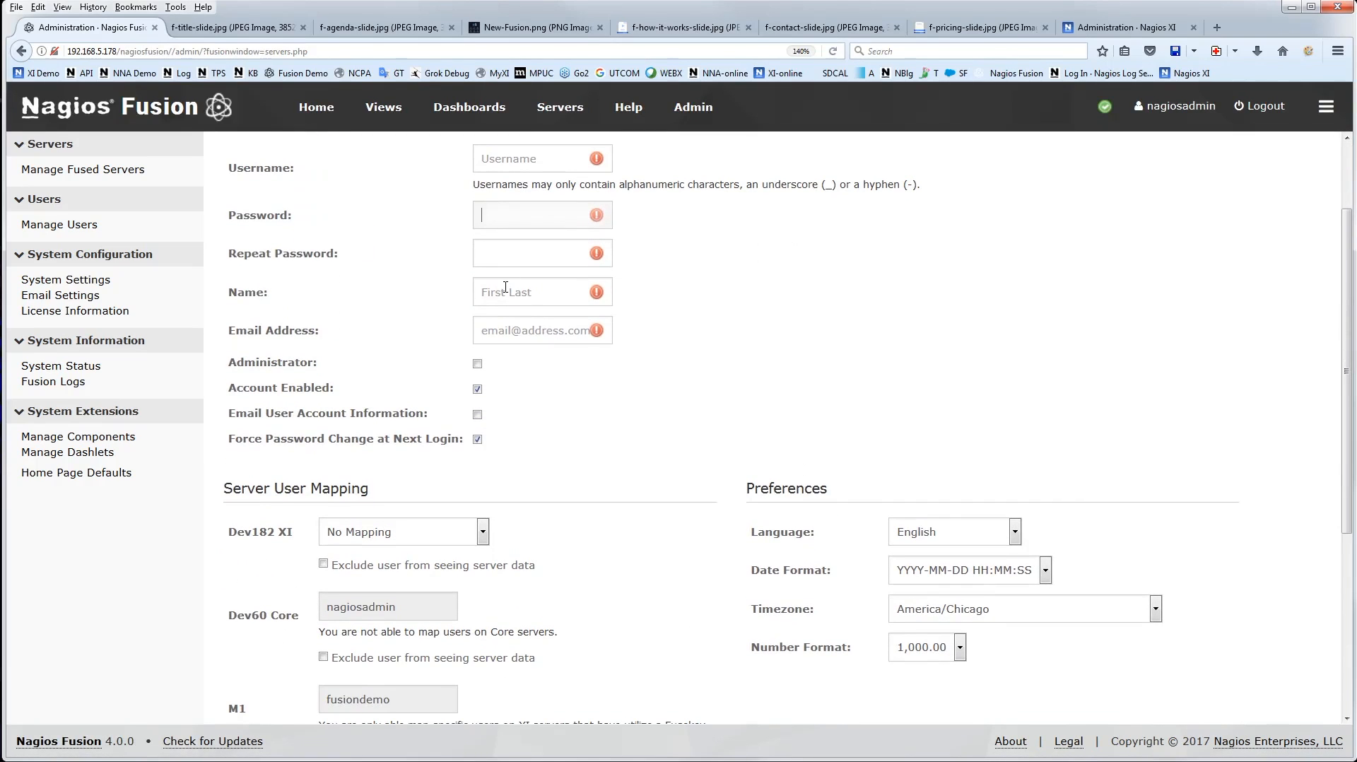
scroll(631, 398, "down", 1)
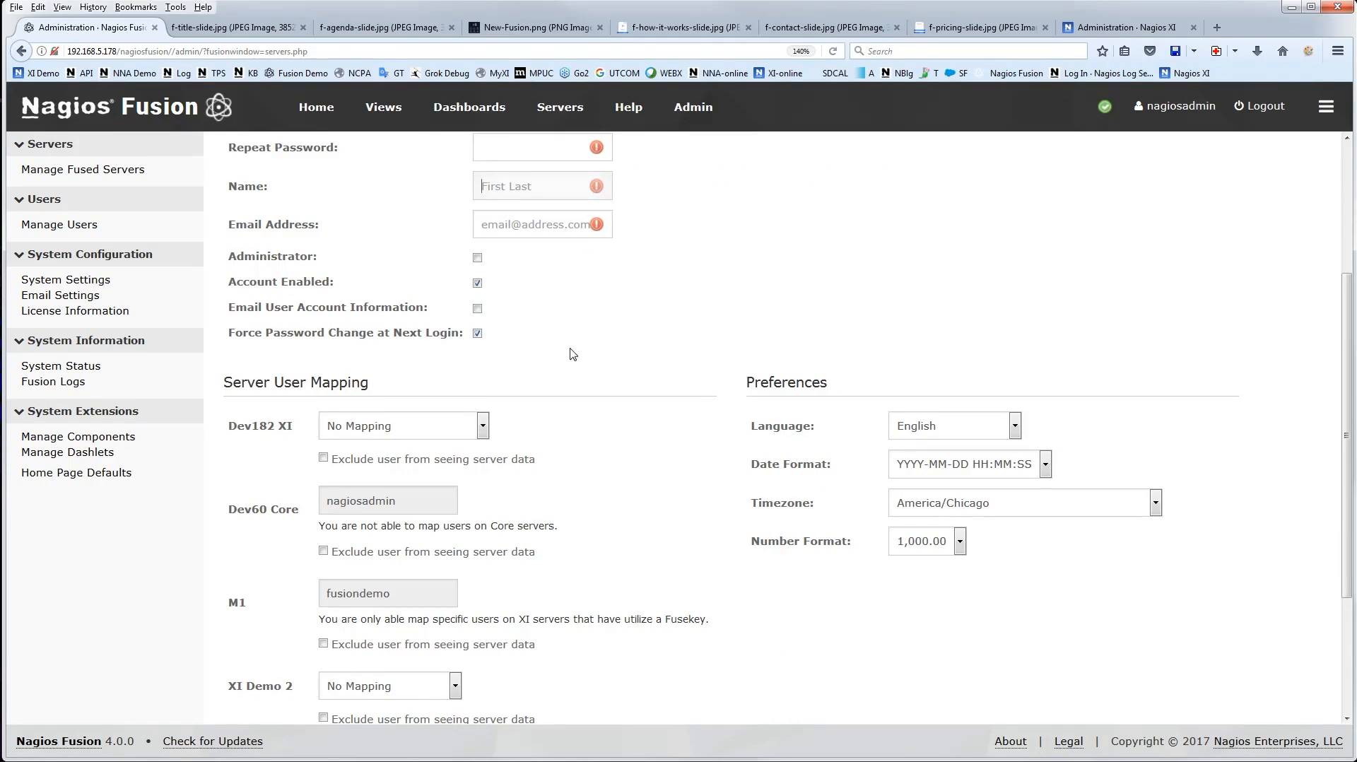
scroll(571, 352, "down", 1)
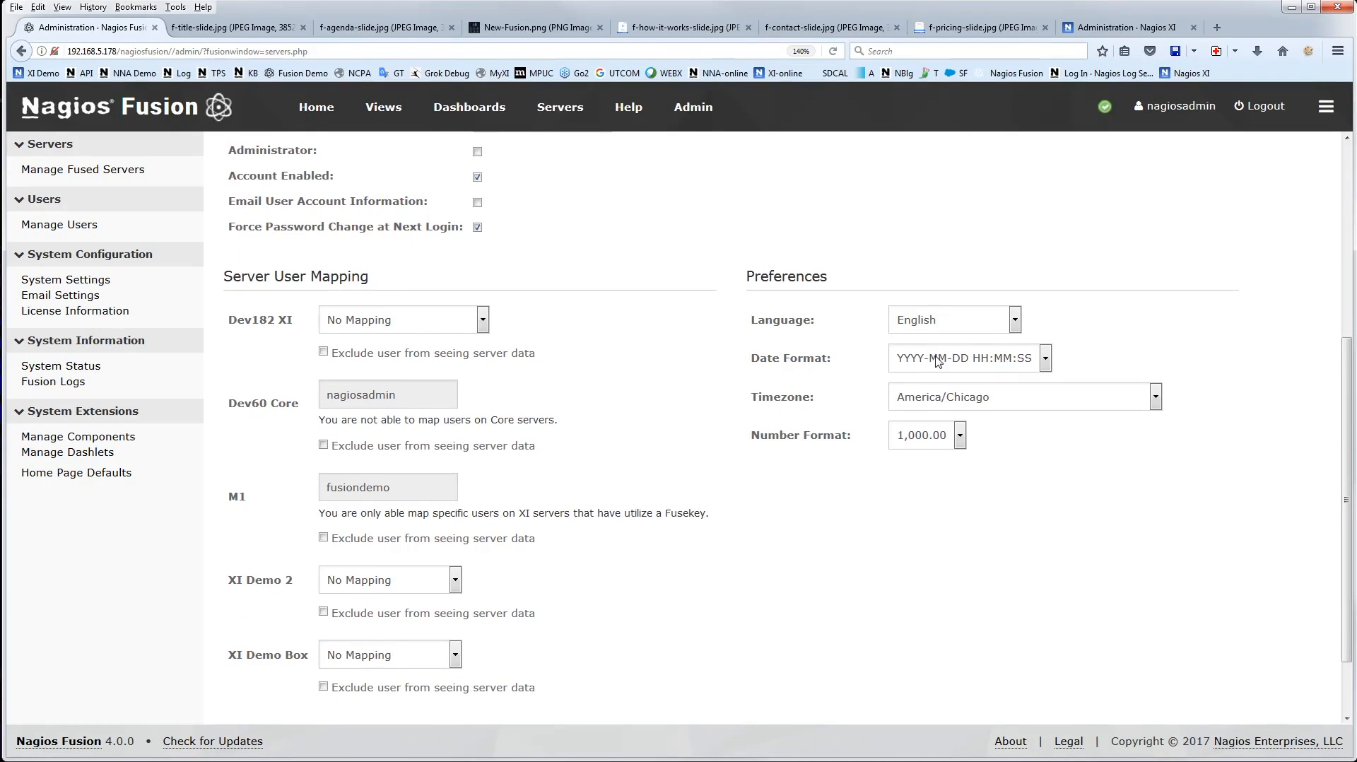
scroll(604, 456, "up", 2)
scroll(695, 488, "up", 1)
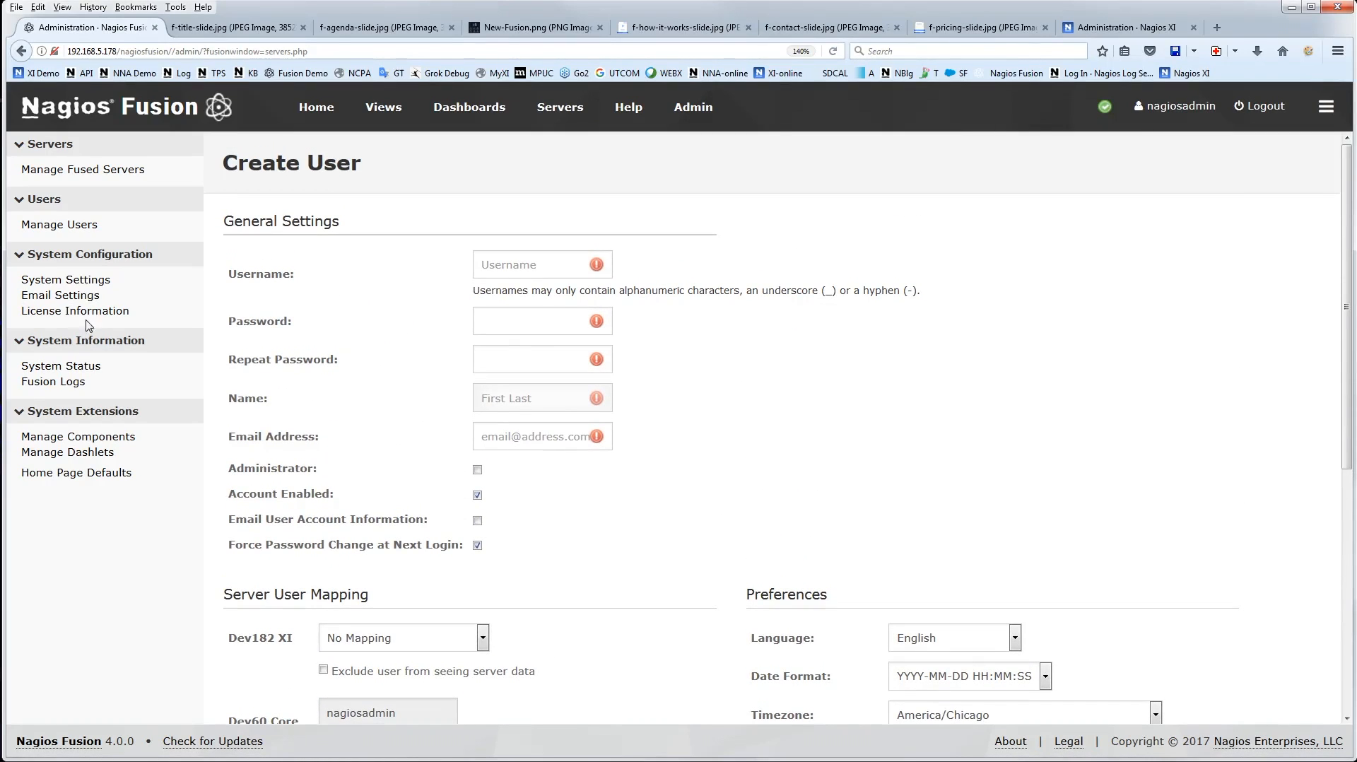
Open Fusion's system settings and examine the general program, logging and timezone options
left_click(65, 281)
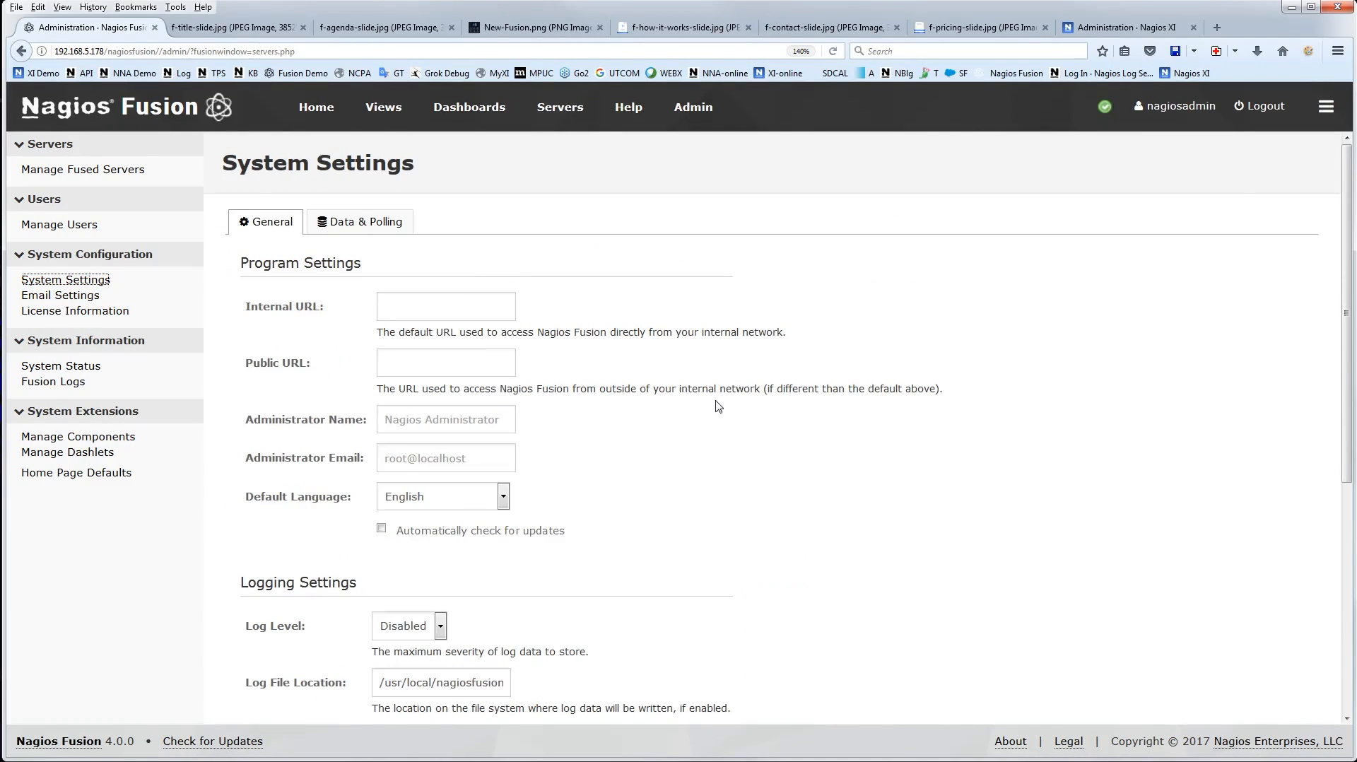
scroll(718, 406, "down", 1)
scroll(720, 409, "up", 1)
scroll(687, 467, "down", 1)
scroll(763, 495, "down", 1)
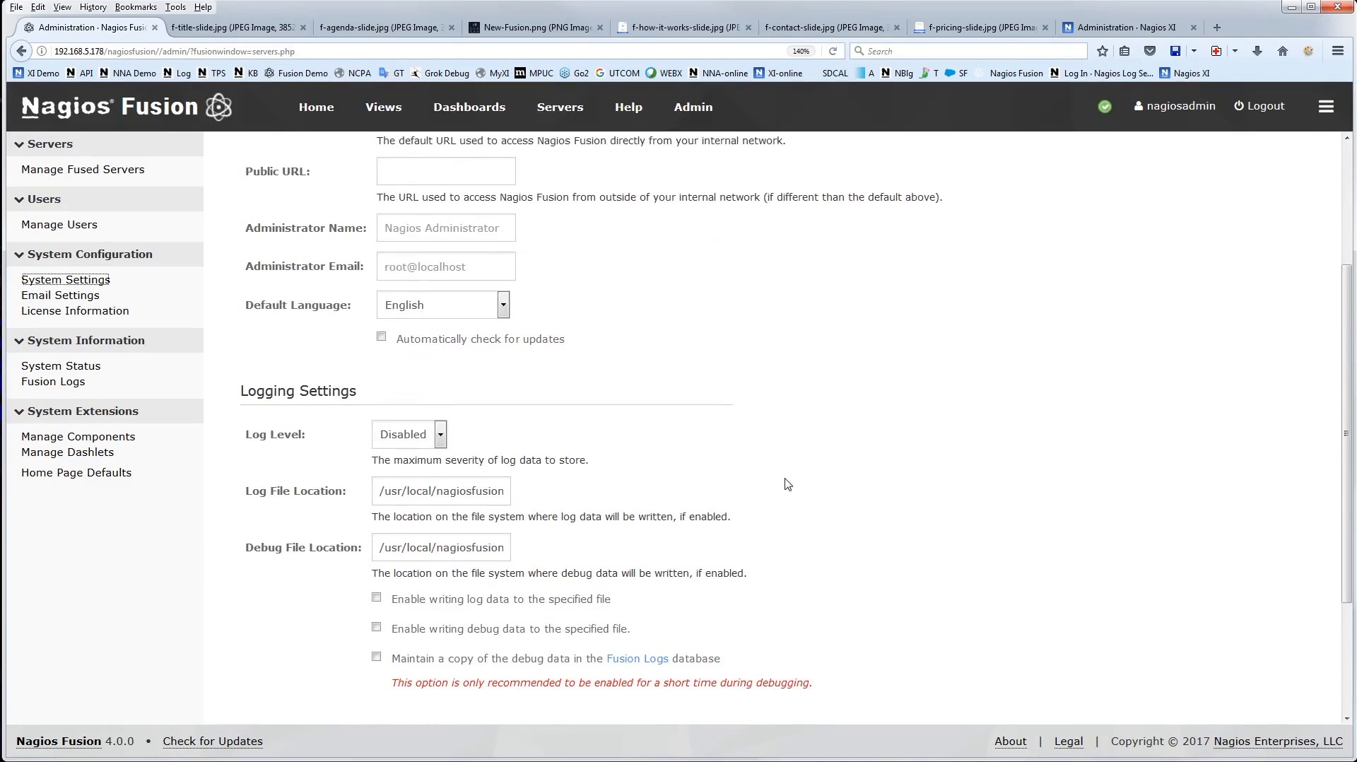
scroll(345, 447, "down", 1)
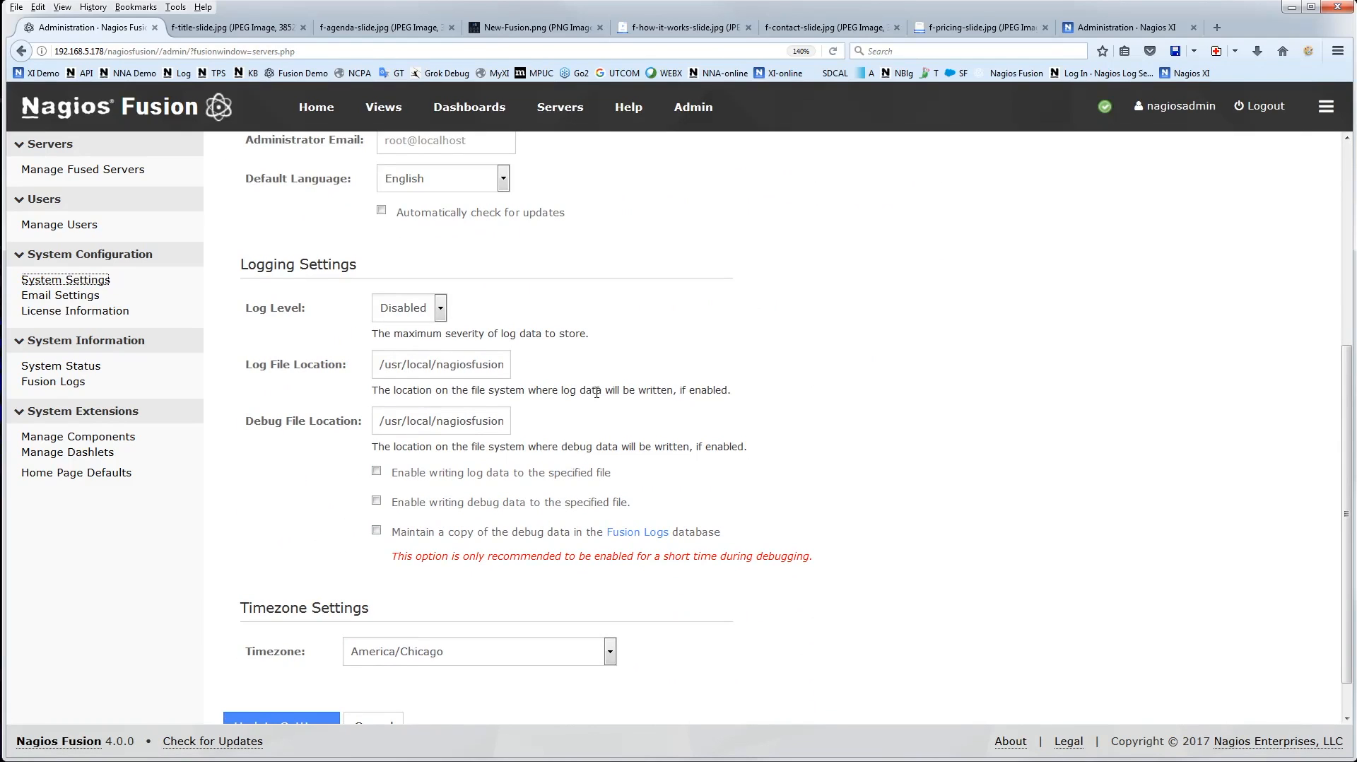
scroll(596, 393, "down", 1)
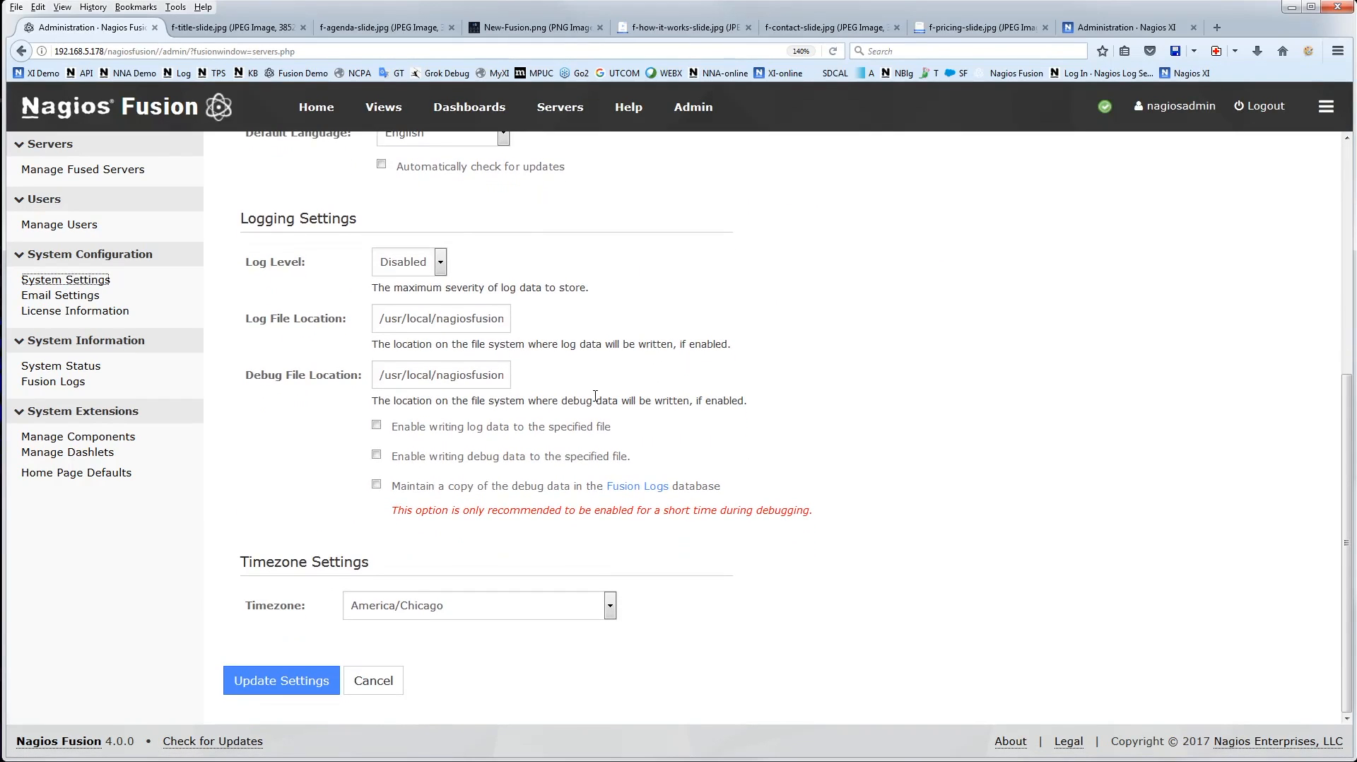
scroll(548, 323, "up", 5)
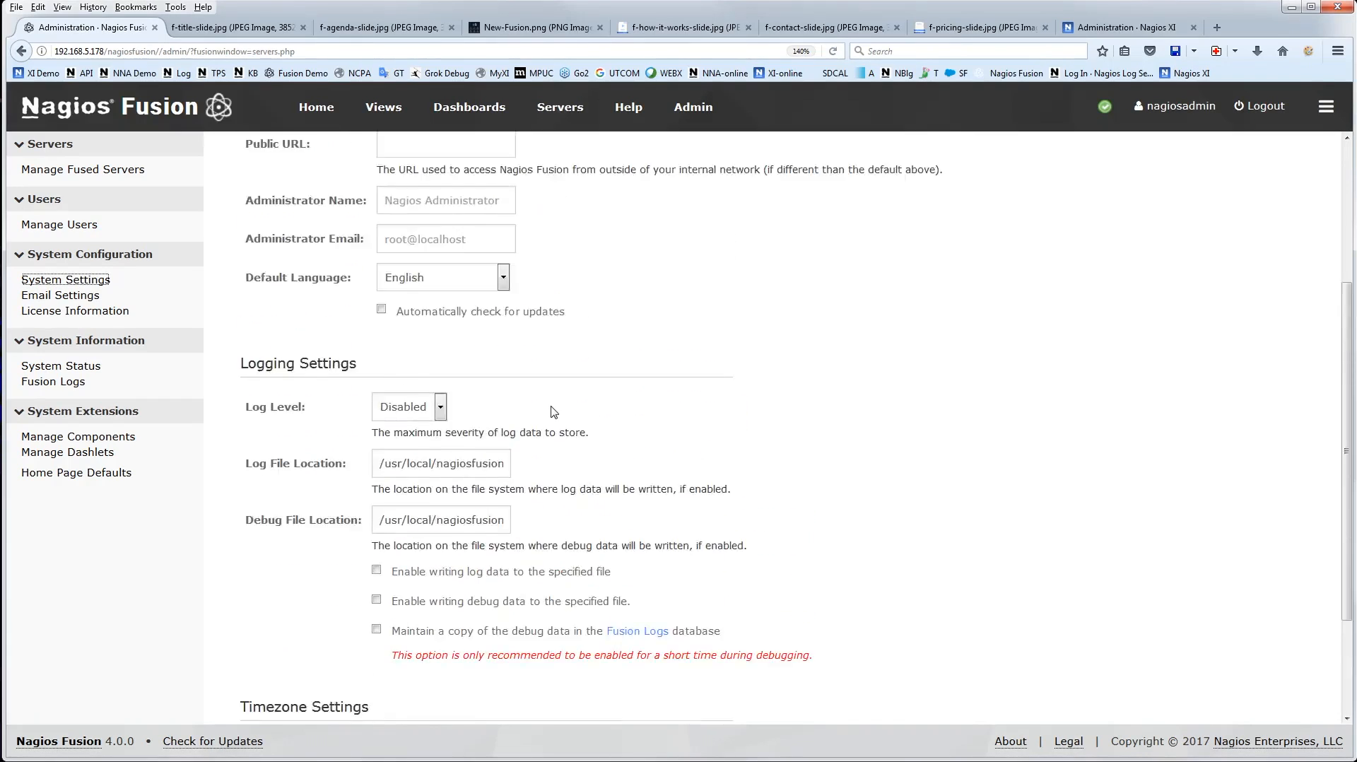
Show the Data & Polling system settings and examine the global authentication and polling intervals
left_click(366, 221)
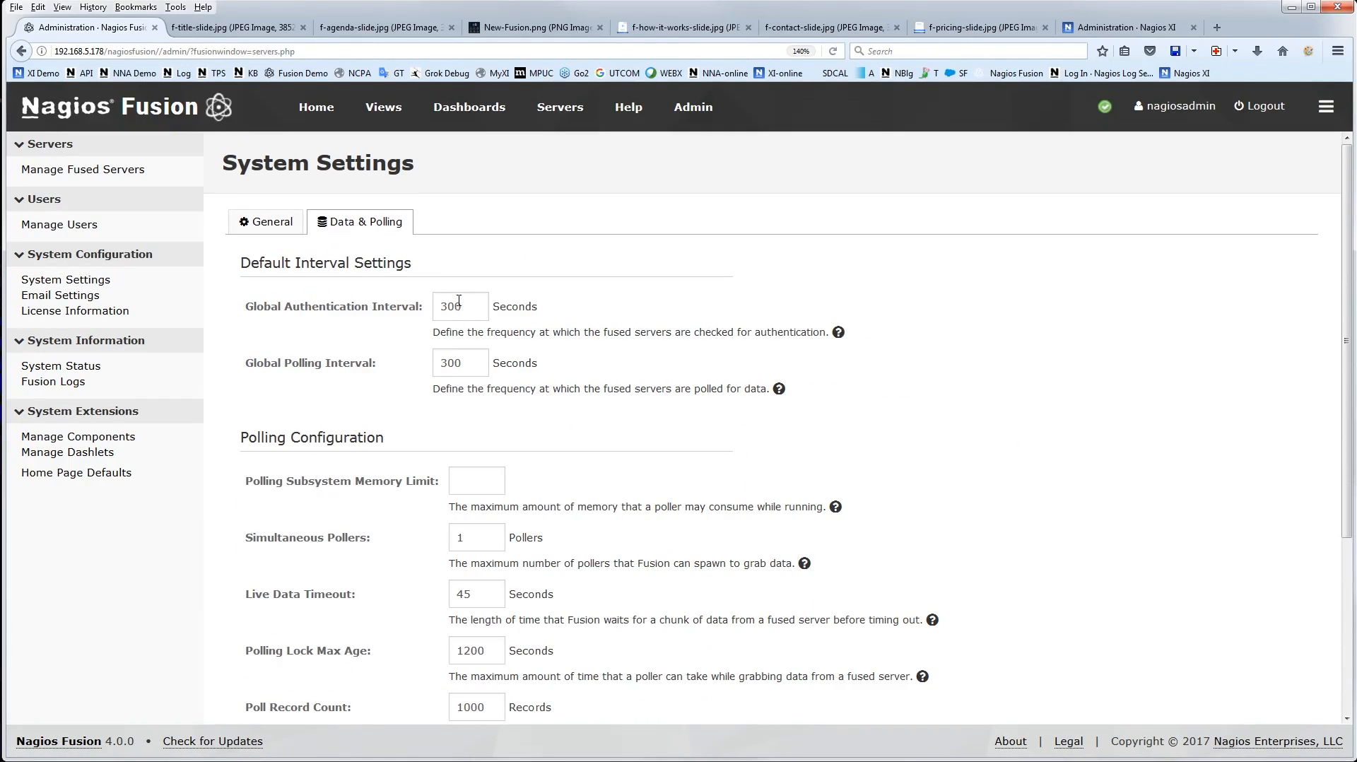
left_click_drag(473, 303, 402, 305)
left_click_drag(464, 362, 439, 363)
scroll(896, 392, "down", 1)
scroll(896, 392, "down", 3)
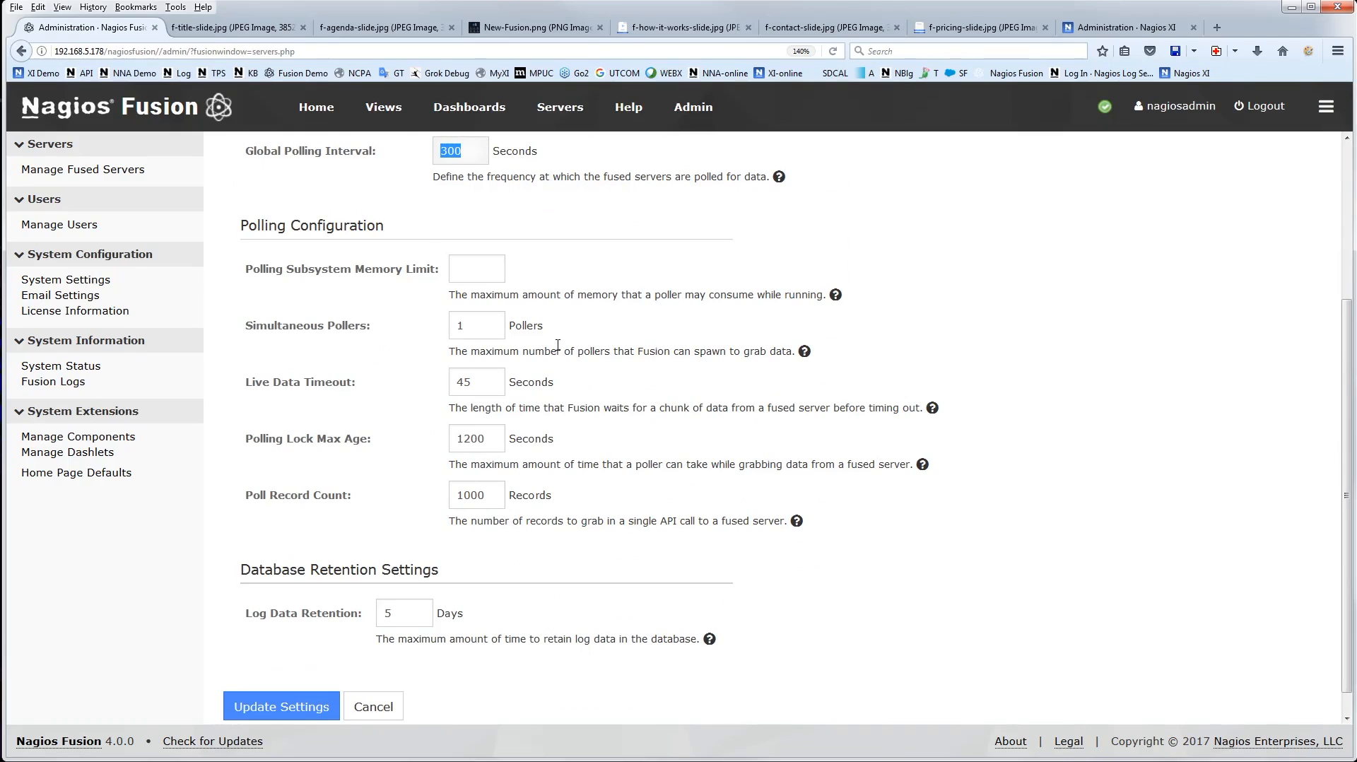
Check the help for Simultaneous Pollers and examine the remaining polling configuration and log data retention settings
left_click(806, 353)
left_click(805, 354)
left_click(805, 353)
scroll(976, 508, "up", 3)
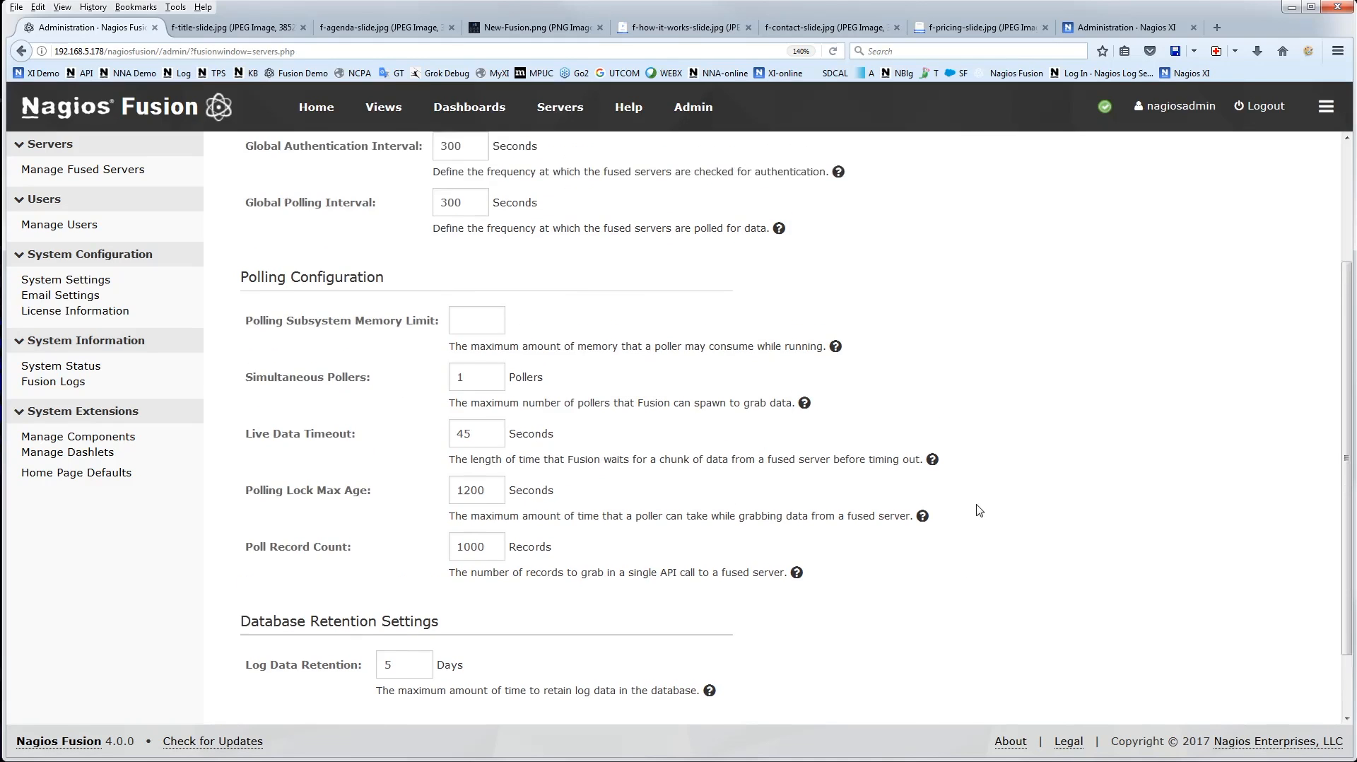
mouse_move(931, 515)
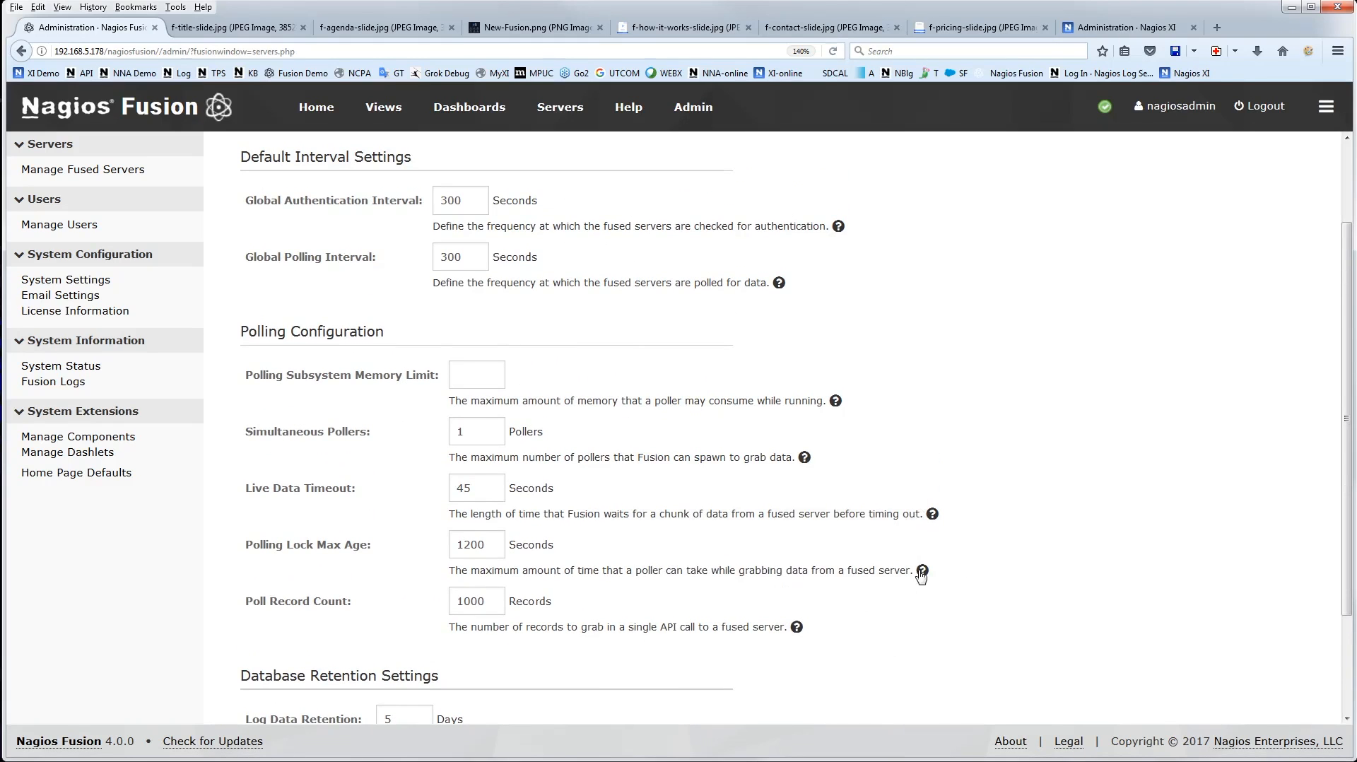
mouse_move(795, 627)
scroll(1121, 537, "down", 3)
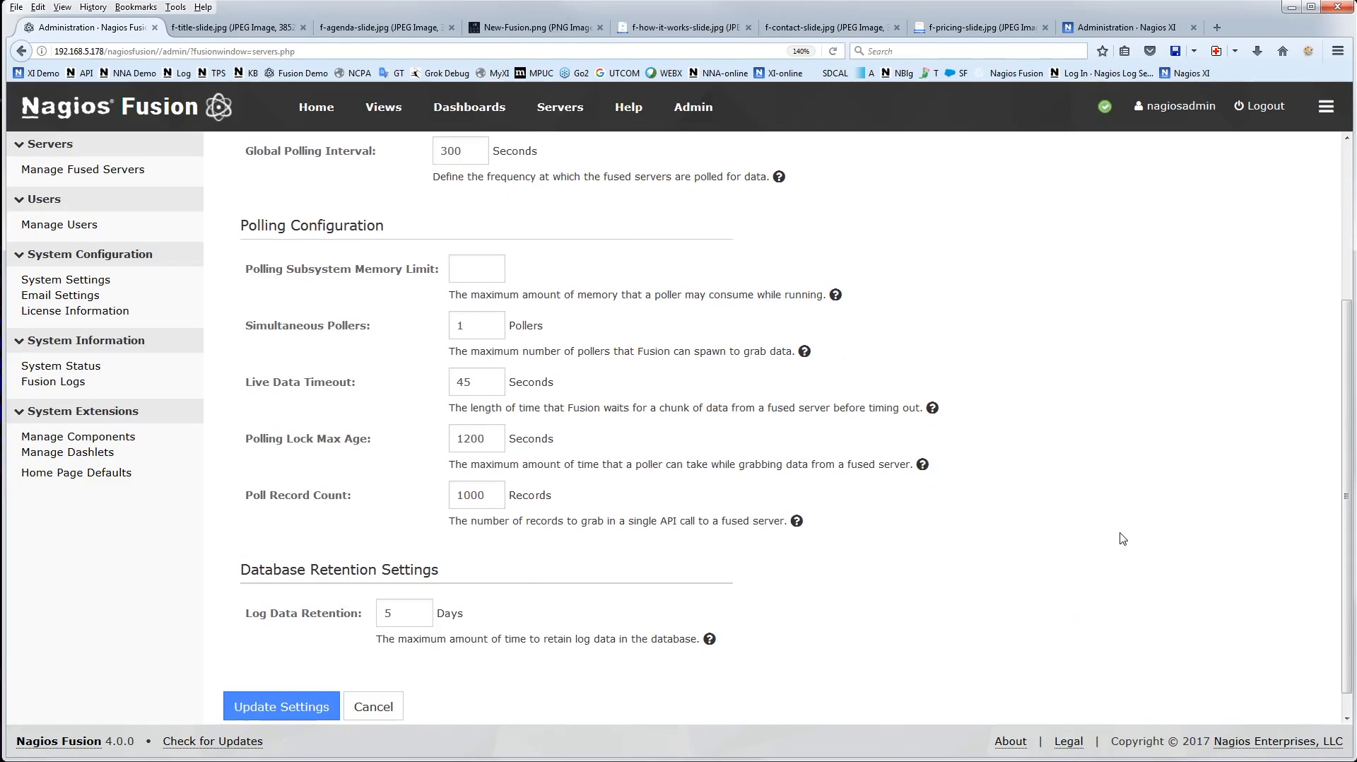
Review the polling configuration and database retention settings once more, and open the email settings
scroll(855, 653, "down", 1)
scroll(831, 629, "up", 5)
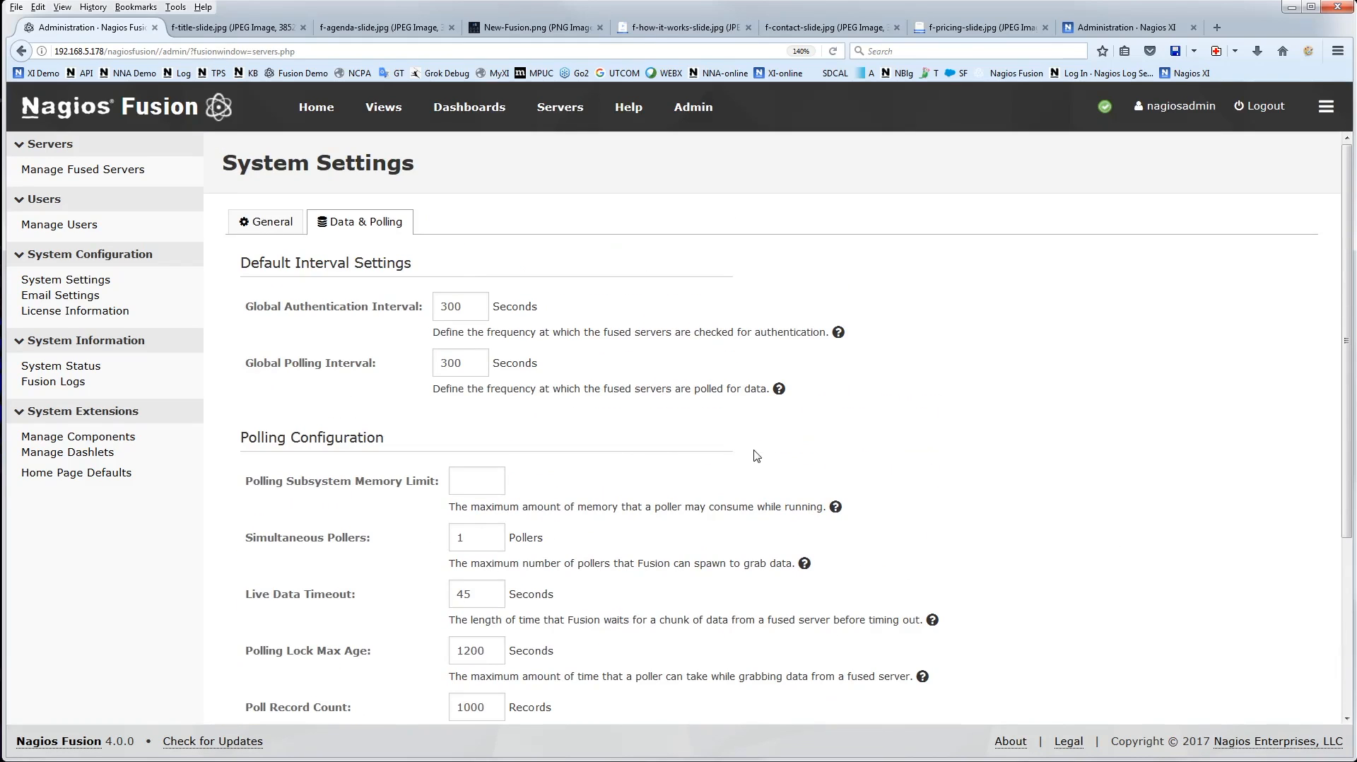
scroll(768, 454, "down", 2)
scroll(768, 455, "down", 3)
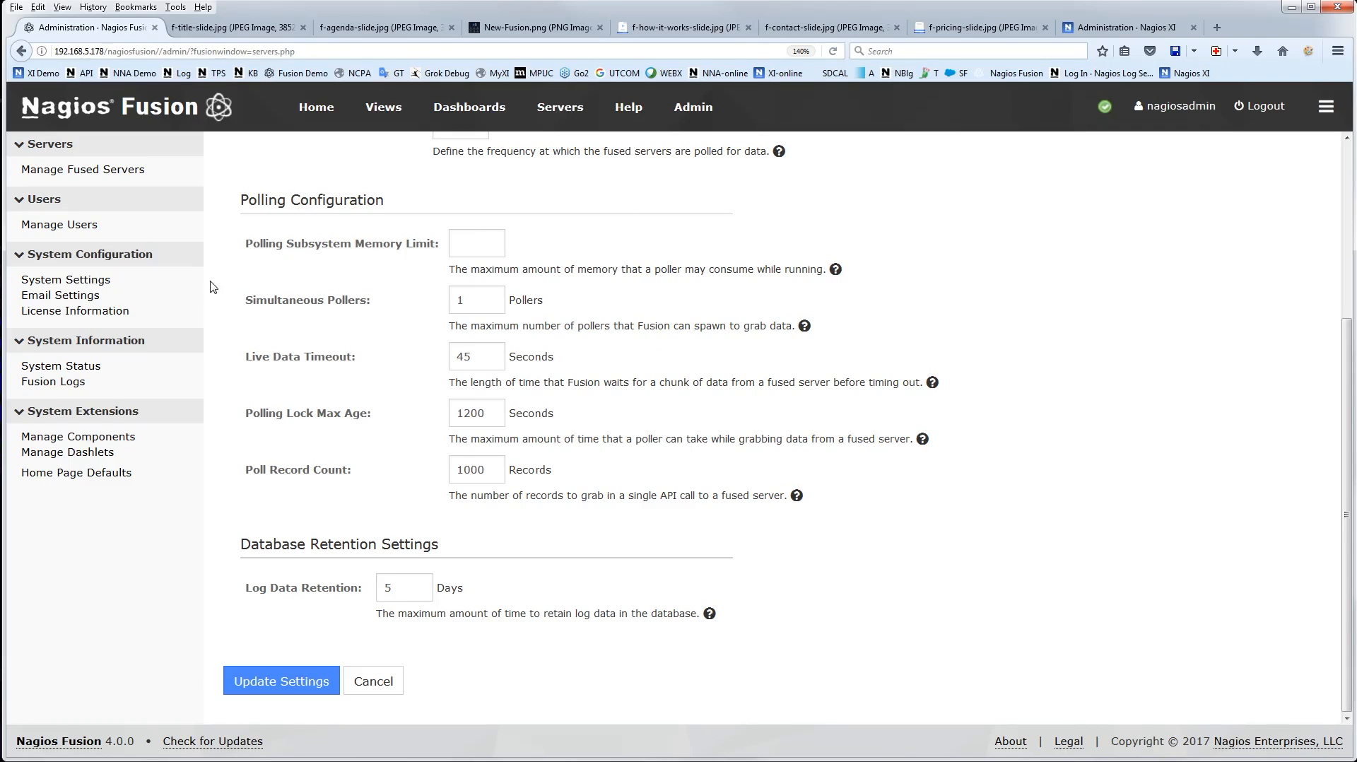
left_click(71, 295)
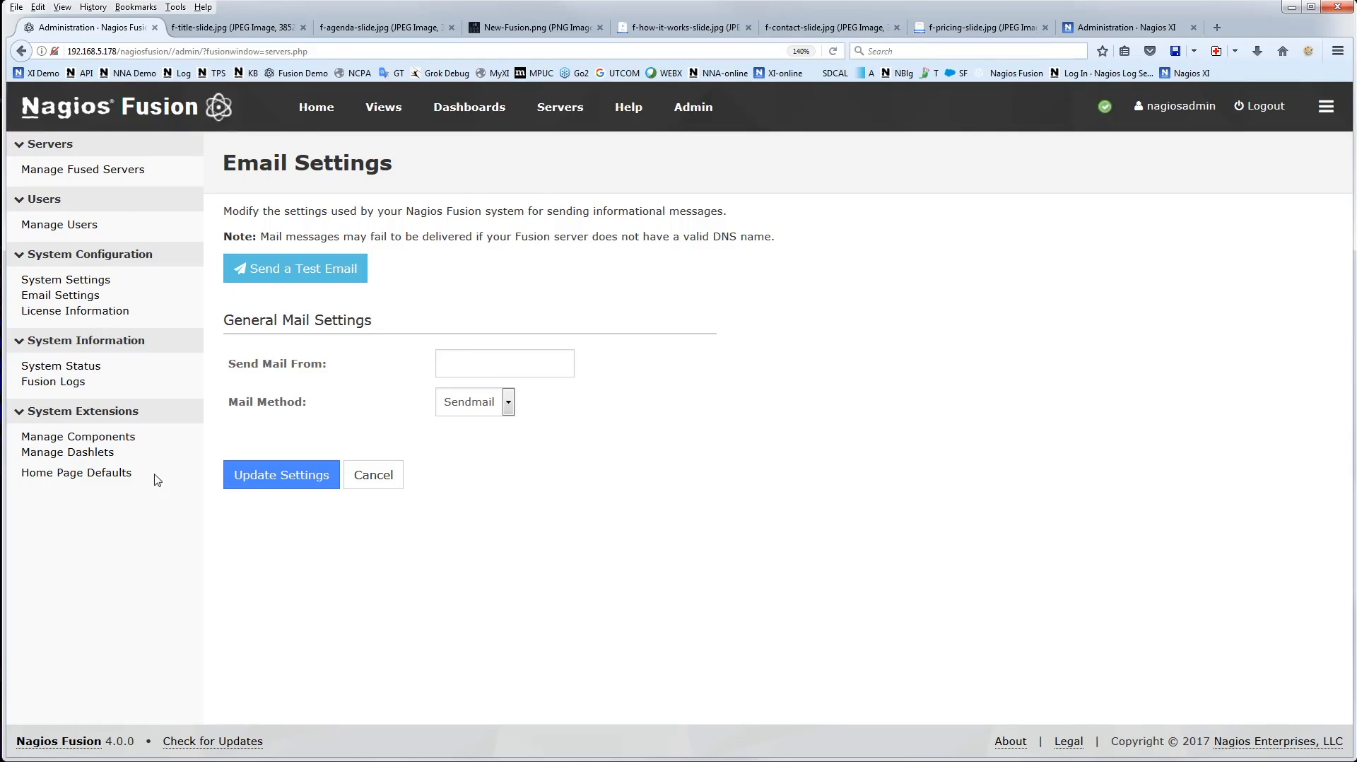
Examine the subsystem status and server statistics, and open the Fusion logs
left_click(61, 366)
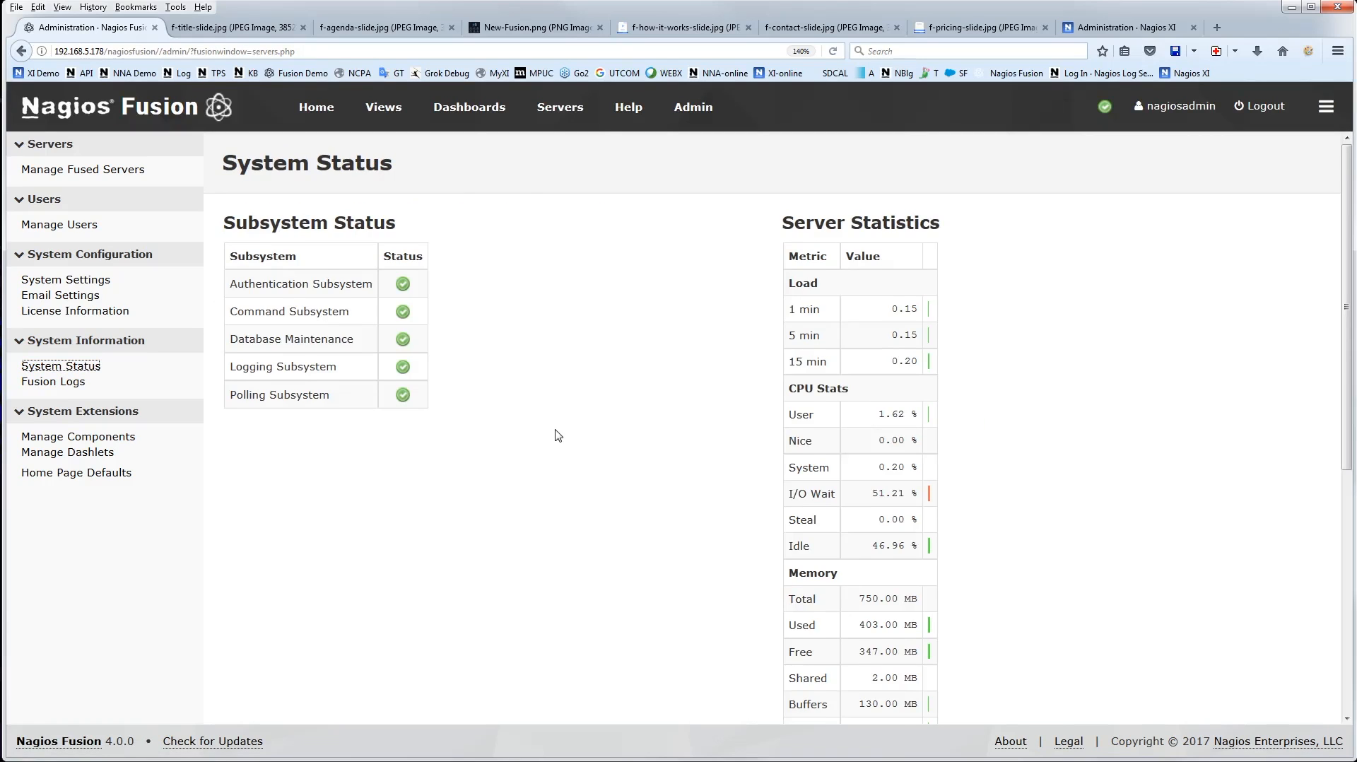
scroll(345, 287, "down", 2)
scroll(302, 419, "up", 2)
left_click(57, 381)
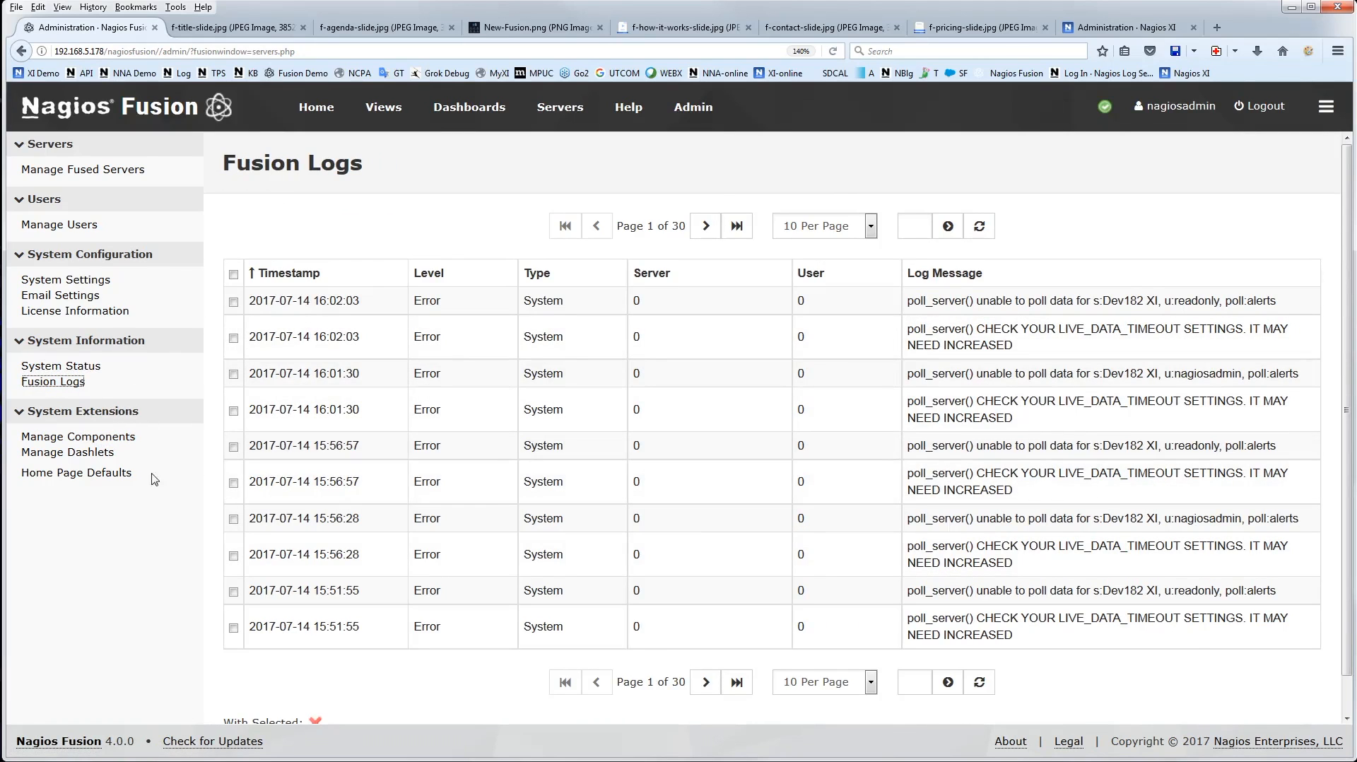
Open the component and dashlet management pages, and switch to the pricing slide
left_click(81, 438)
left_click(96, 460)
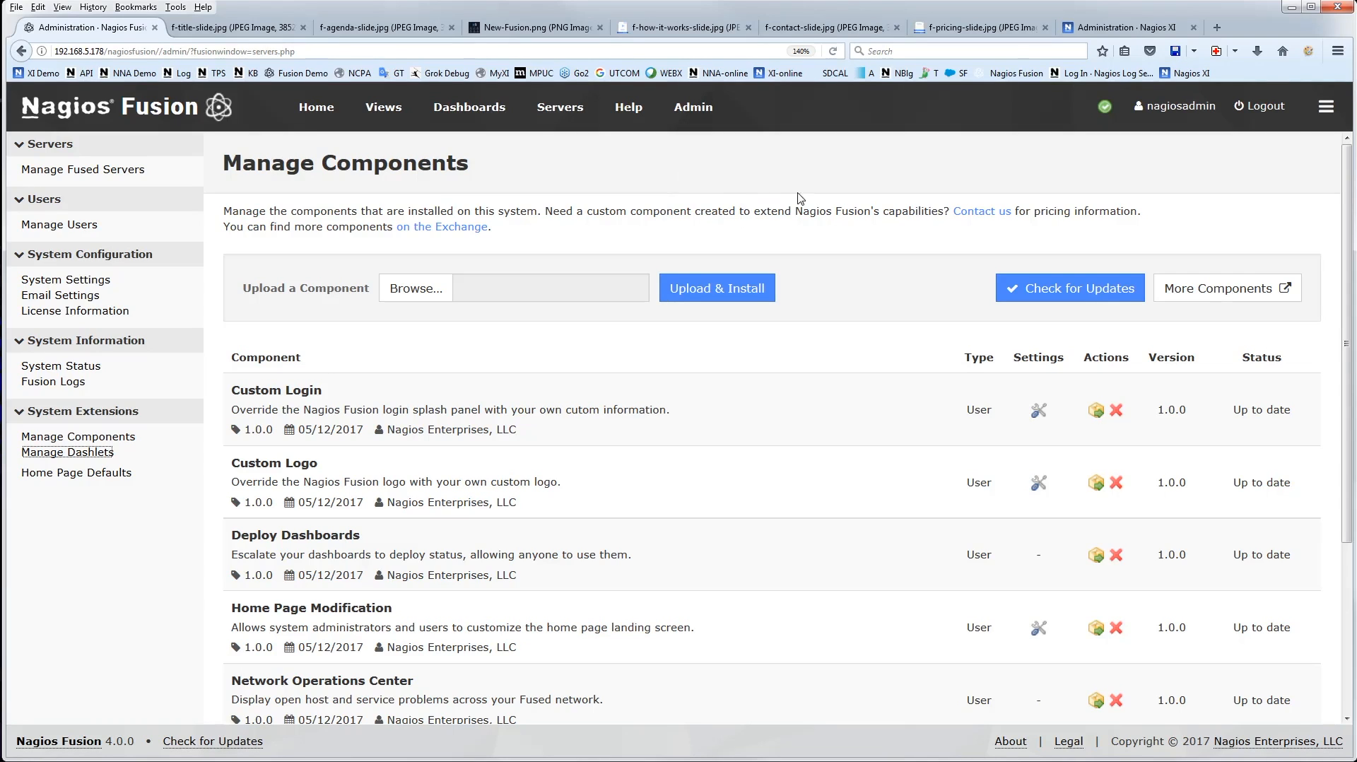
left_click(999, 29)
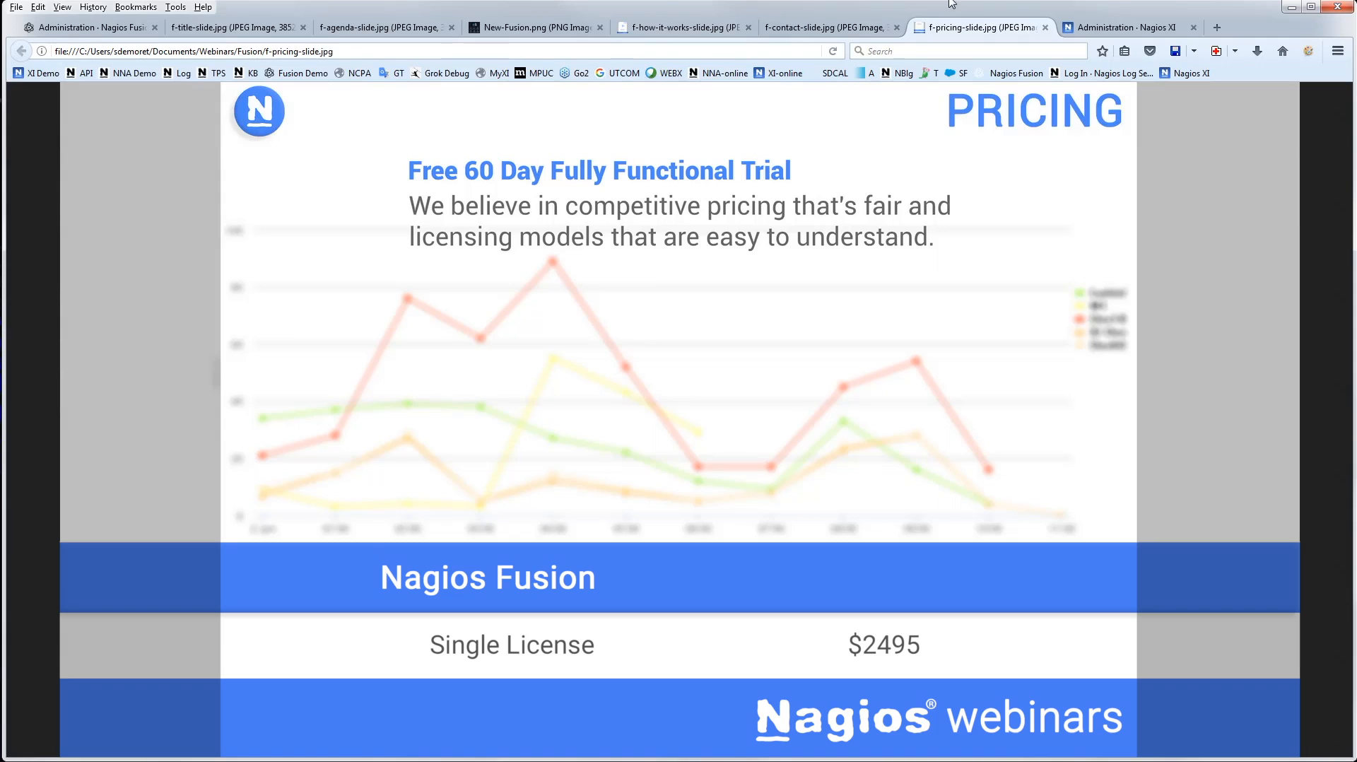
Open nagios.com in a new browser tab and go to its downloads page
left_click(1221, 29)
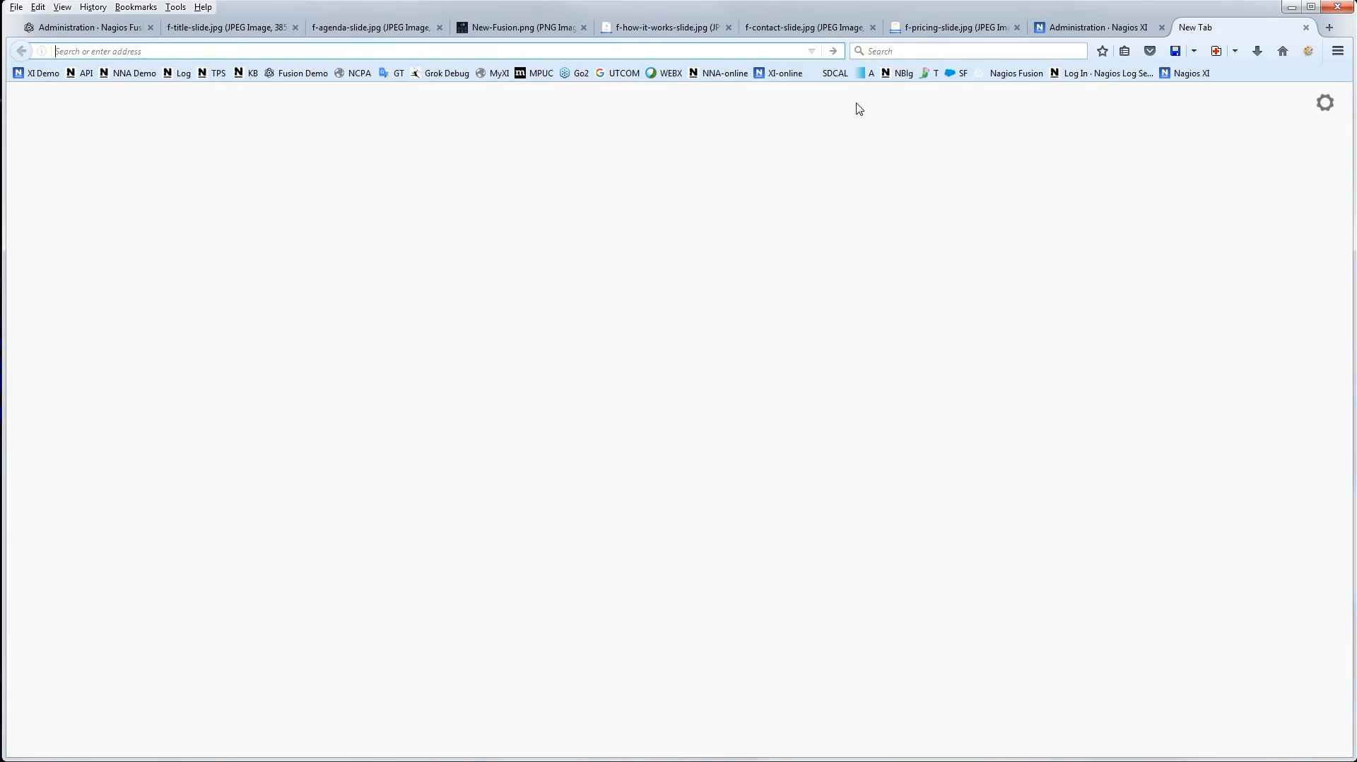
type("nagios.com/")
key("Return")
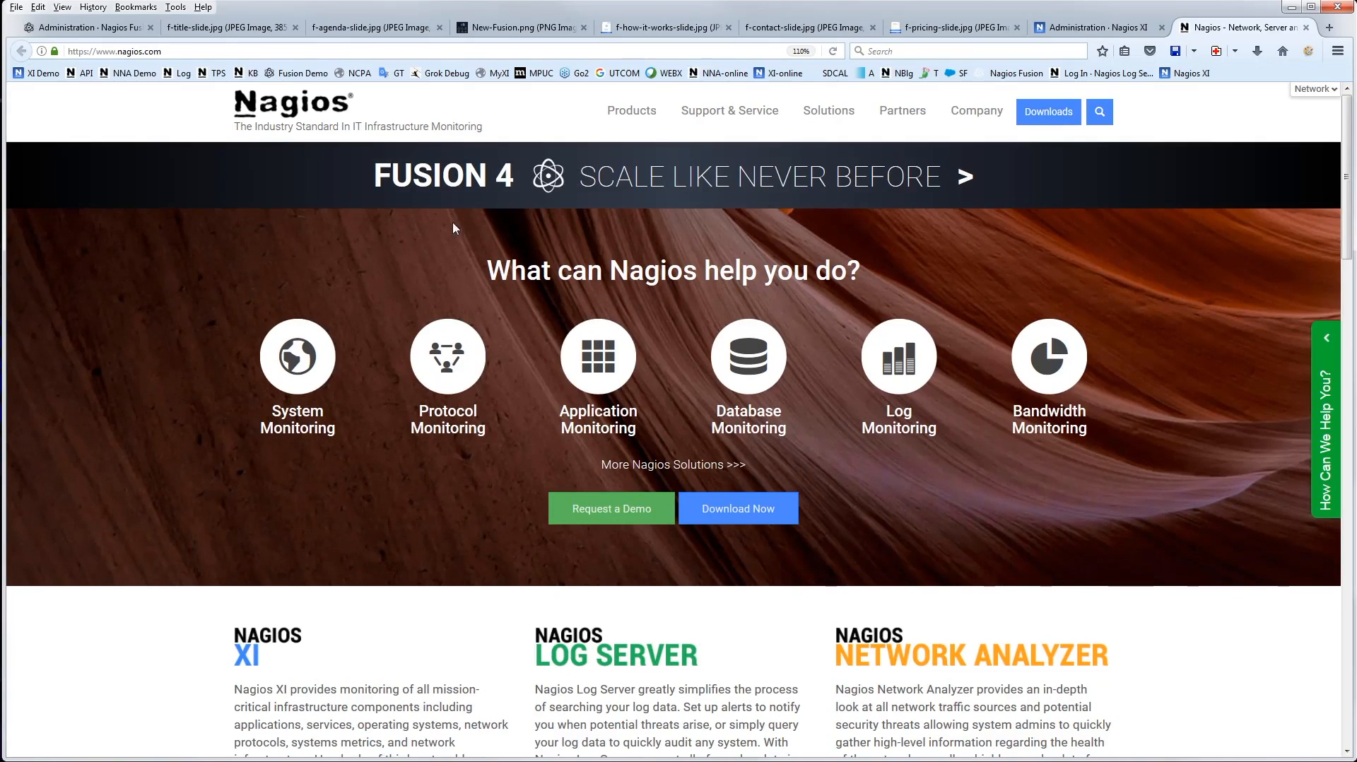
left_click(1042, 117)
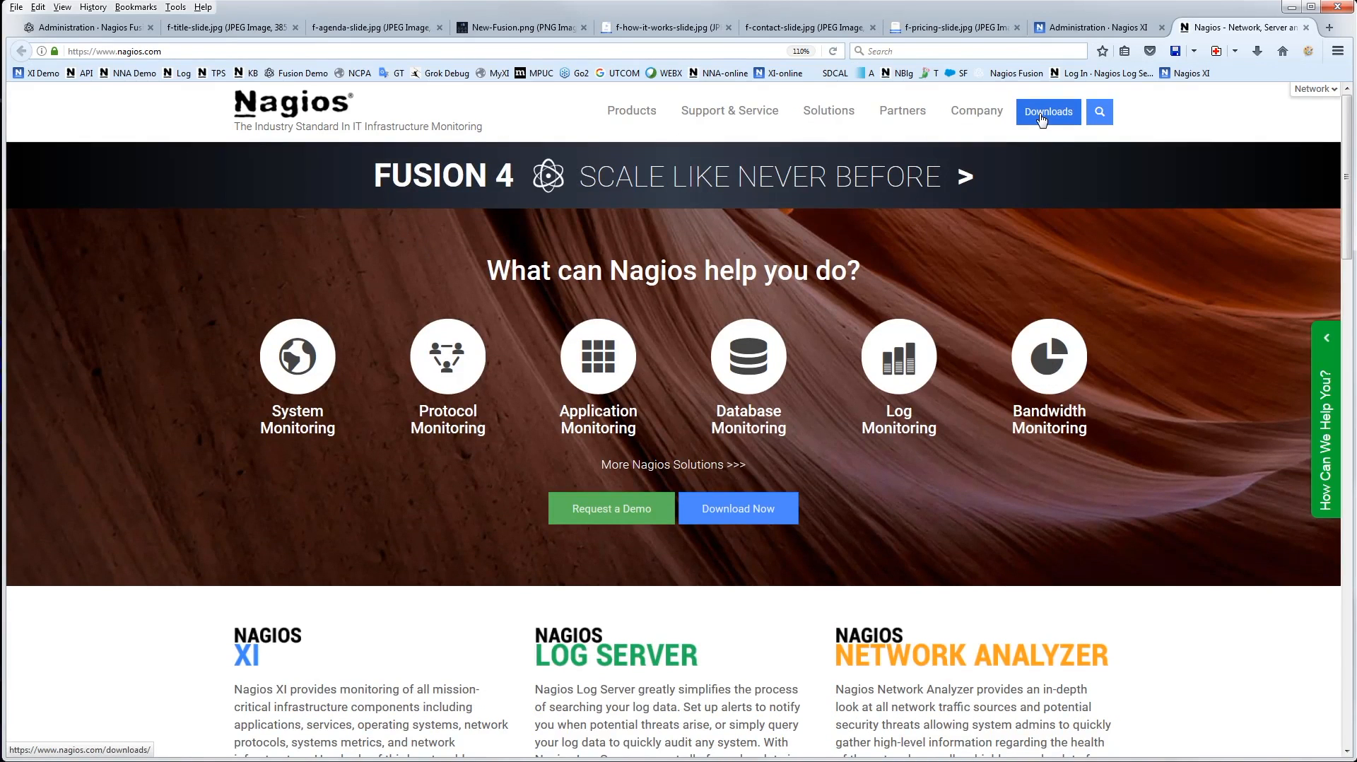
Open the Nagios Fusion download page and examine the Microsoft, VMware and Linux platform options
scroll(1115, 431, "down", 3)
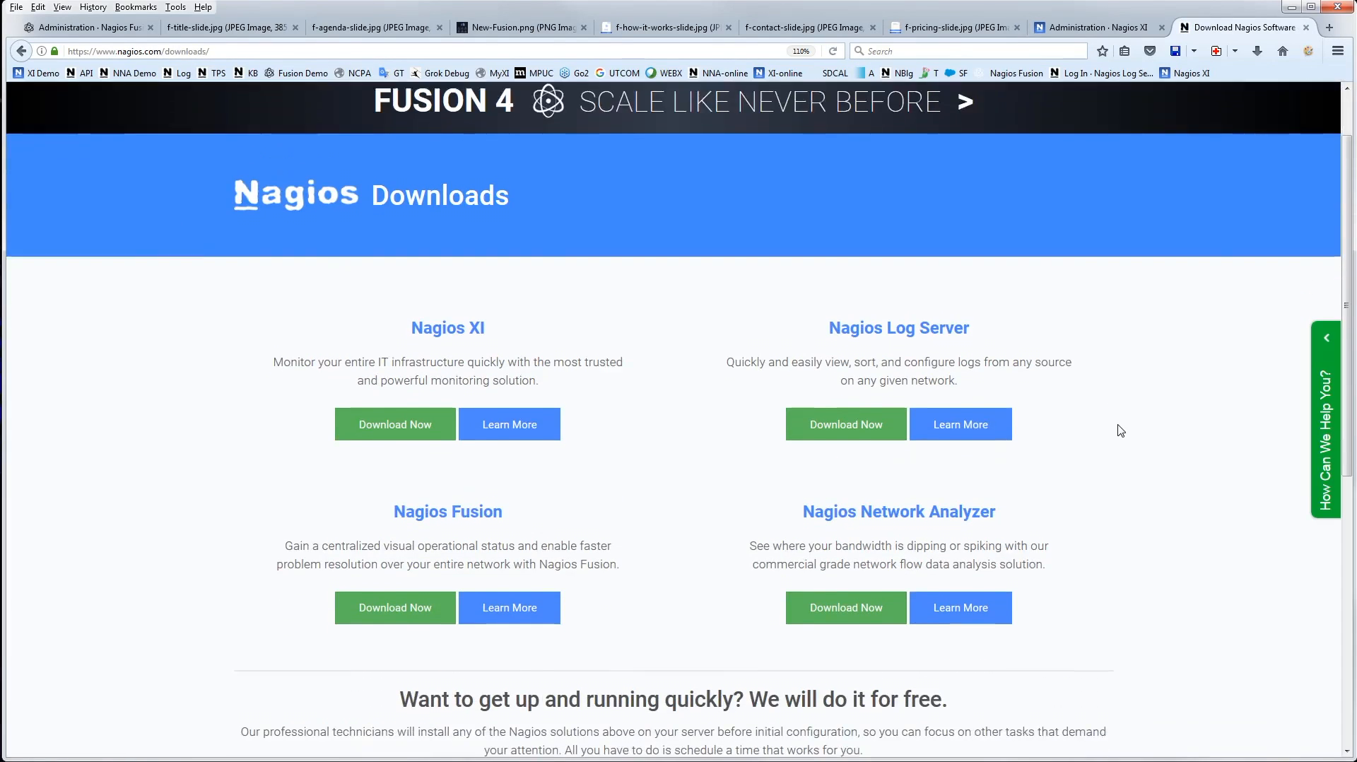
left_click(394, 515)
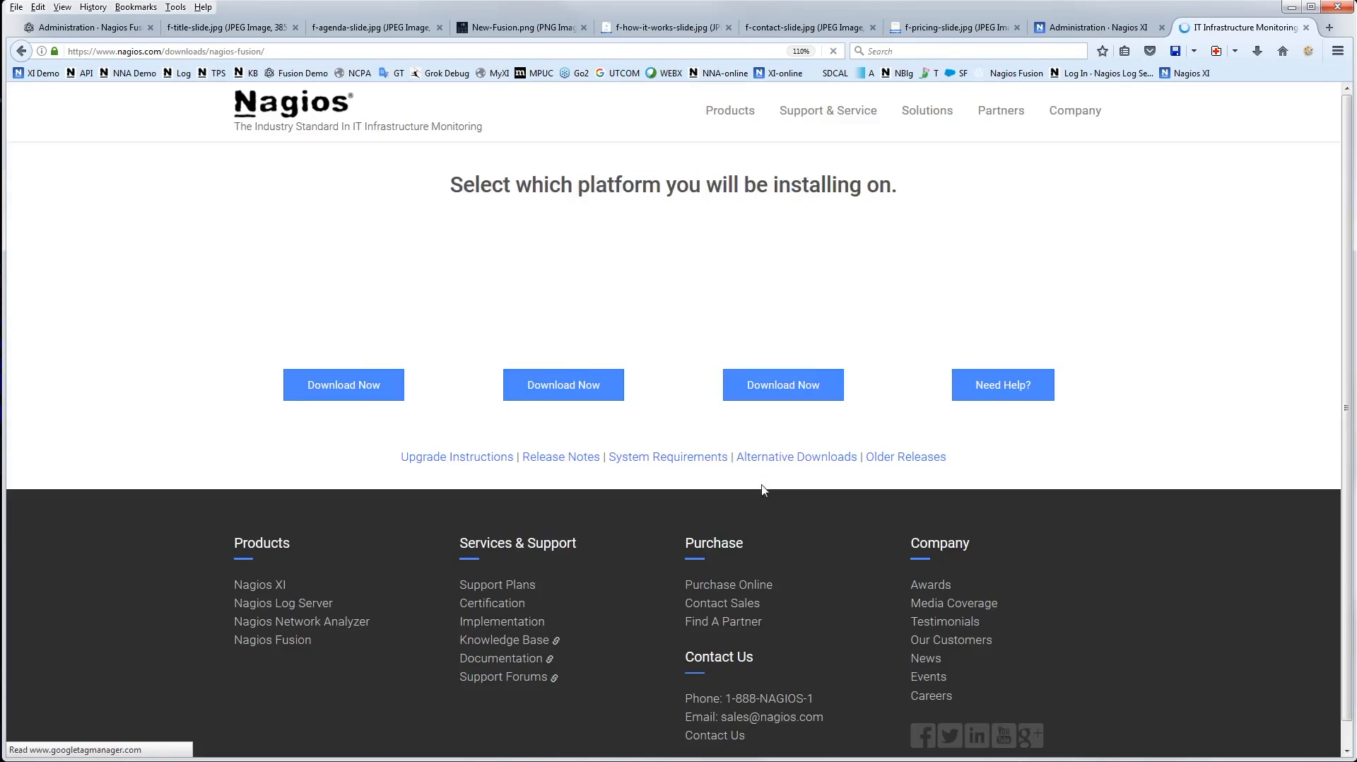
scroll(494, 537, "down", 3)
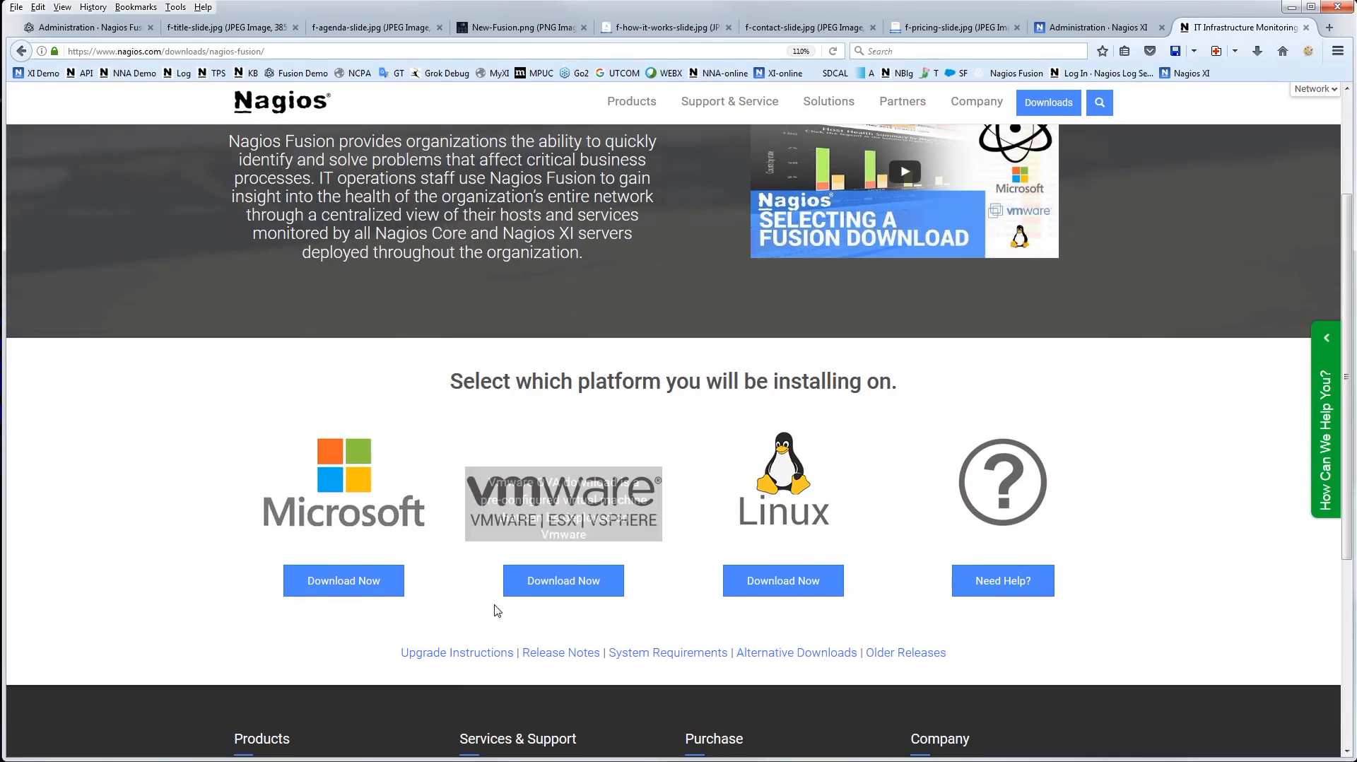
mouse_move(561, 508)
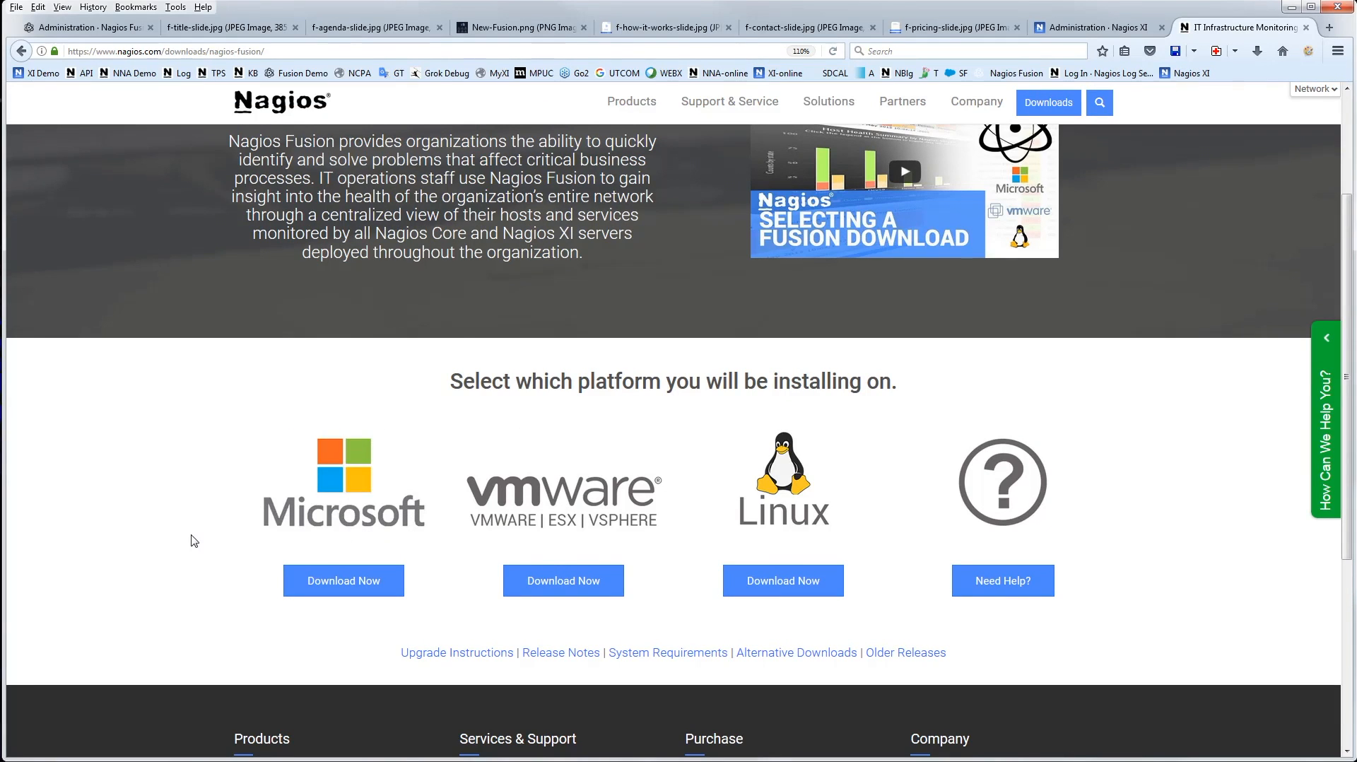
mouse_move(925, 506)
Go to support.nagios.com/forum and view the product boards in the General Support section
left_click(371, 50)
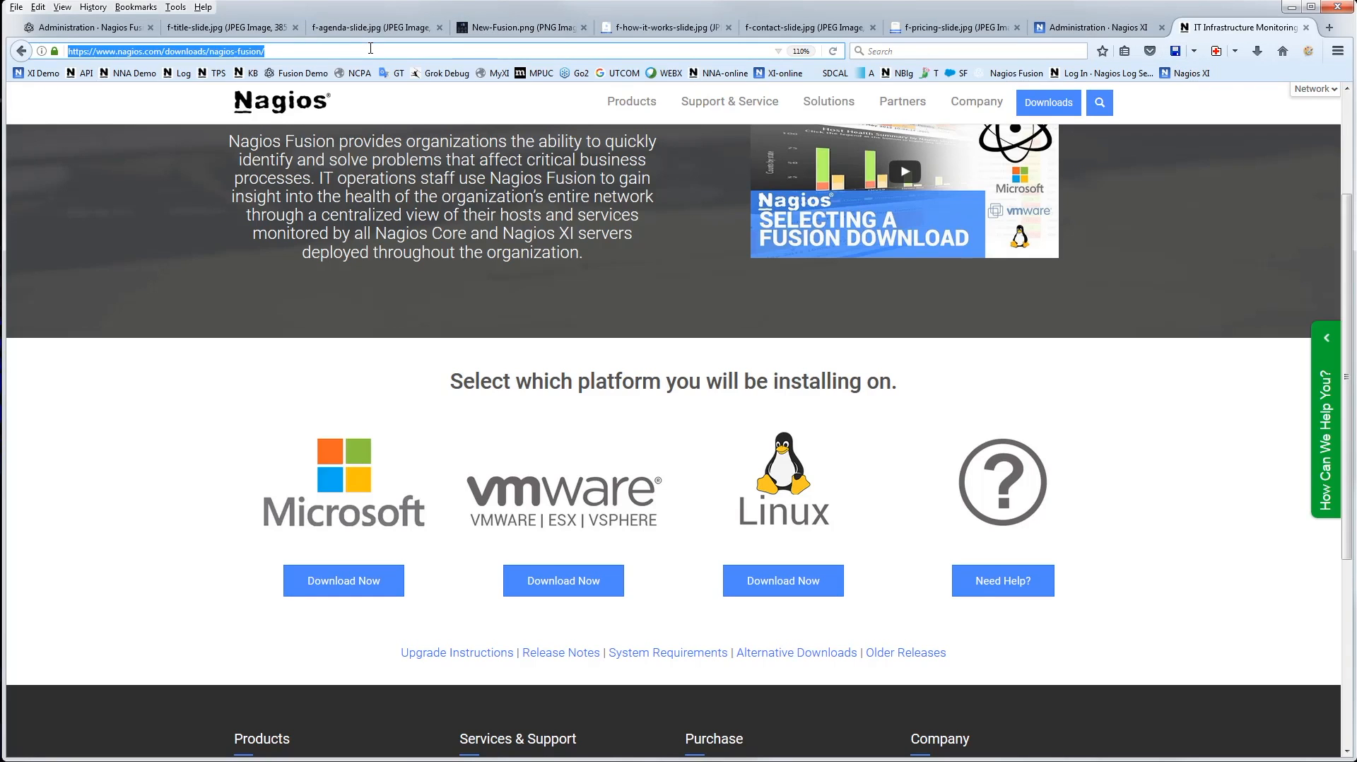
type("support.nagios.com/")
key("Return")
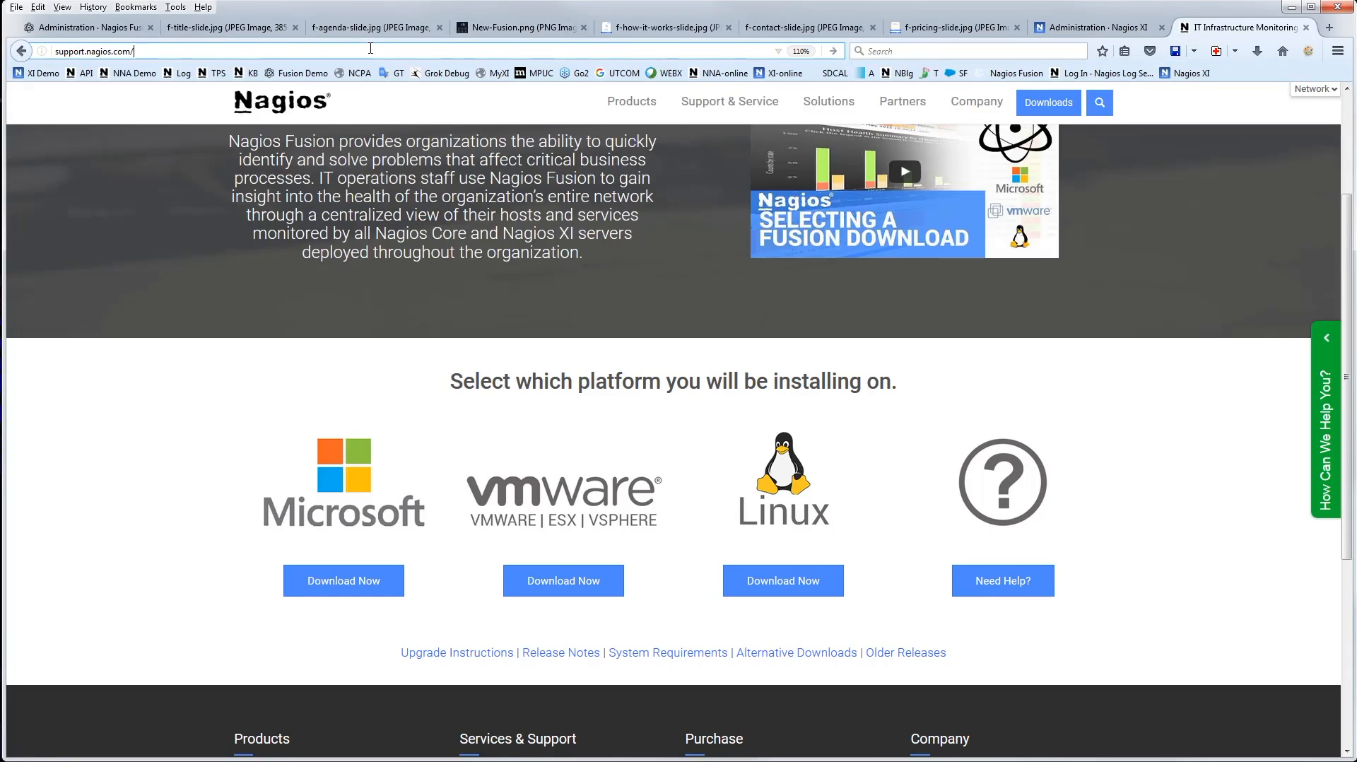
type("forum/")
key("Return")
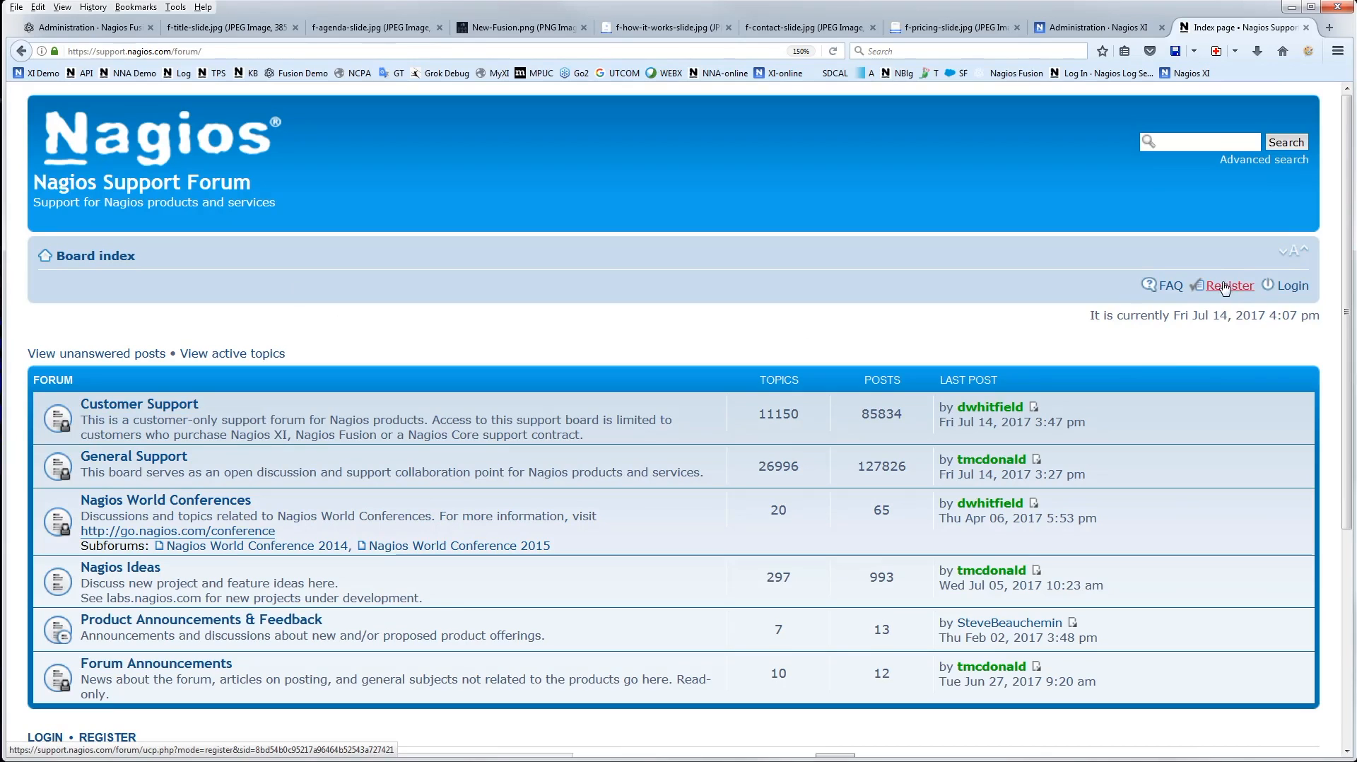
left_click(152, 463)
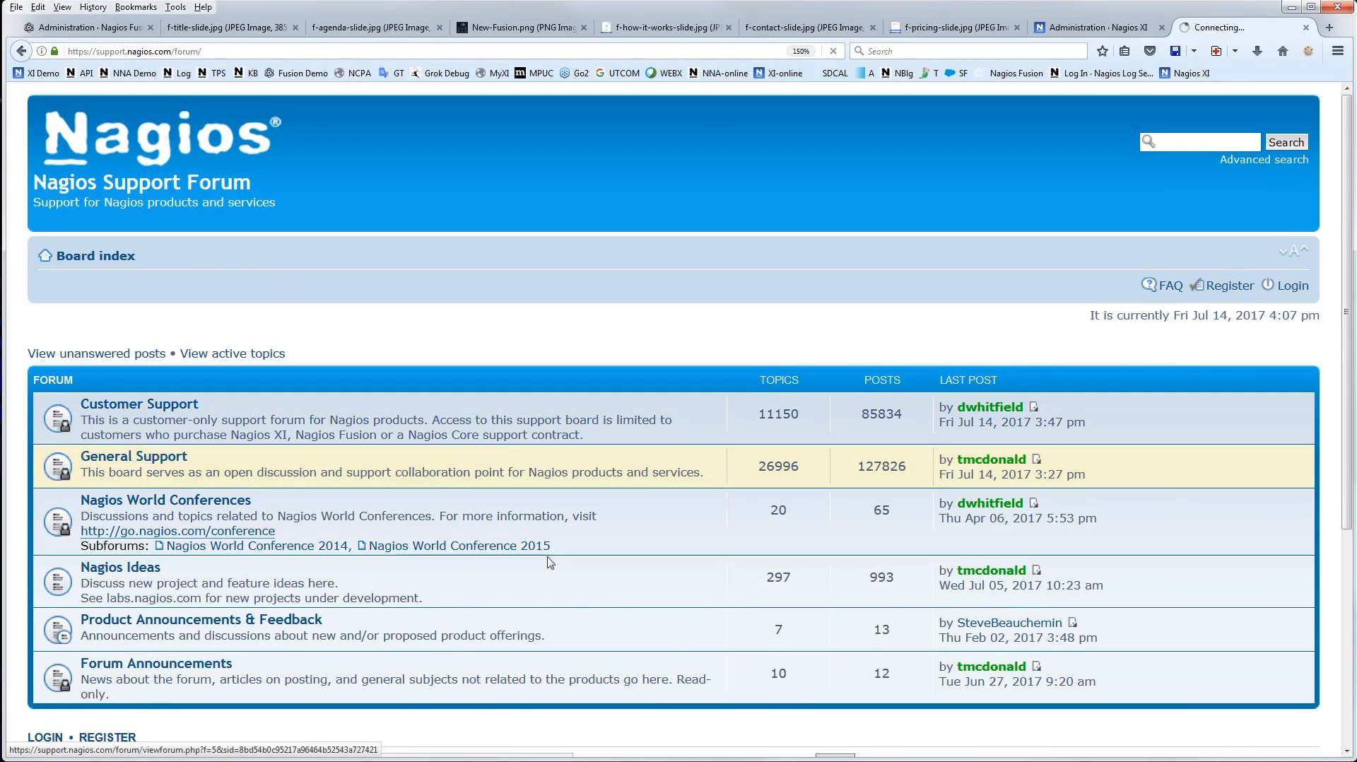
scroll(117, 427, "down", 3)
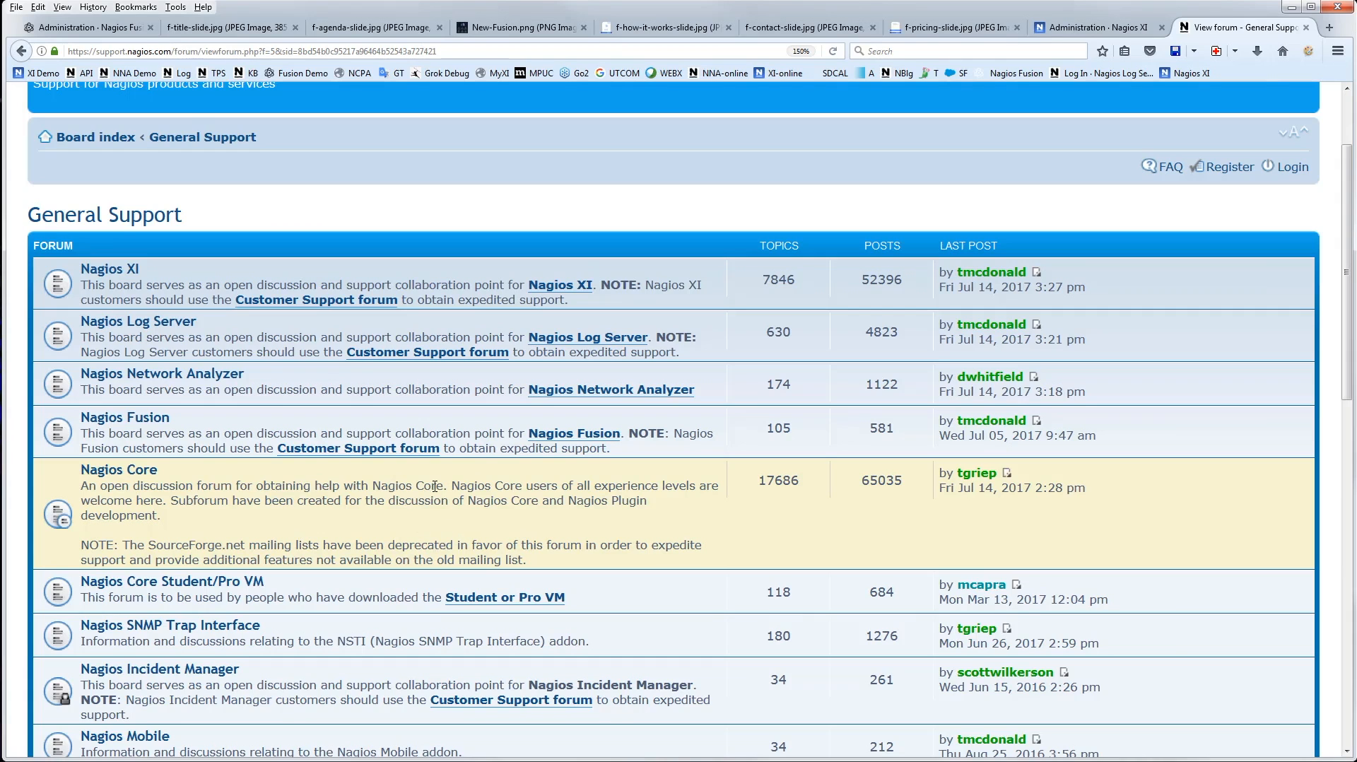
Go to the knowledgebase at support.nagios.com/kb and expand its Products category
left_click(176, 51)
type("support.nagios.com/")
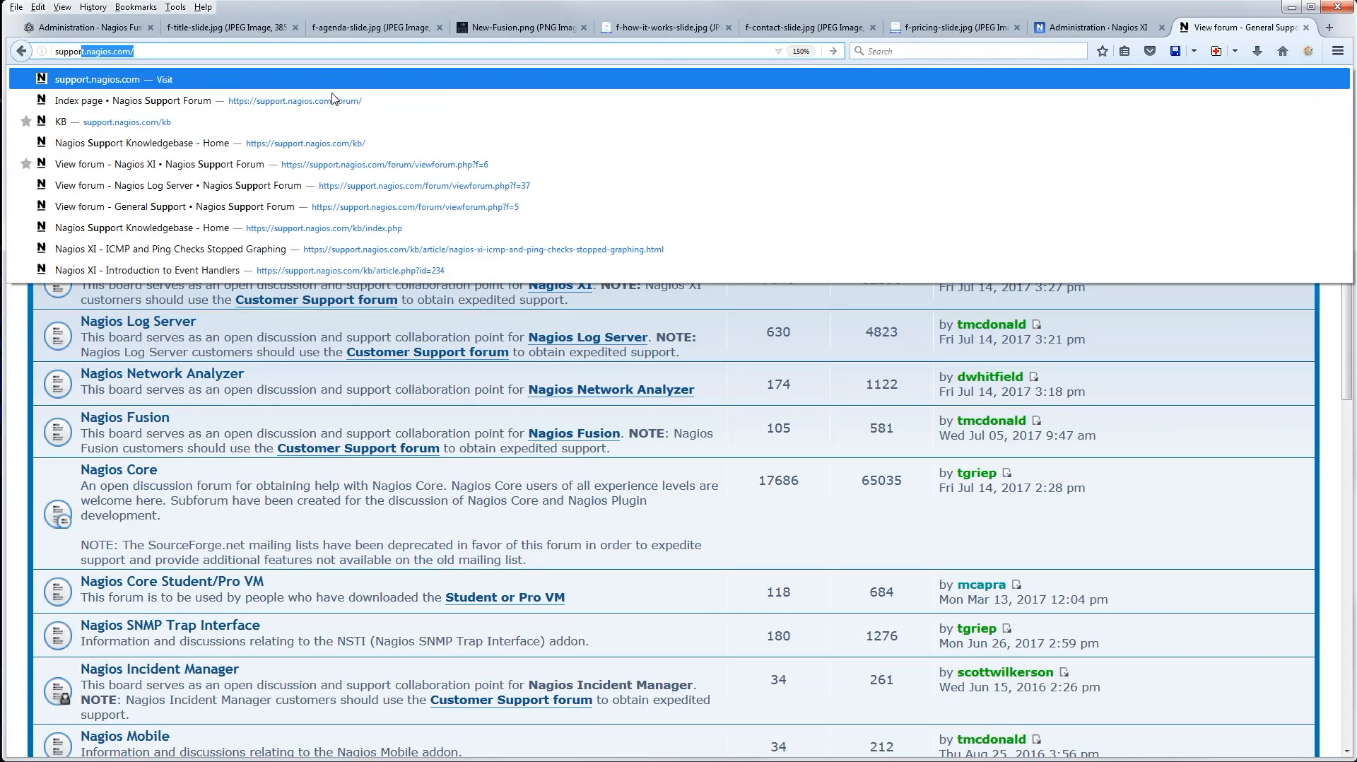
key("Right")
type("kb")
key("Return")
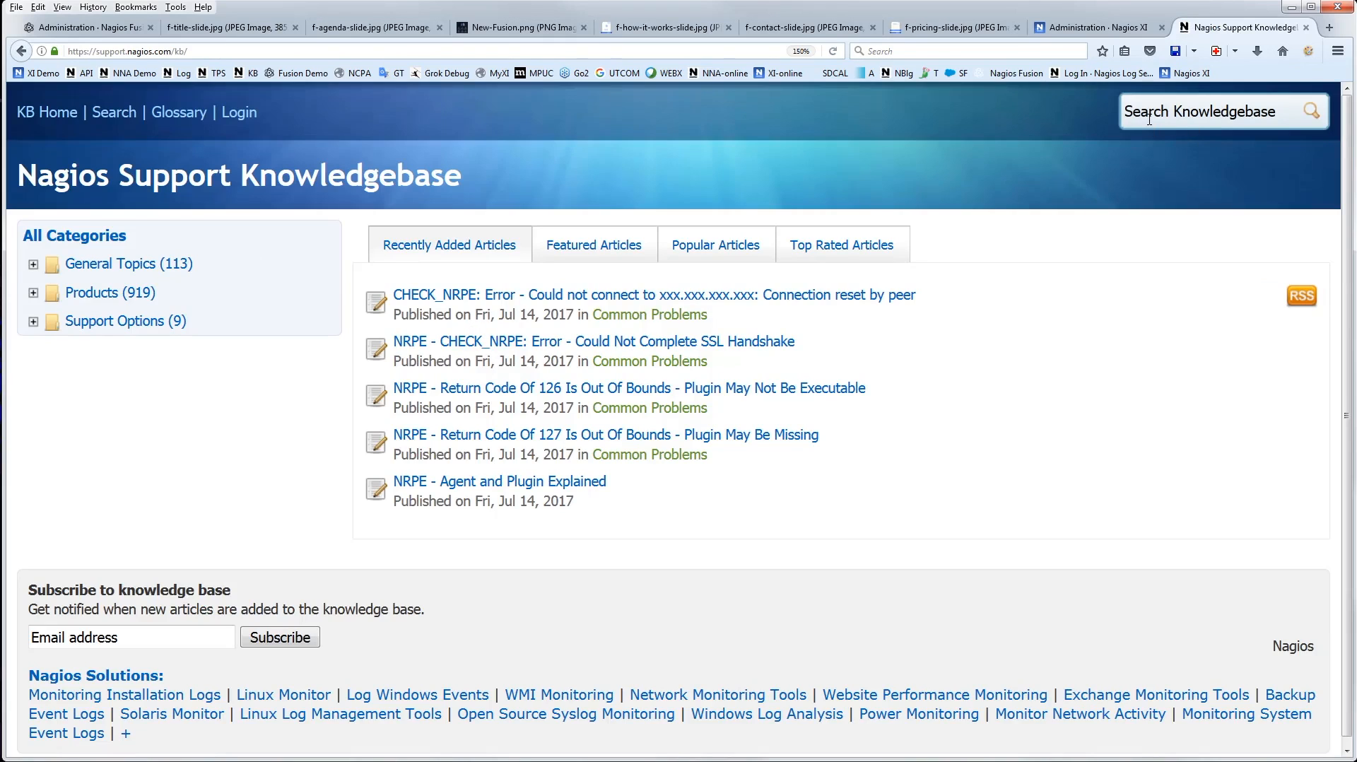
left_click(1149, 120)
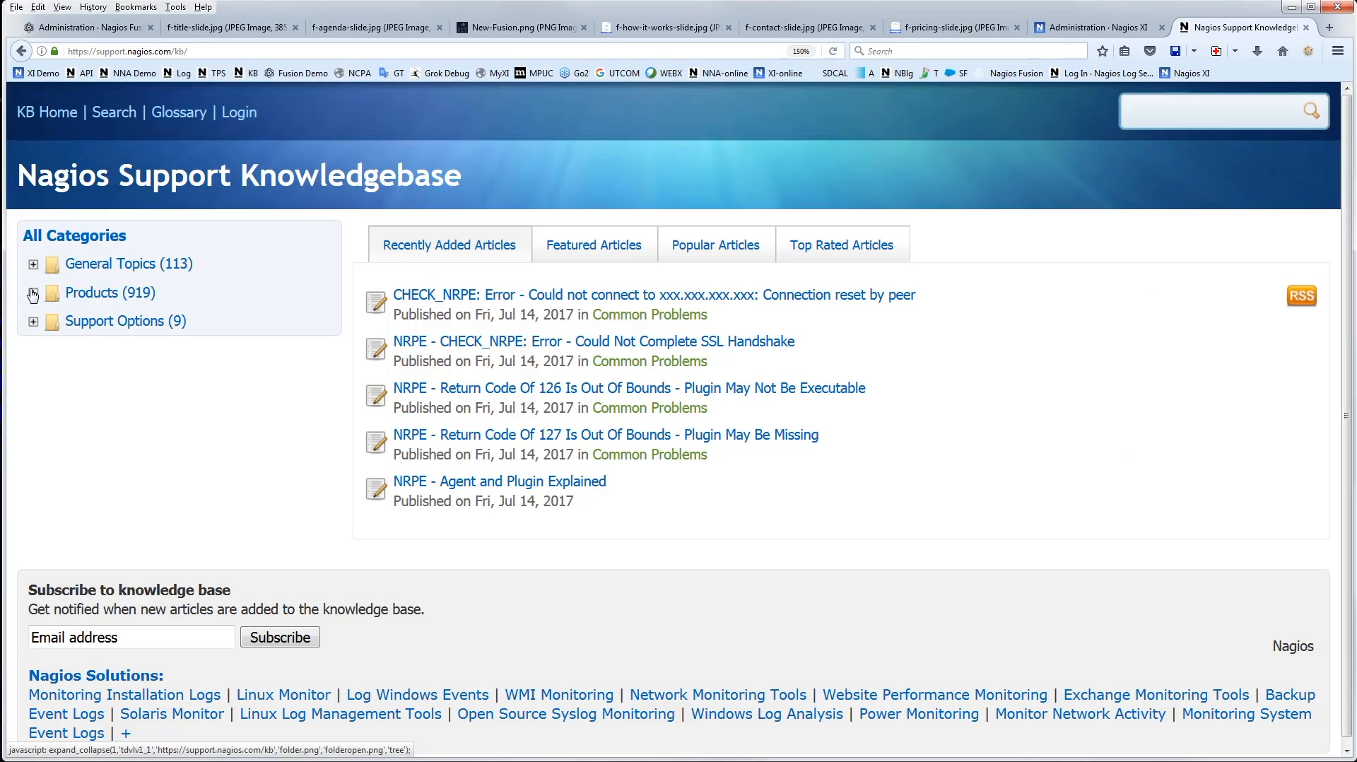
left_click(79, 297)
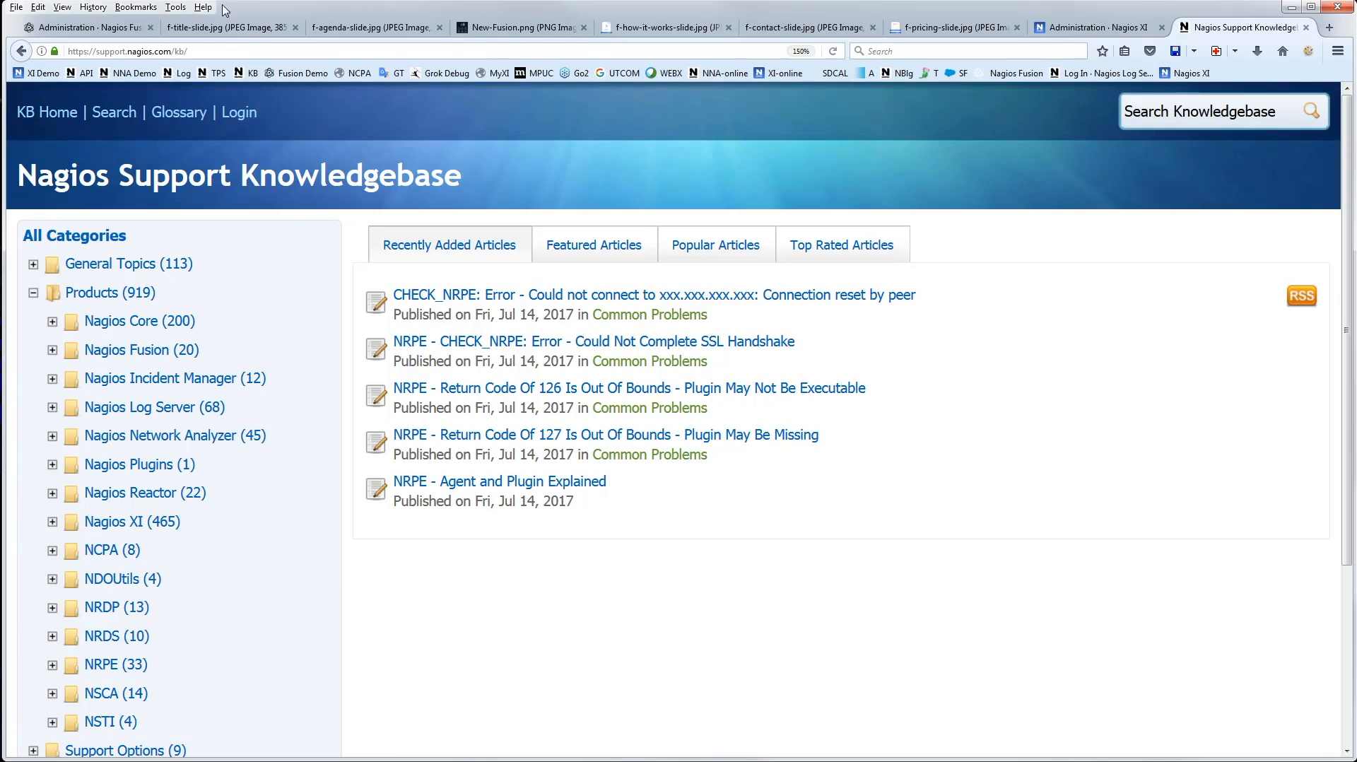
Open the nagiosvideo channel on YouTube
left_click(341, 51)
type("youtube")
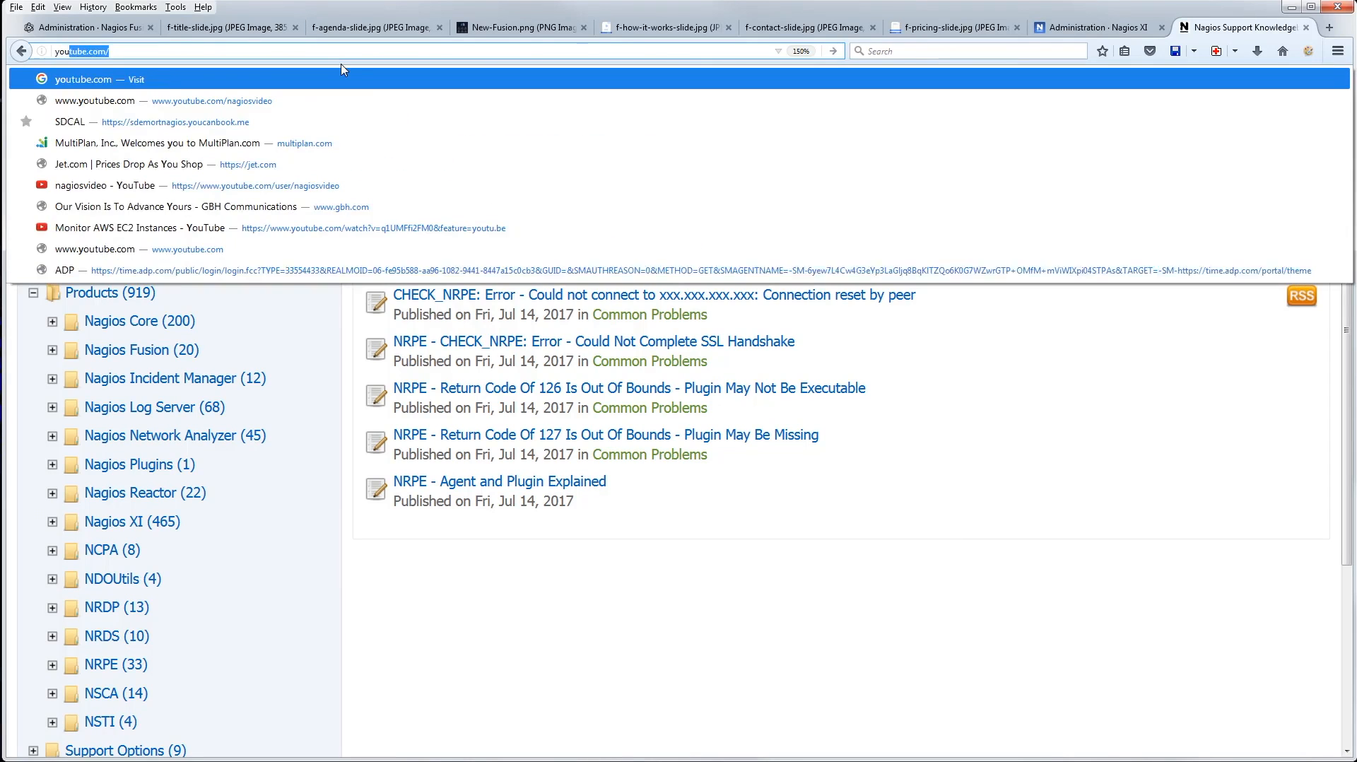
type(".com/nagiosvideo")
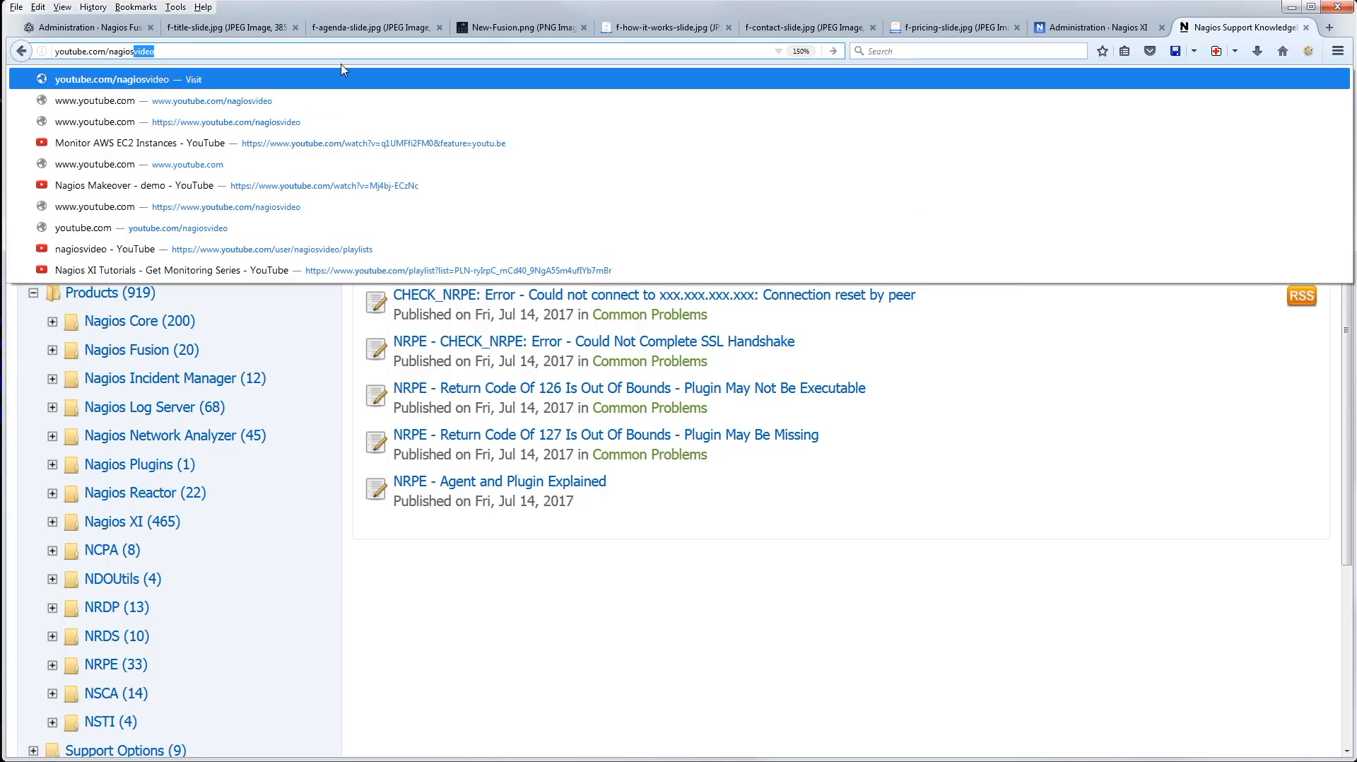
key("Return")
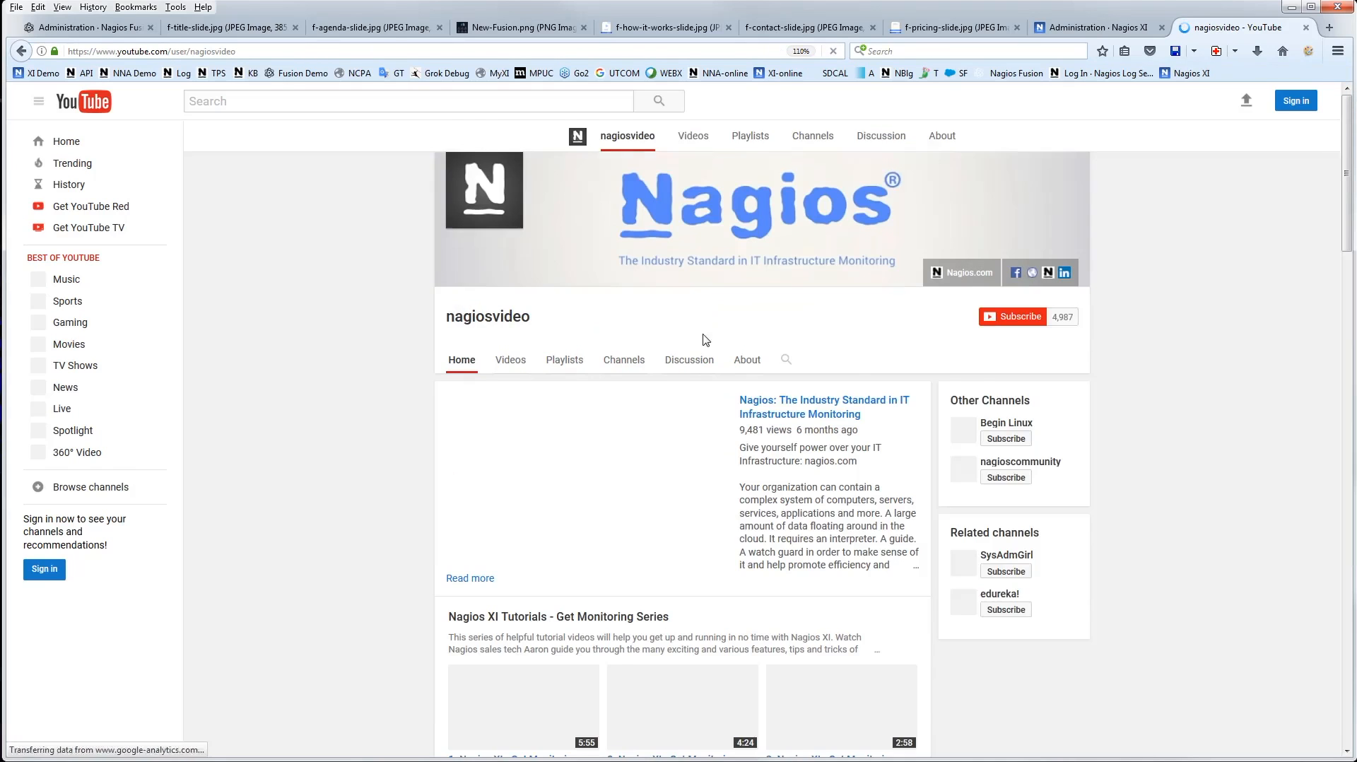
Pause the channel's introductory video, look over the tutorial playlists, and return to the pricing slide
scroll(262, 429, "down", 2)
mouse_move(724, 421)
left_click(474, 339)
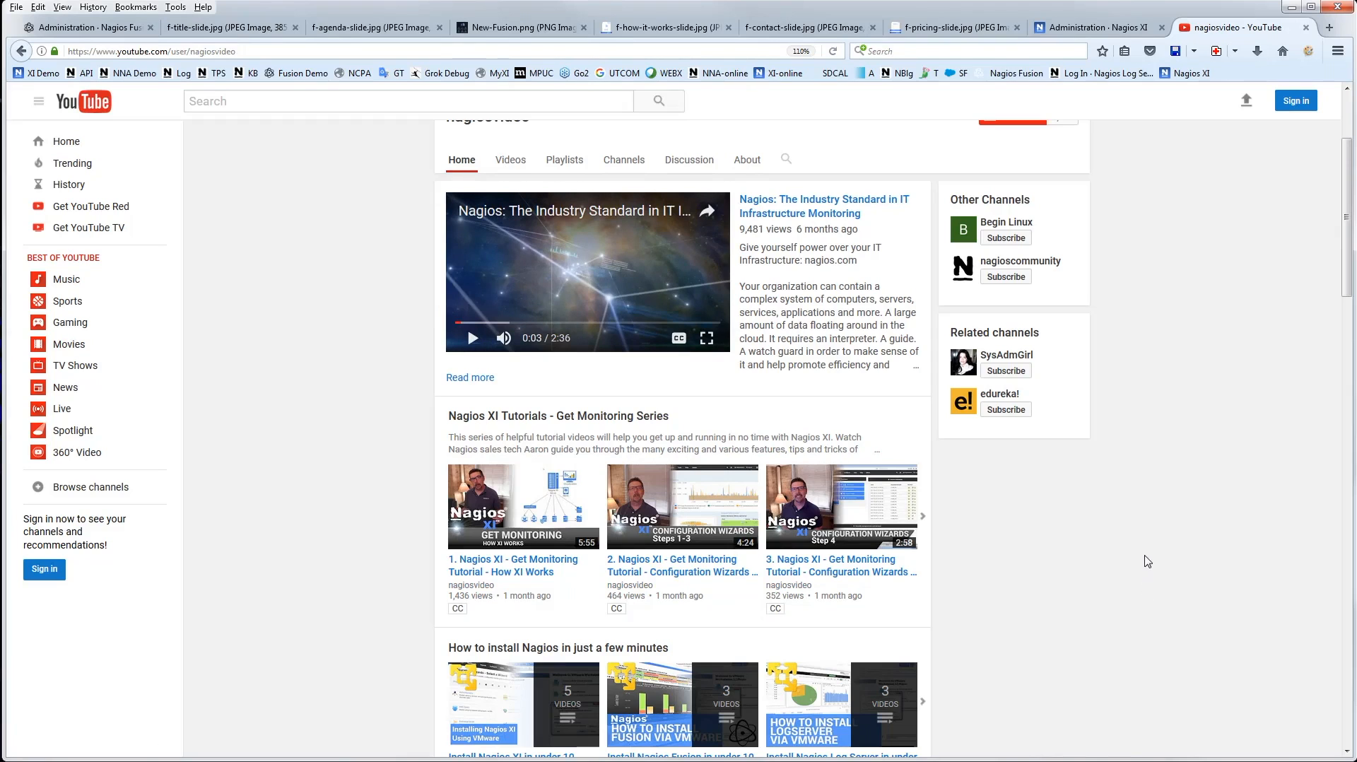
scroll(1166, 540, "up", 1)
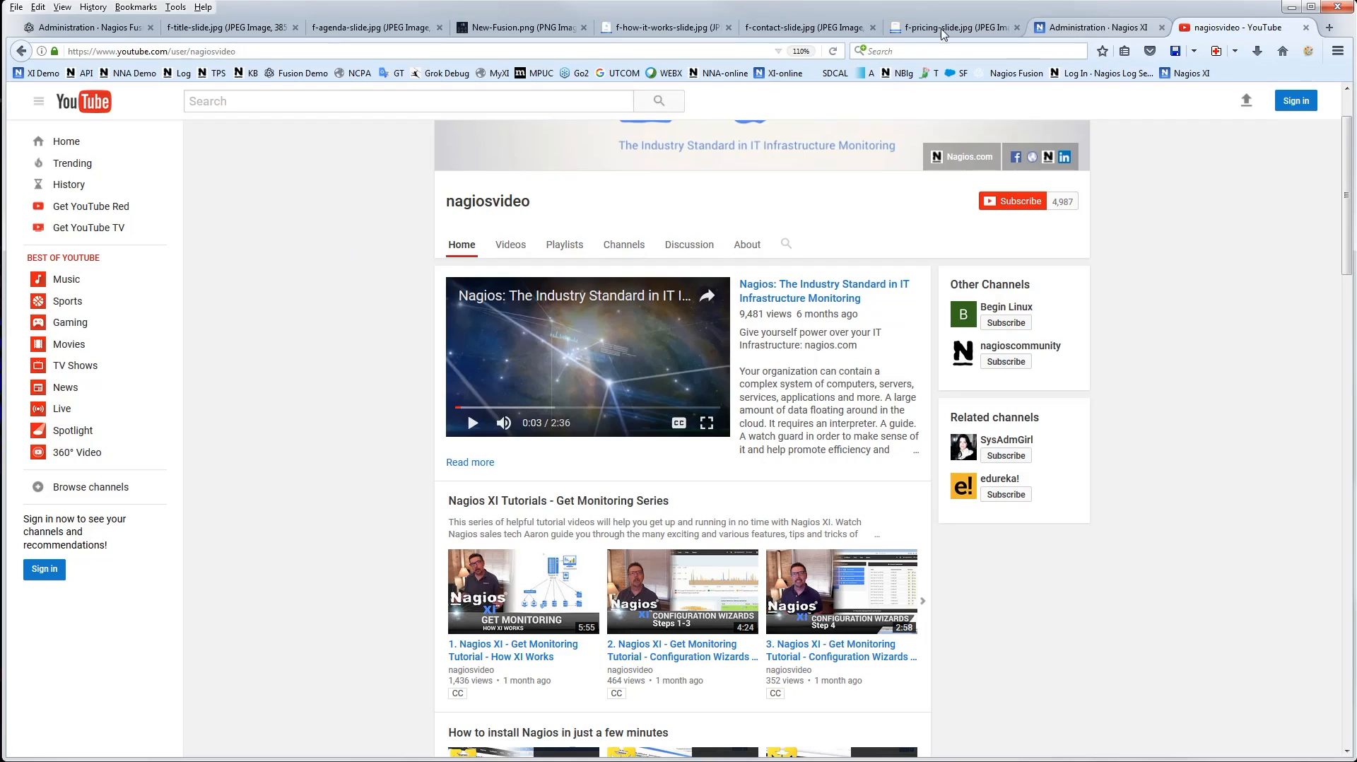
left_click(968, 28)
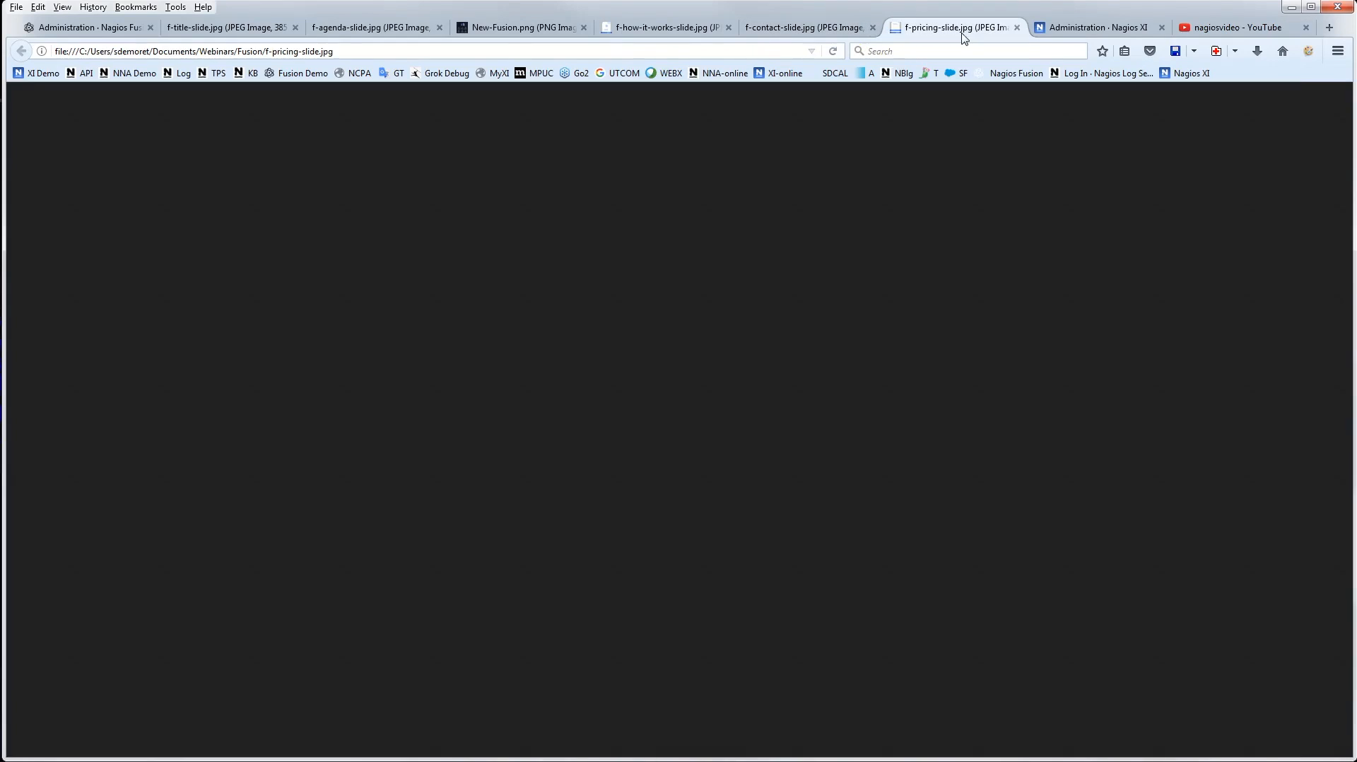